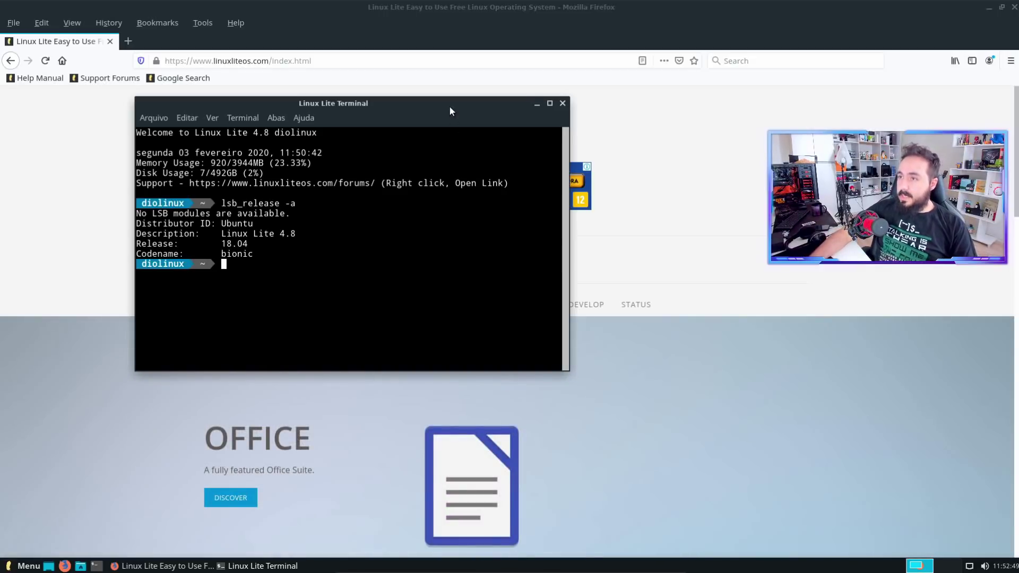
Step: Minimize the terminal and examine the Linux Lite homepage, from the banner slides to the News and Links sections in the footer
drag(451, 111, 477, 108)
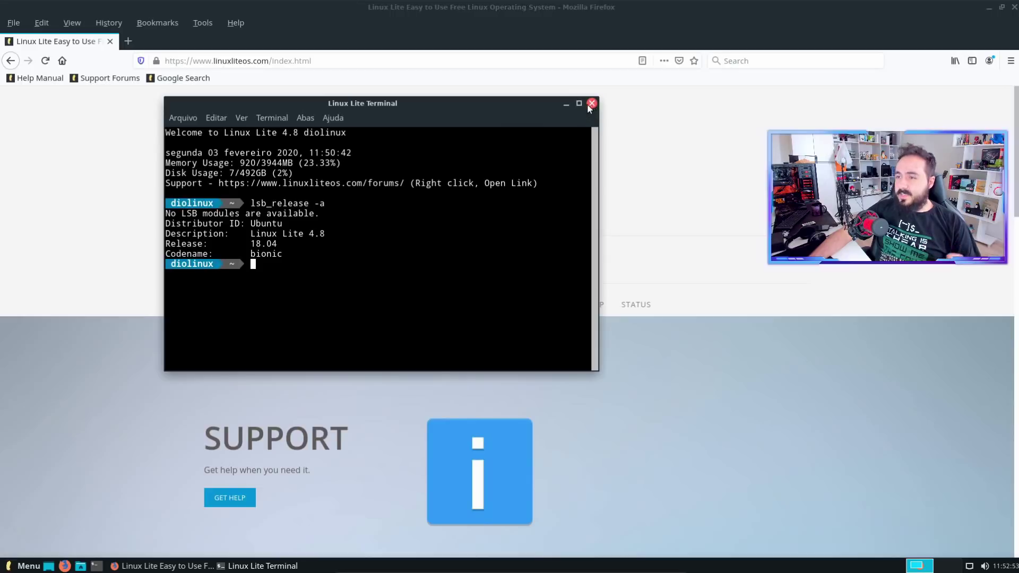
click(567, 103)
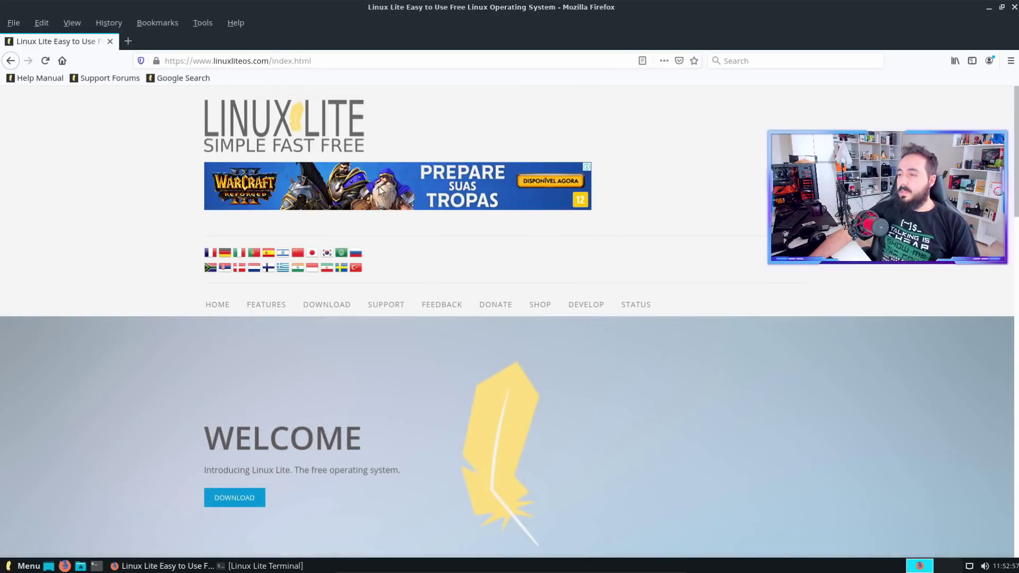
scroll(380, 189, down, 7)
scroll(498, 317, up, 1)
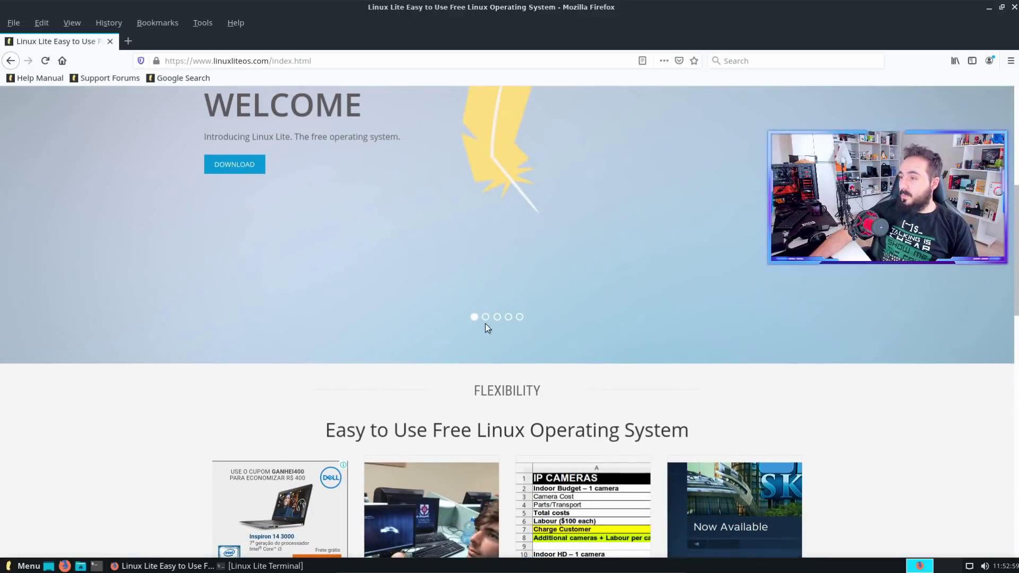
click(497, 318)
scroll(515, 320, up, 3)
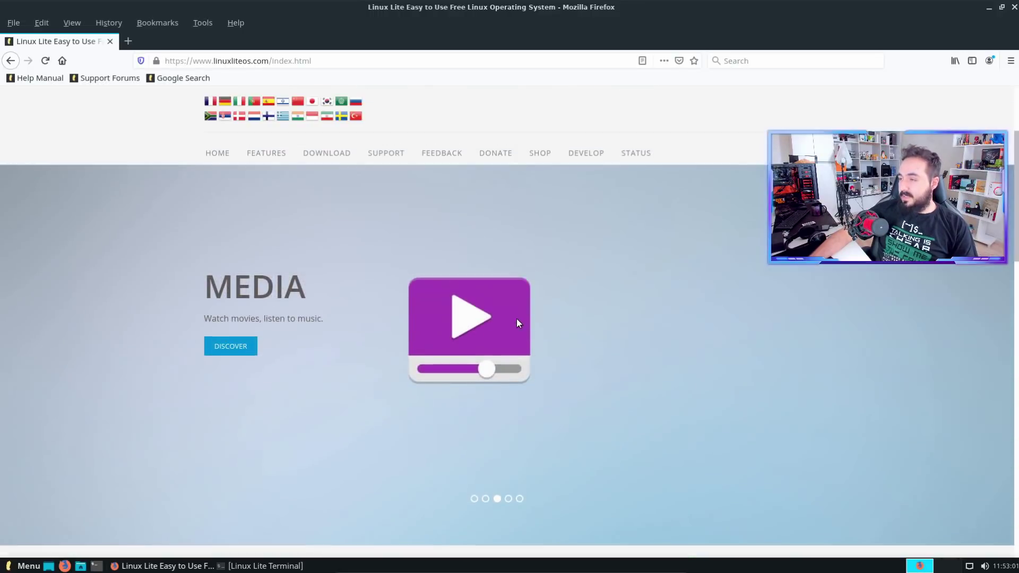
scroll(517, 318, down, 10)
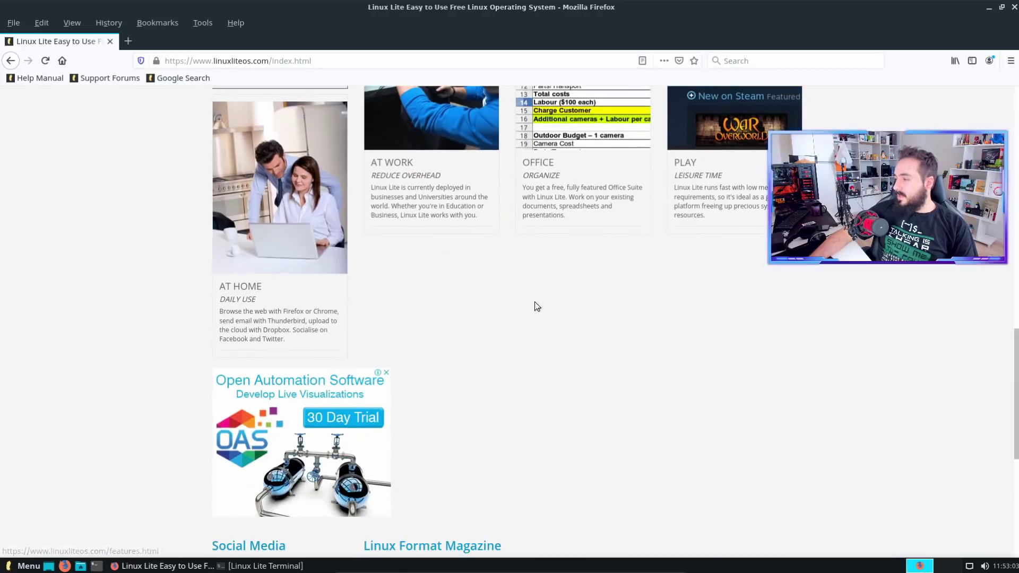
scroll(539, 307, down, 6)
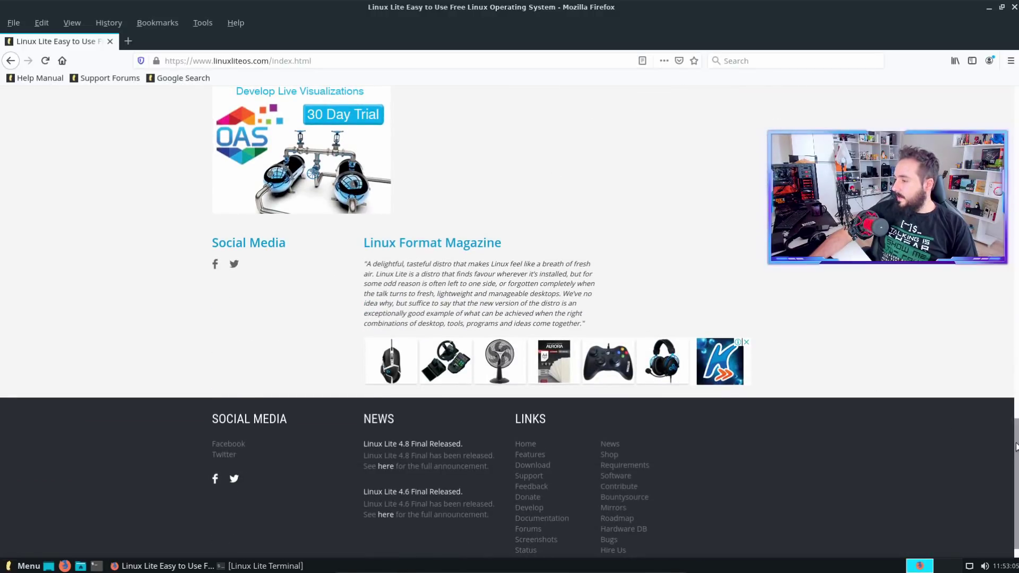
drag(1016, 445, 1011, 278)
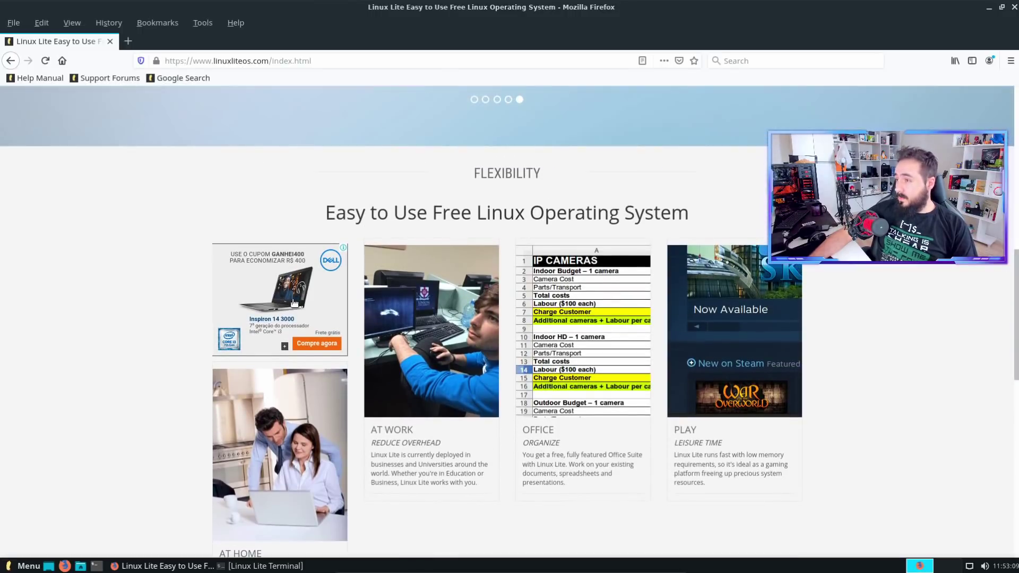
scroll(405, 307, up, 8)
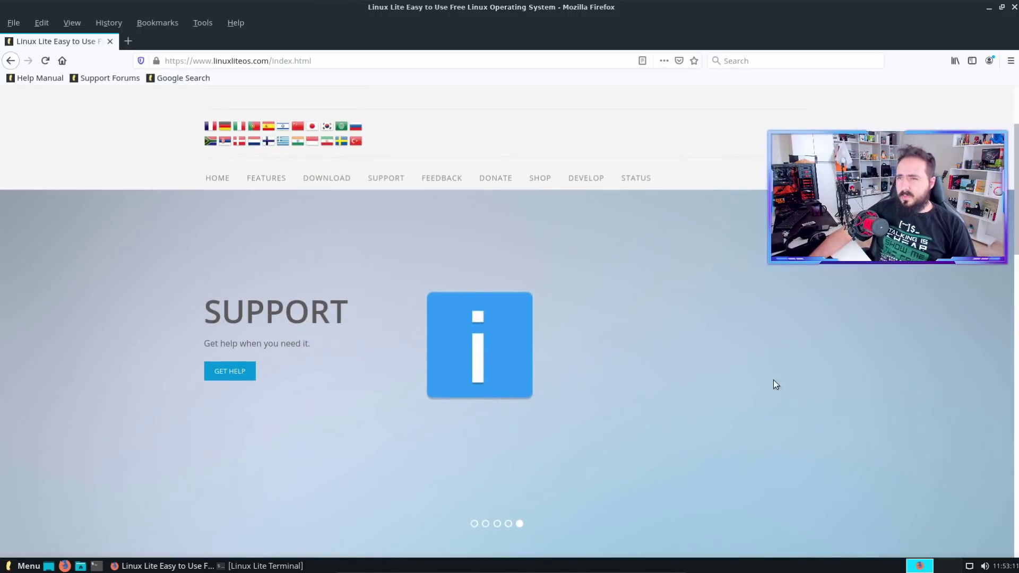
scroll(713, 345, down, 4)
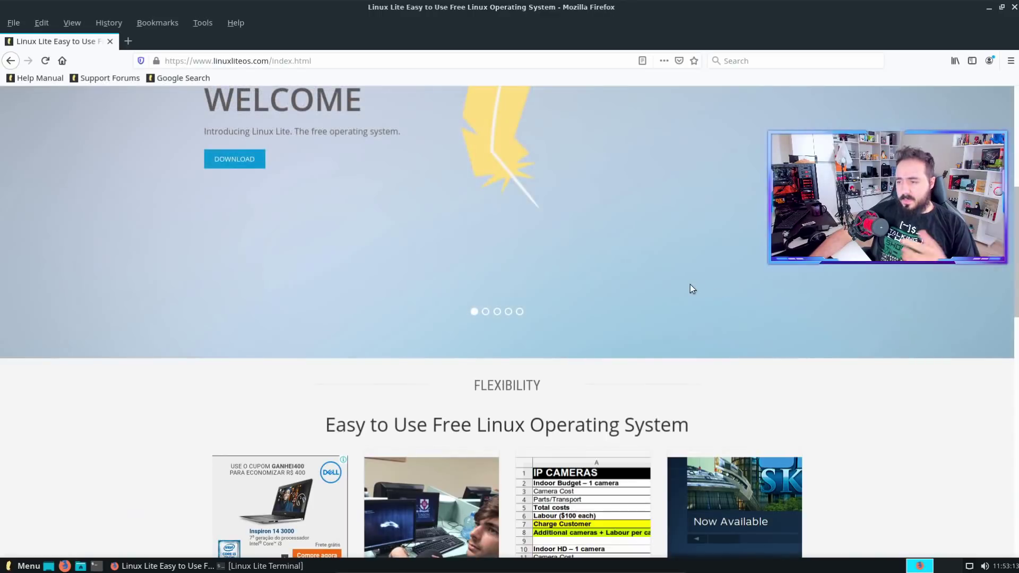
scroll(750, 333, down, 2)
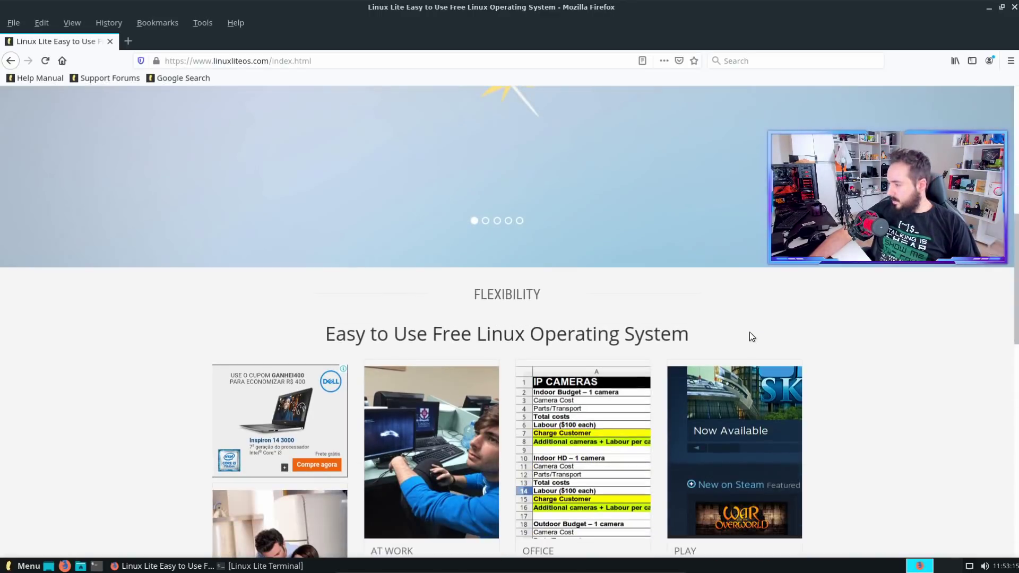
scroll(440, 352, down, 9)
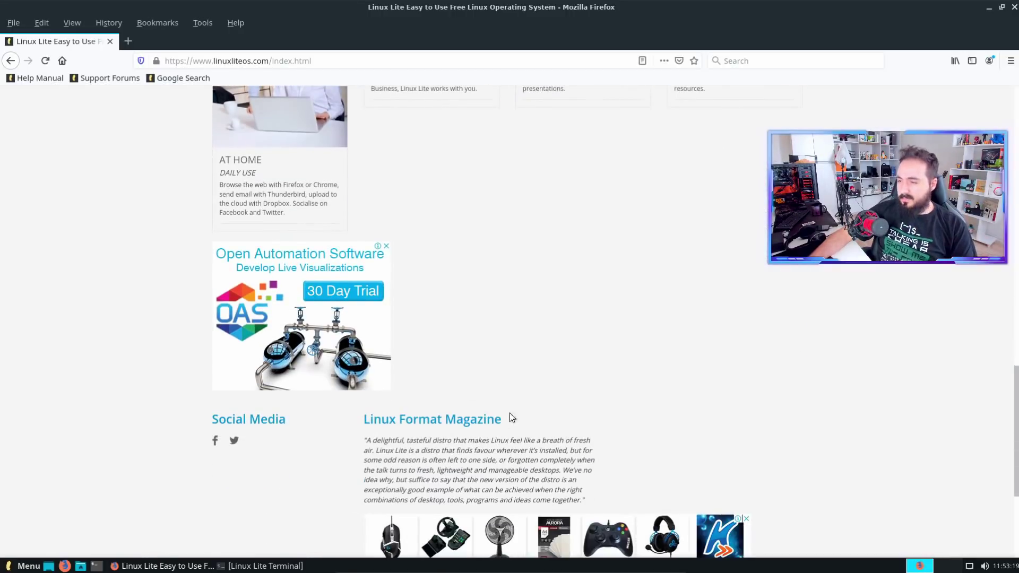
scroll(487, 389, down, 4)
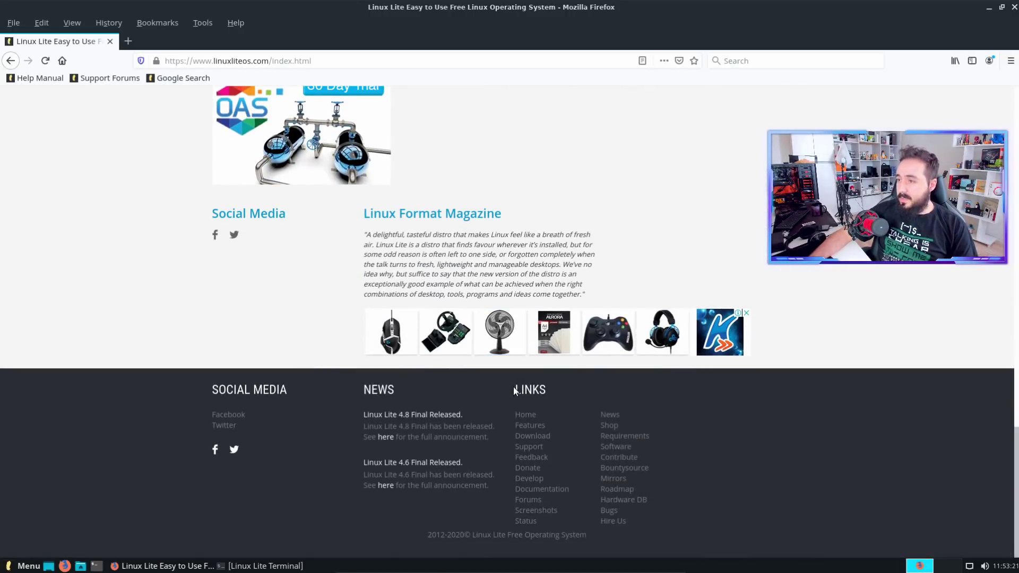
scroll(510, 385, up, 6)
scroll(515, 367, up, 15)
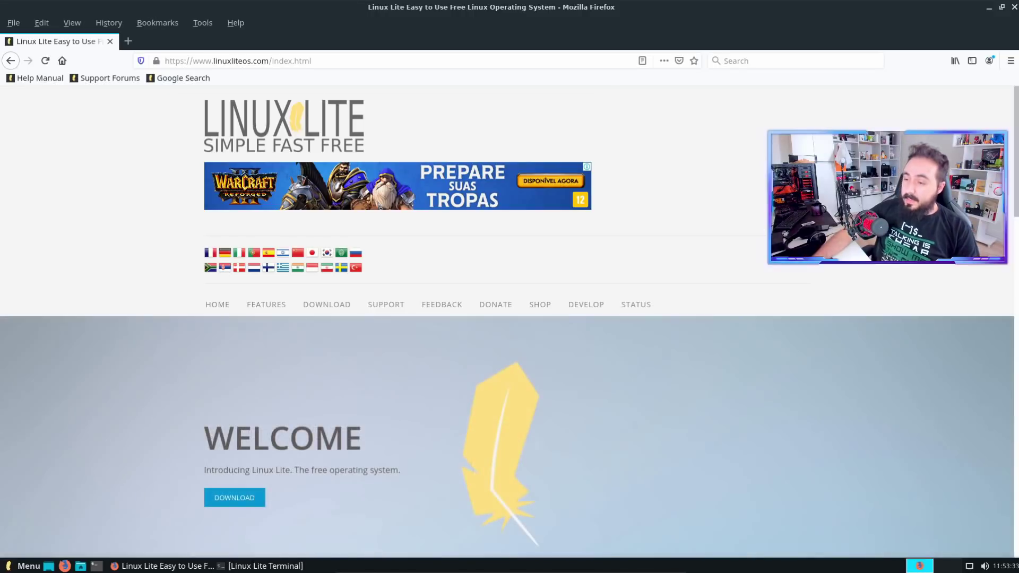
Step: Restore the terminal and run "uname -r" to check the kernel version
click(294, 564)
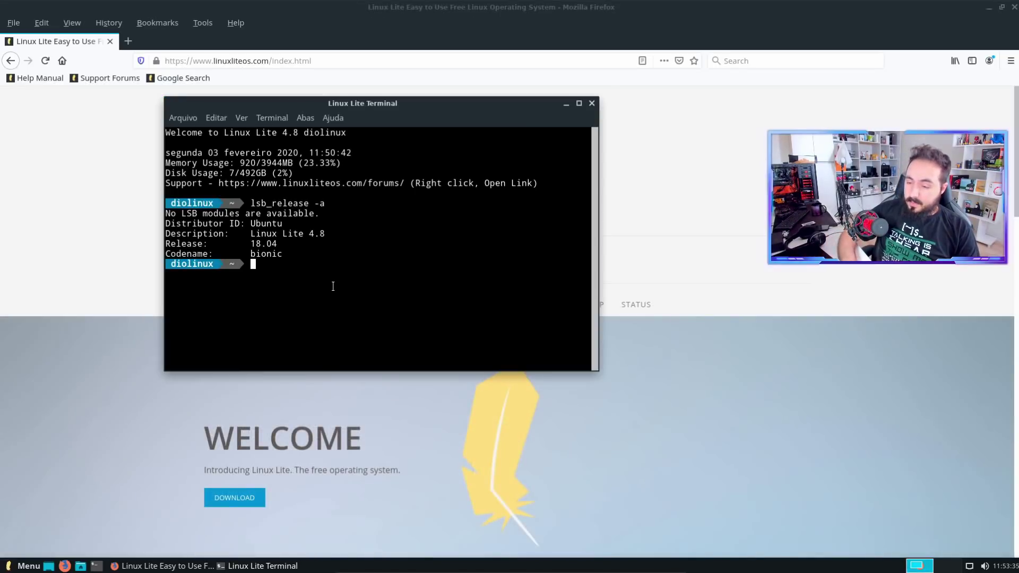
text(uanme)
key(BackSpace)
key(BackSpace)
key(BackSpace)
key(BackSpace)
key(BackSpace)
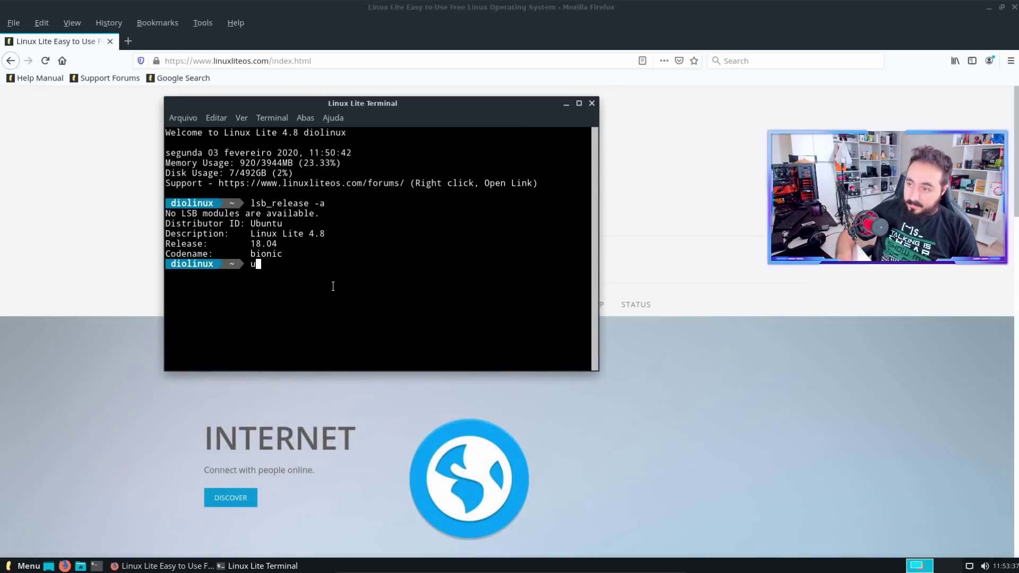
text(name -r)
key(BackSpace)
key(BackSpace)
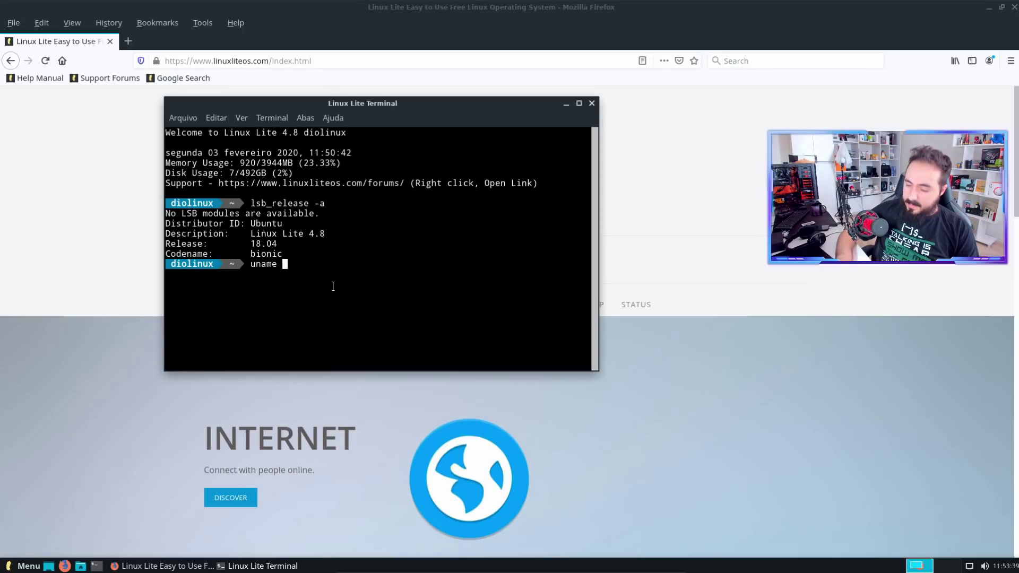
text(-r)
key(Return)
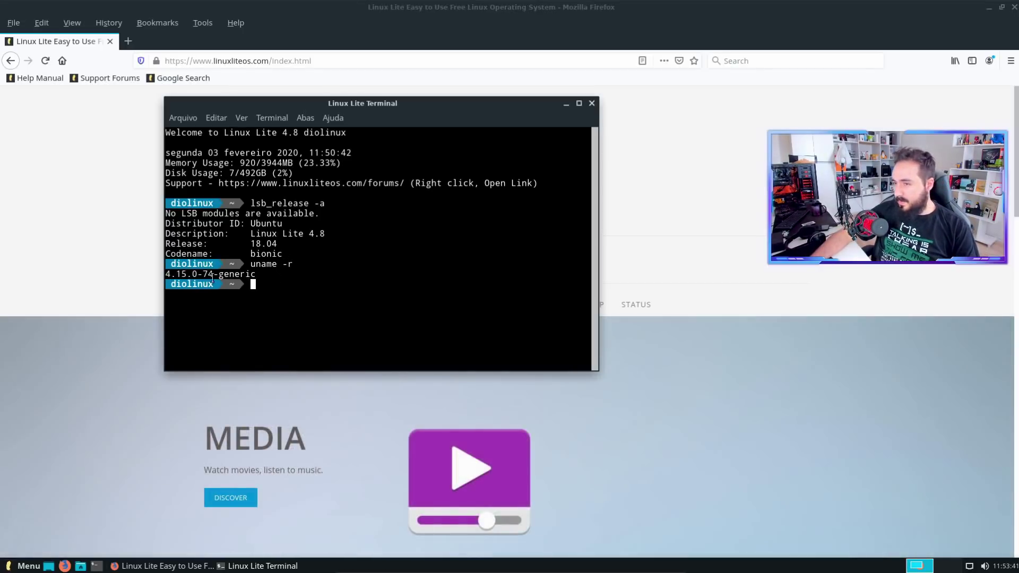
Step: Highlight the kernel version, the shell prompt and the memory usage in the terminal output
drag(205, 274, 154, 275)
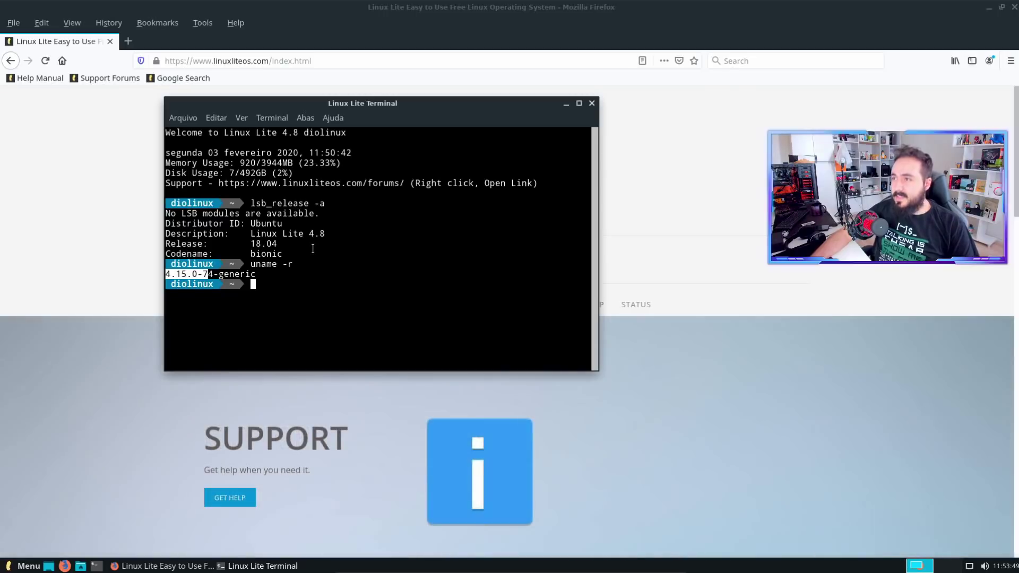
drag(244, 204, 167, 202)
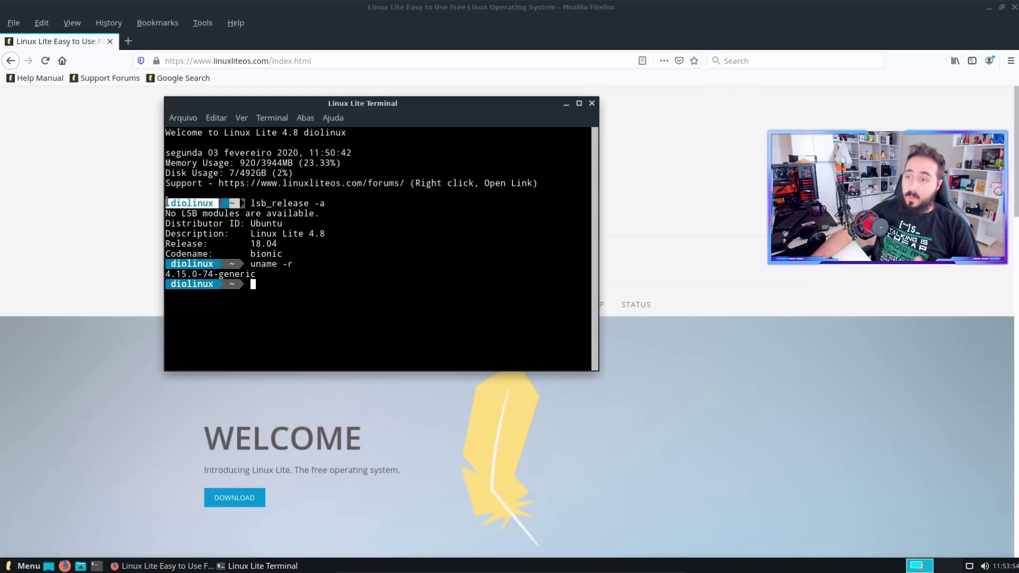
click(326, 298)
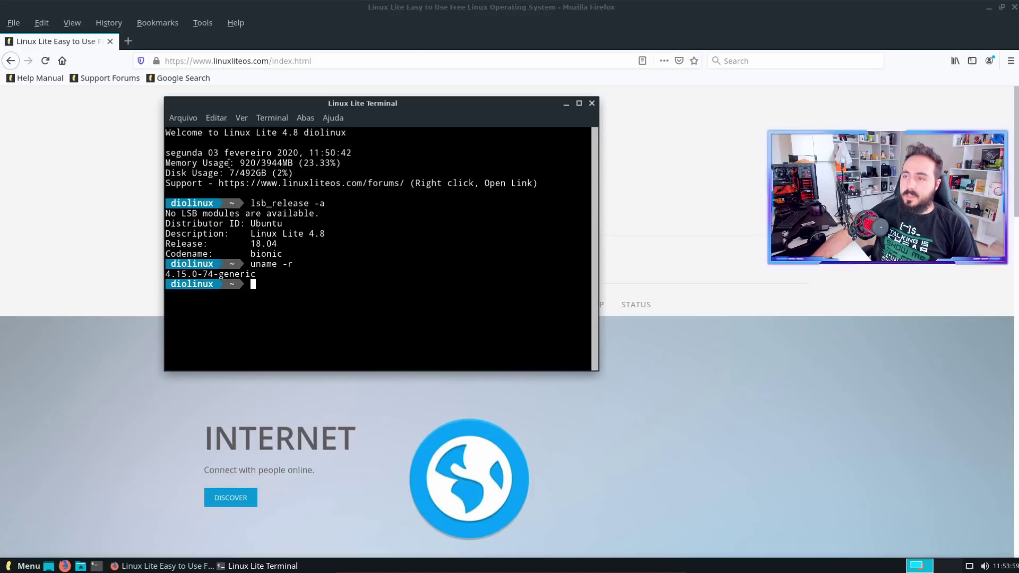
drag(229, 163, 352, 163)
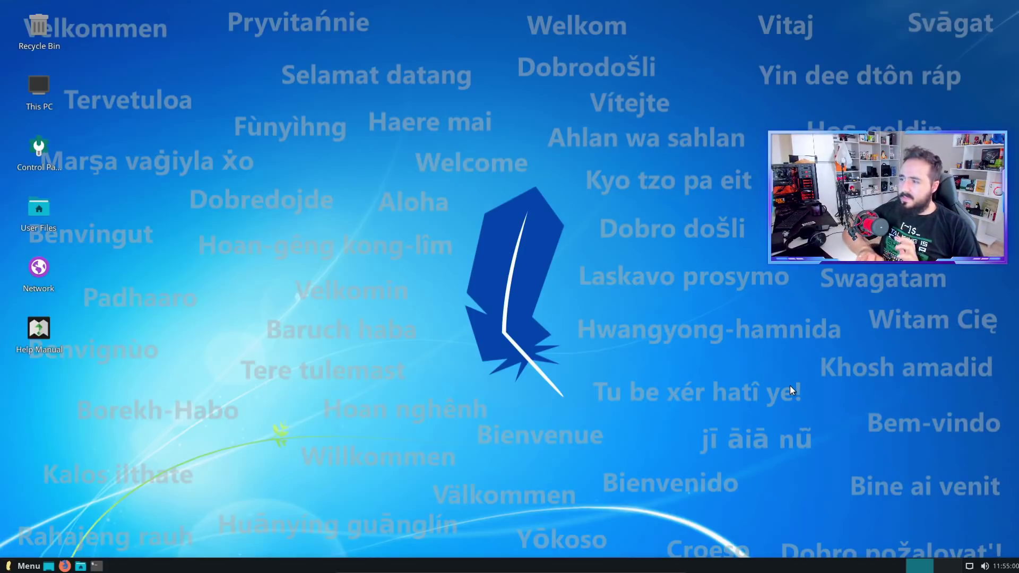
Step: Set the desktop wallpaper to the coastal city at purple dusk from the xfce folder and close the desktop settings
right_click(524, 201)
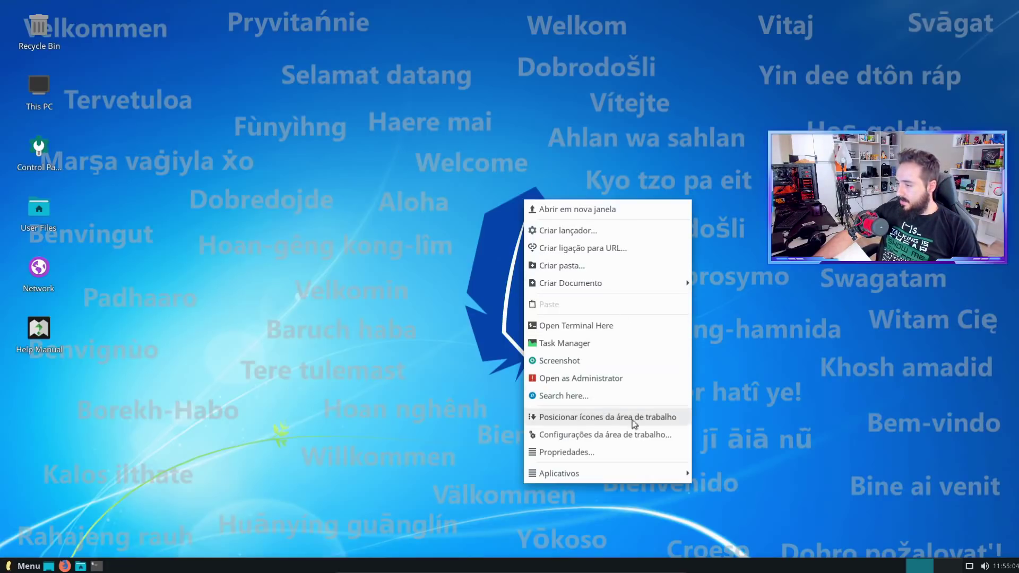
click(619, 434)
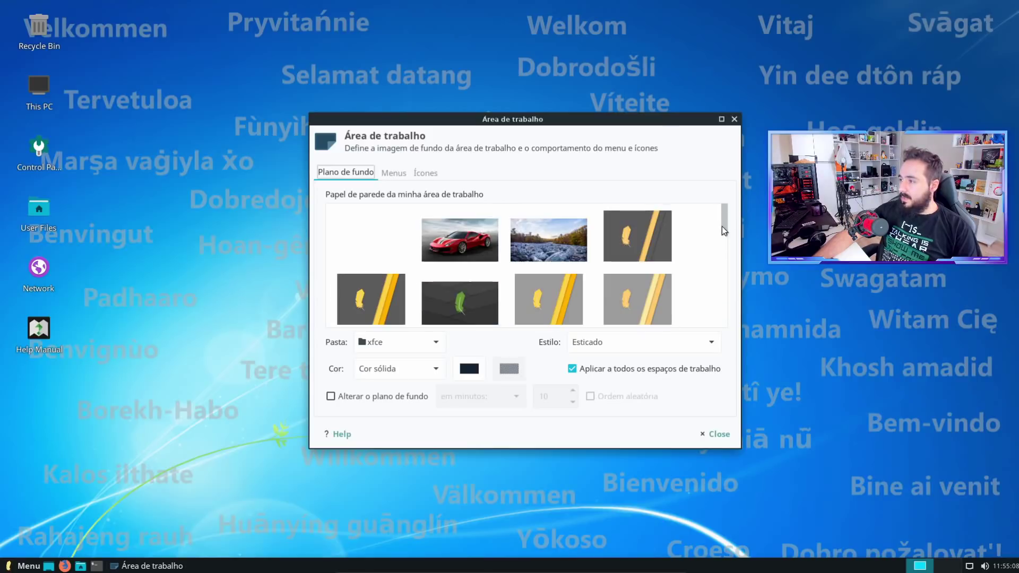
scroll(724, 225, down, 1)
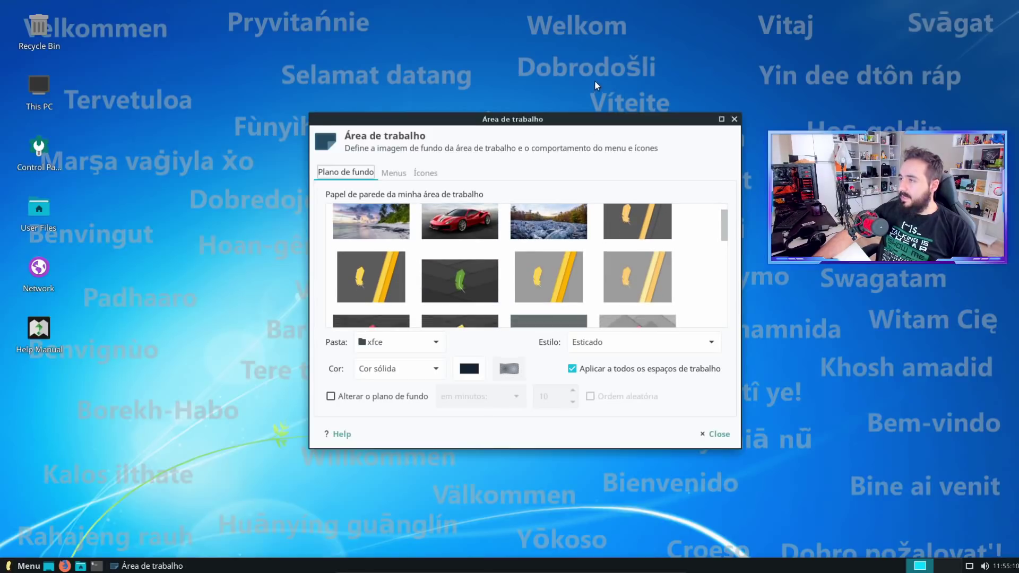
click(602, 108)
drag(642, 118, 578, 119)
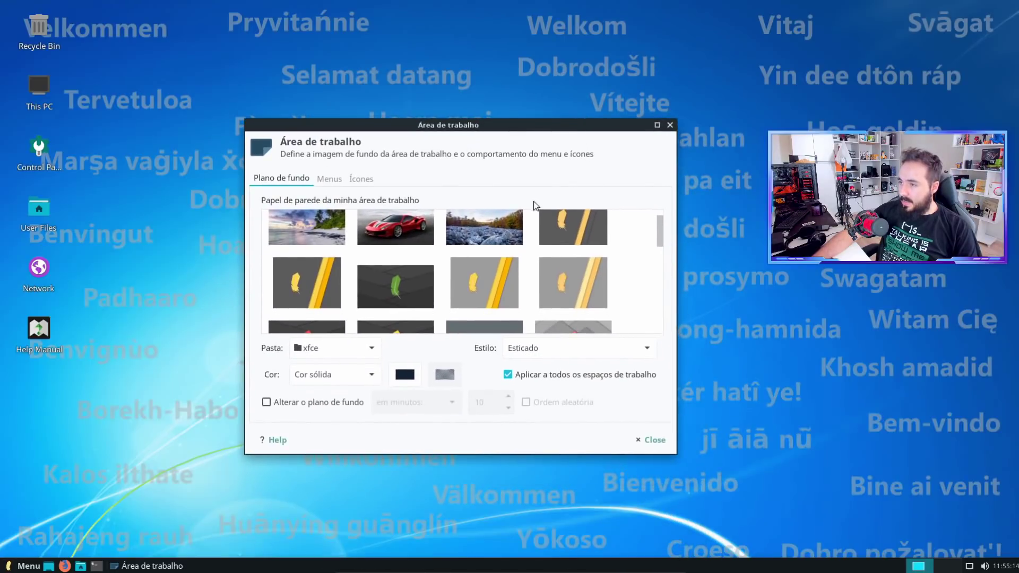
scroll(664, 232, down, 3)
drag(662, 244, 666, 309)
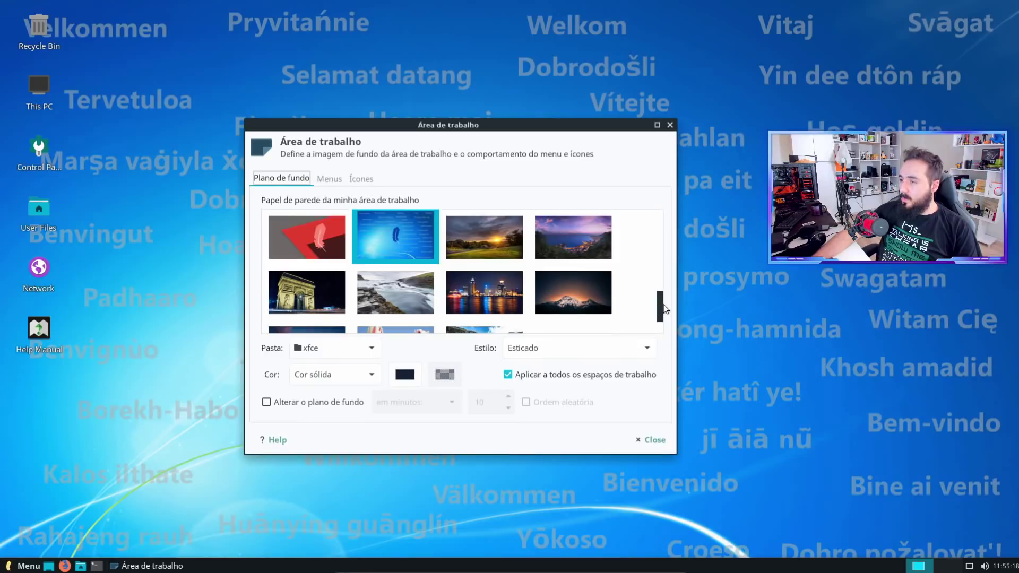
click(498, 284)
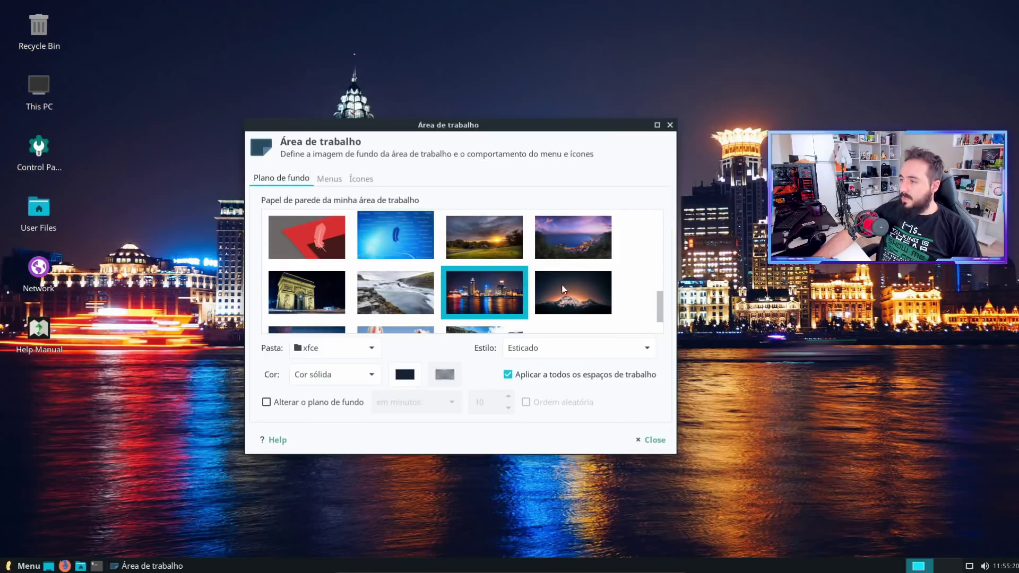
click(573, 260)
click(655, 440)
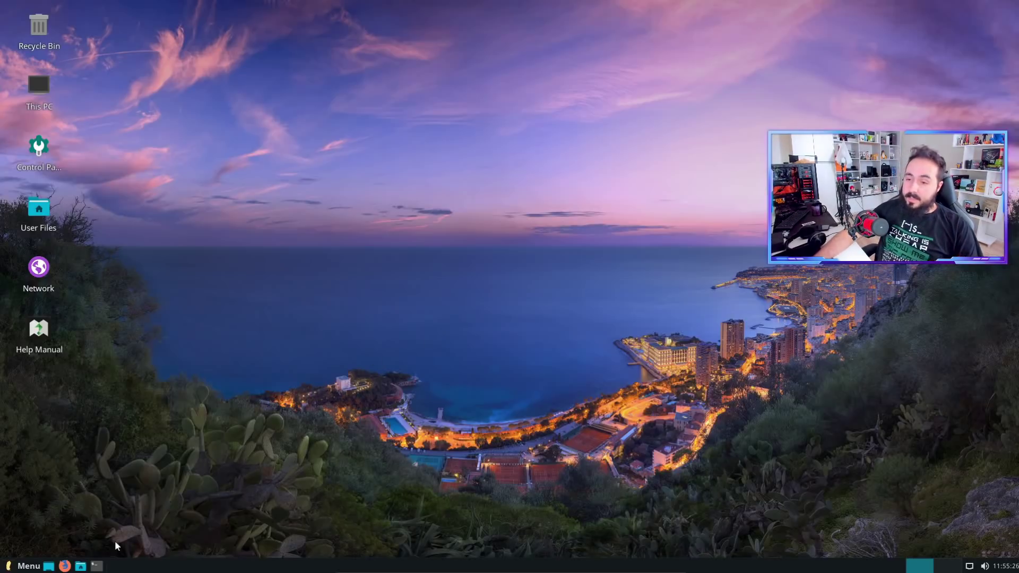
Step: Open the home folder in the file manager and move its window toward the middle of the desktop
click(80, 566)
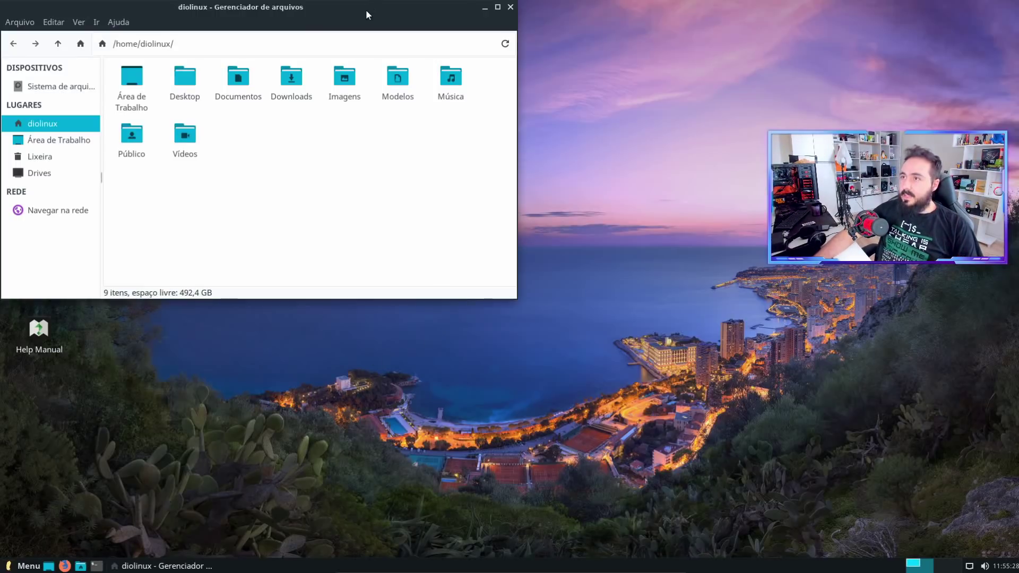
drag(366, 16, 549, 92)
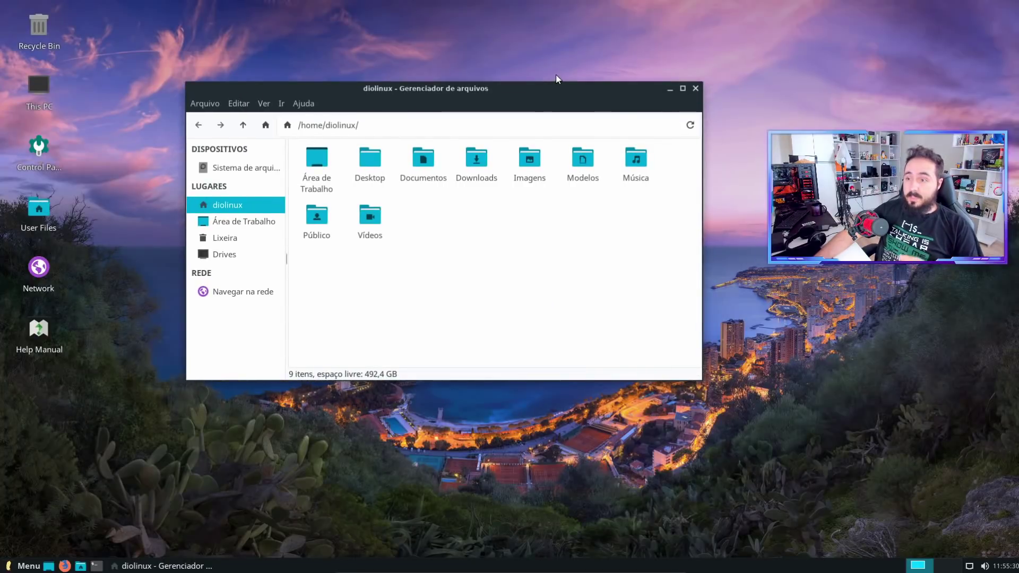
Step: Look through the Gráficos and Internet categories of the application menu, then close it and shift the file manager window aside
click(24, 566)
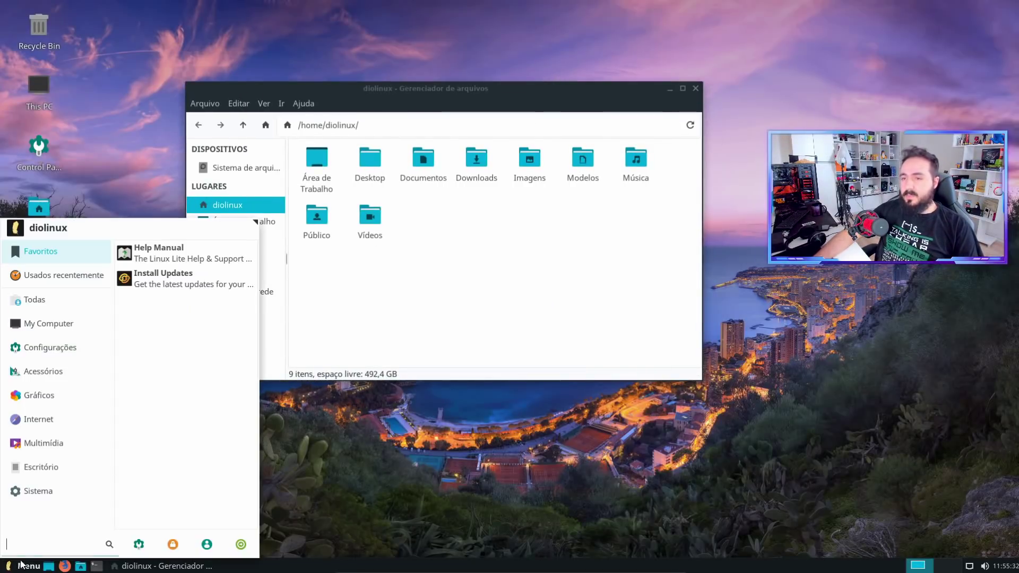
click(37, 396)
click(48, 422)
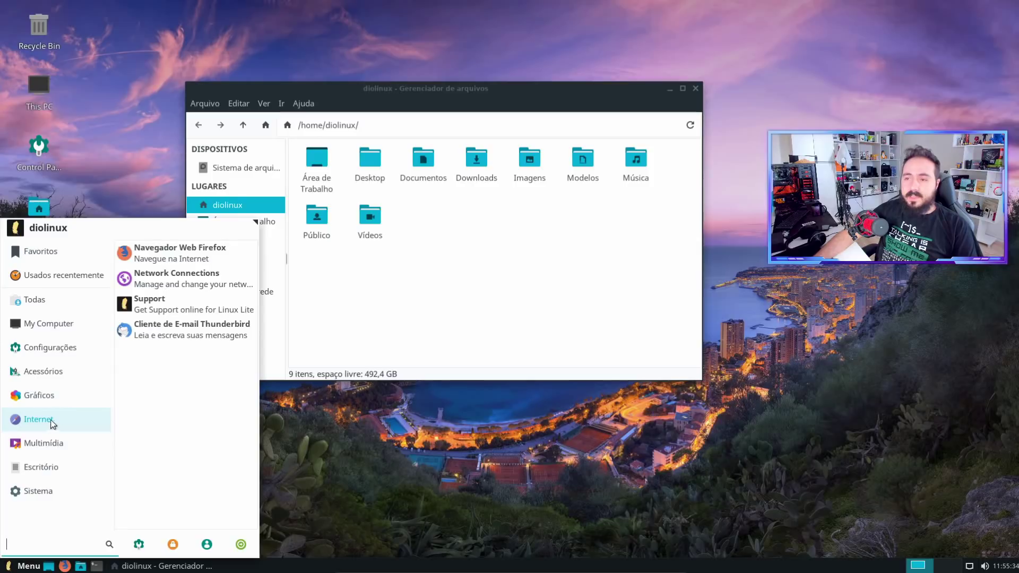
click(70, 394)
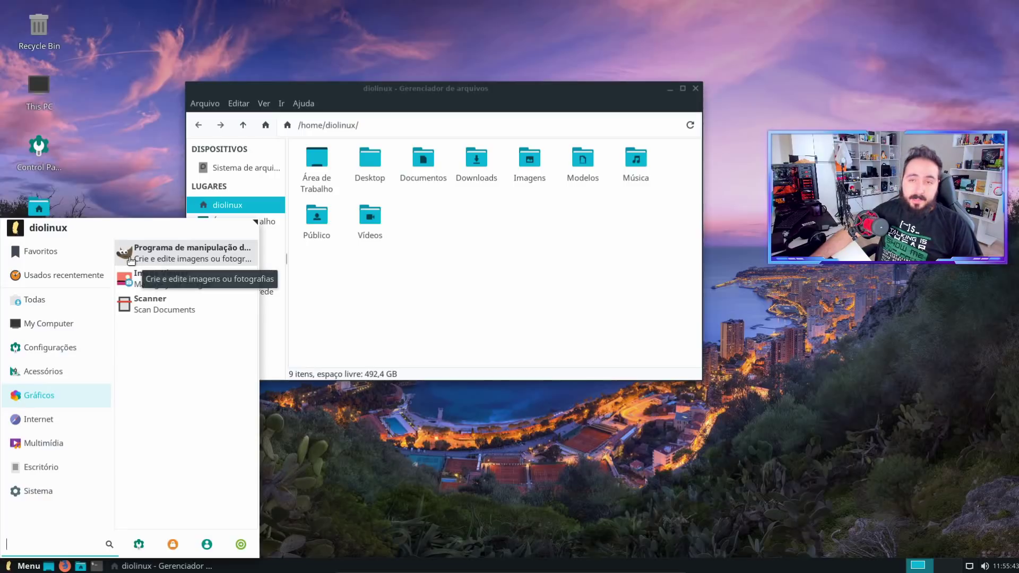
click(574, 227)
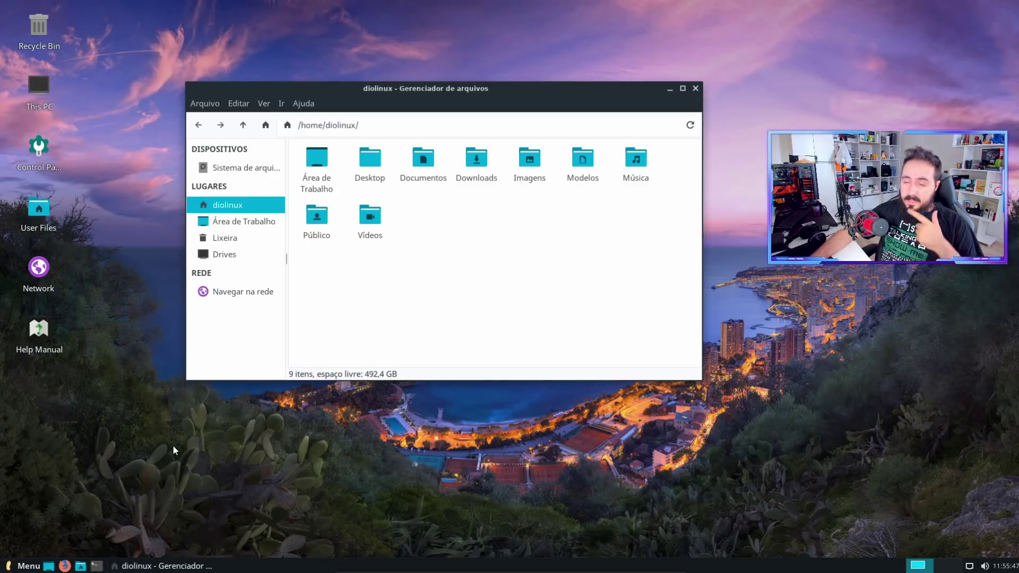
drag(535, 98, 626, 97)
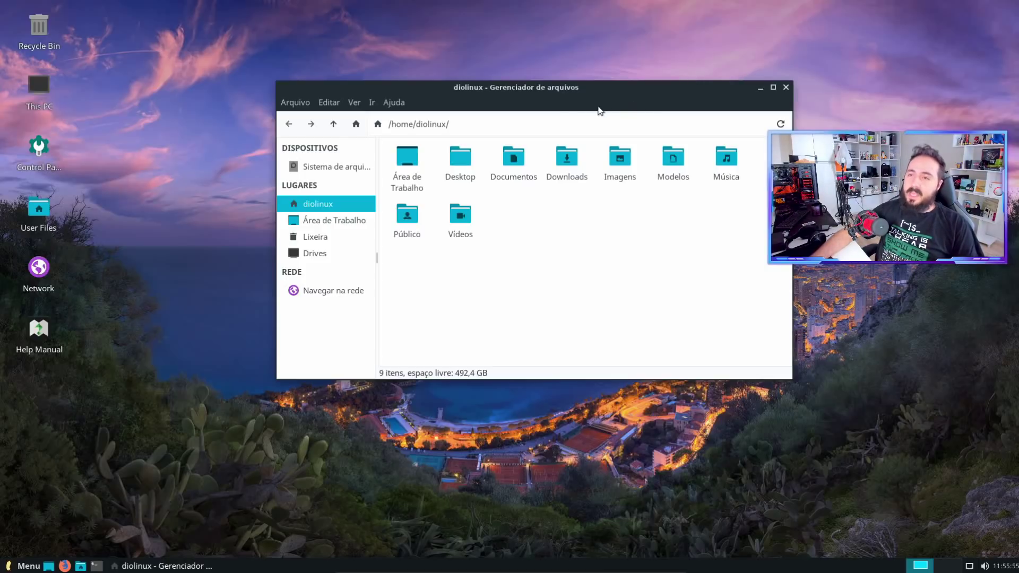
Step: Open the appearance settings, move the window aside from the file manager and browse the list of styles
right_click(146, 173)
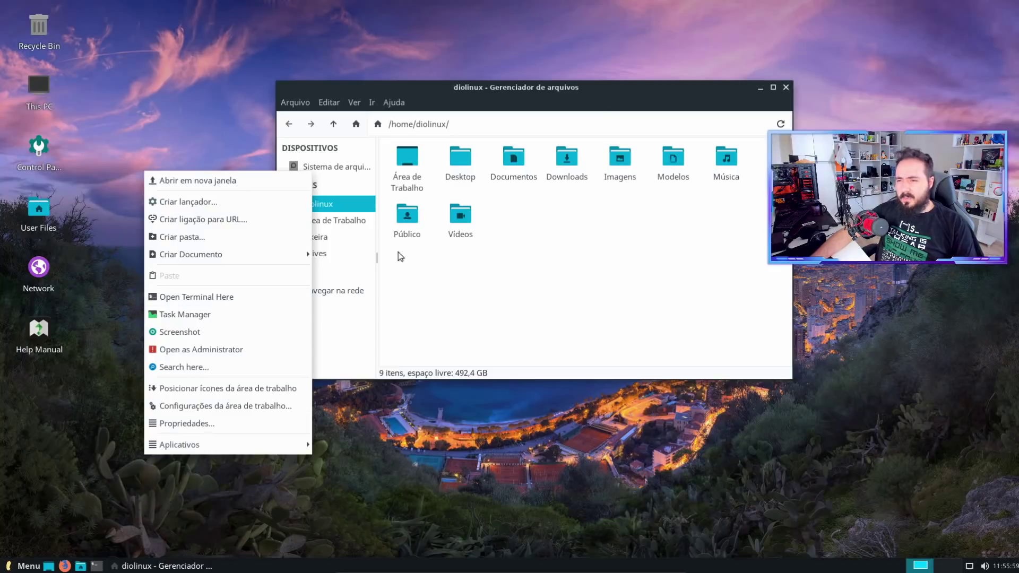
click(77, 494)
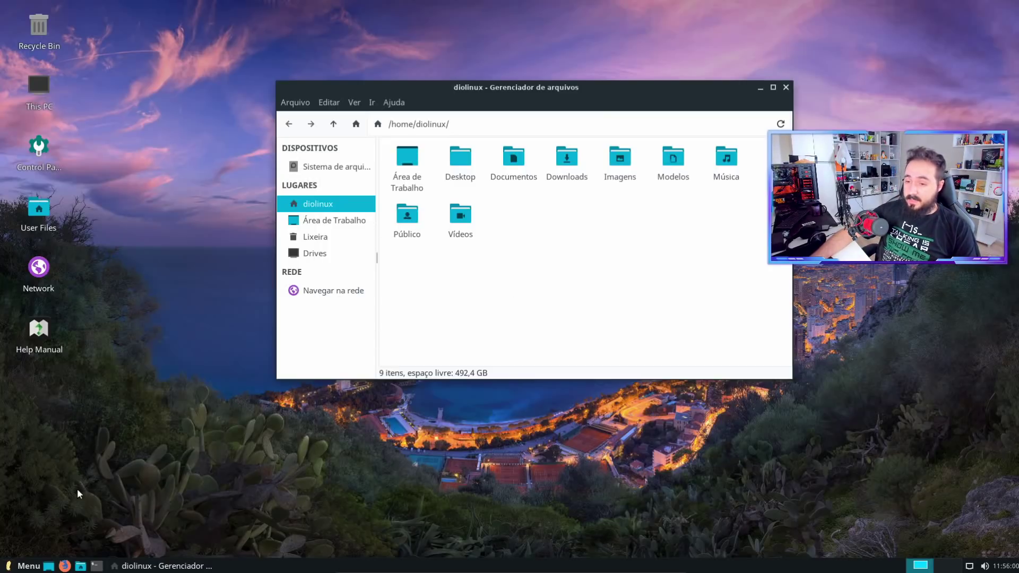
click(21, 567)
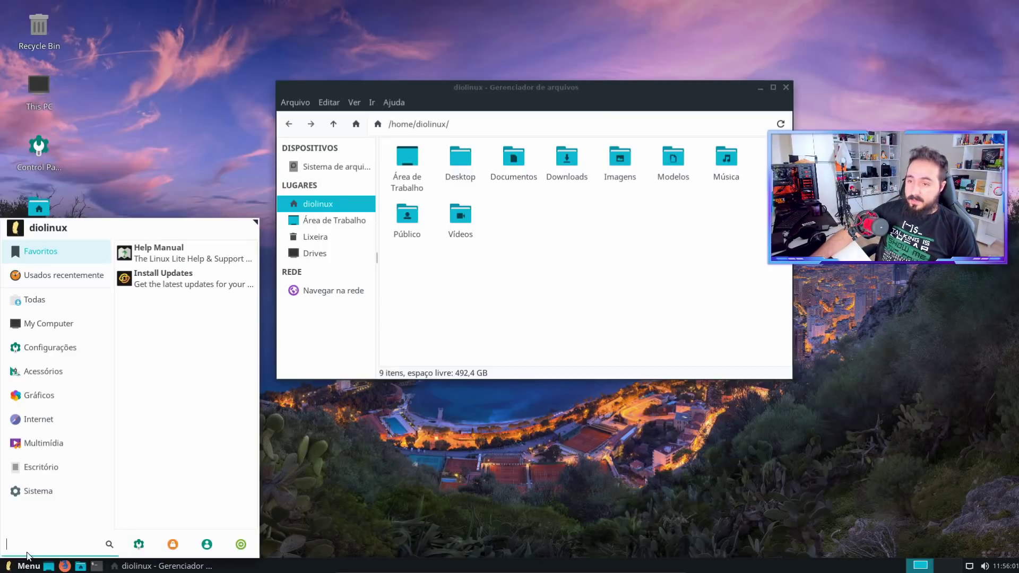
click(139, 547)
click(391, 171)
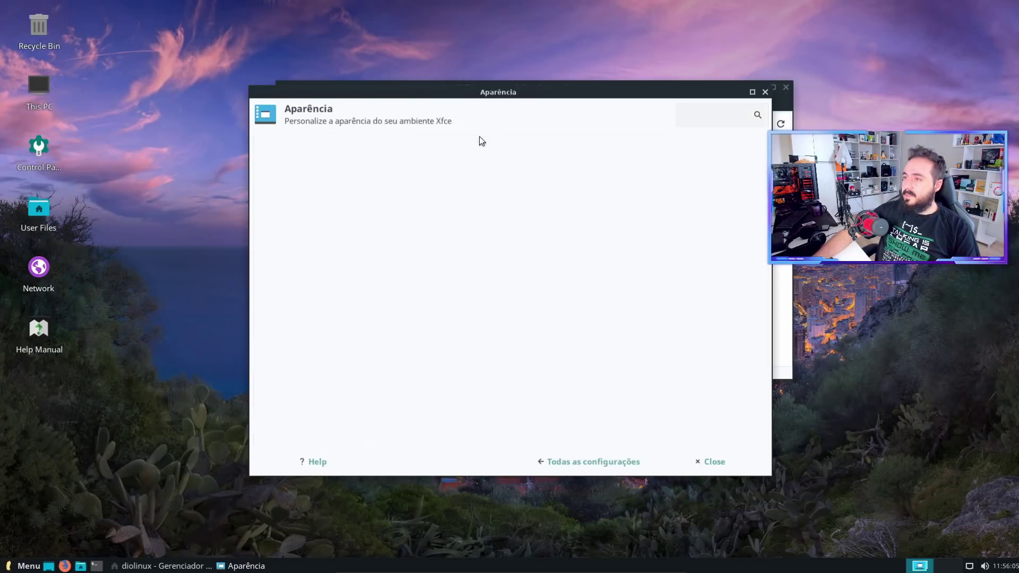
drag(553, 90, 727, 78)
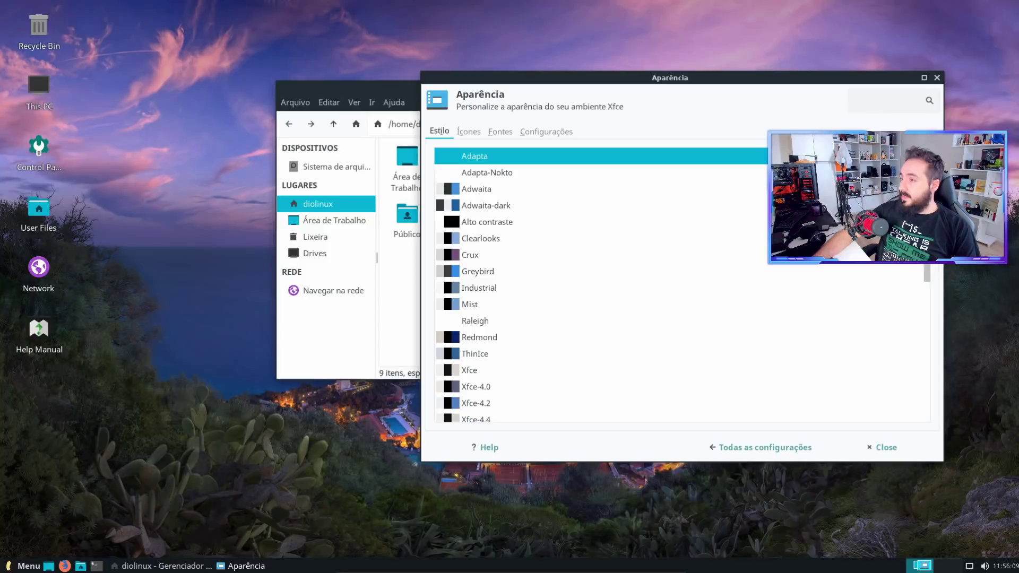
scroll(903, 249, down, 9)
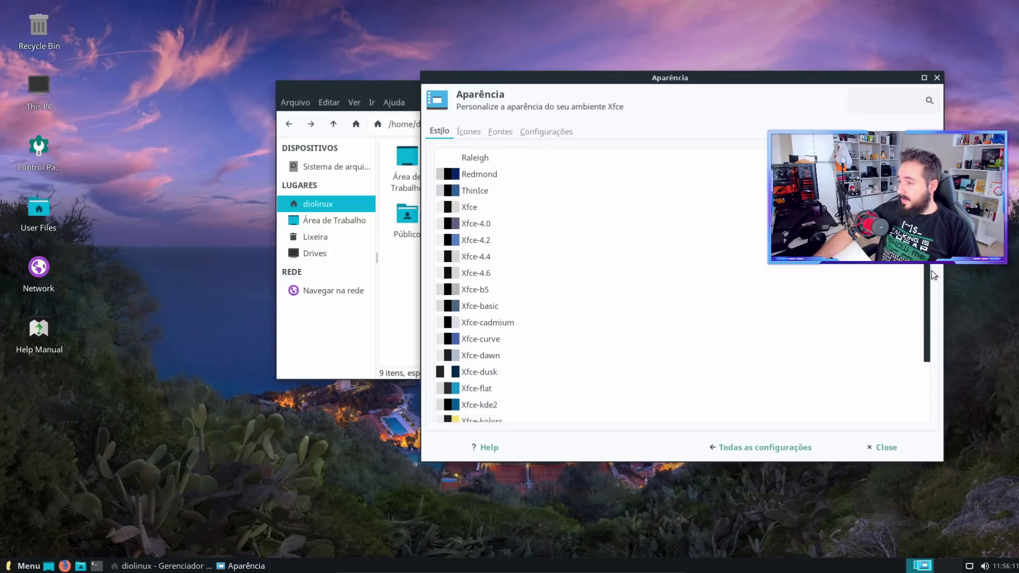
scroll(942, 313, up, 9)
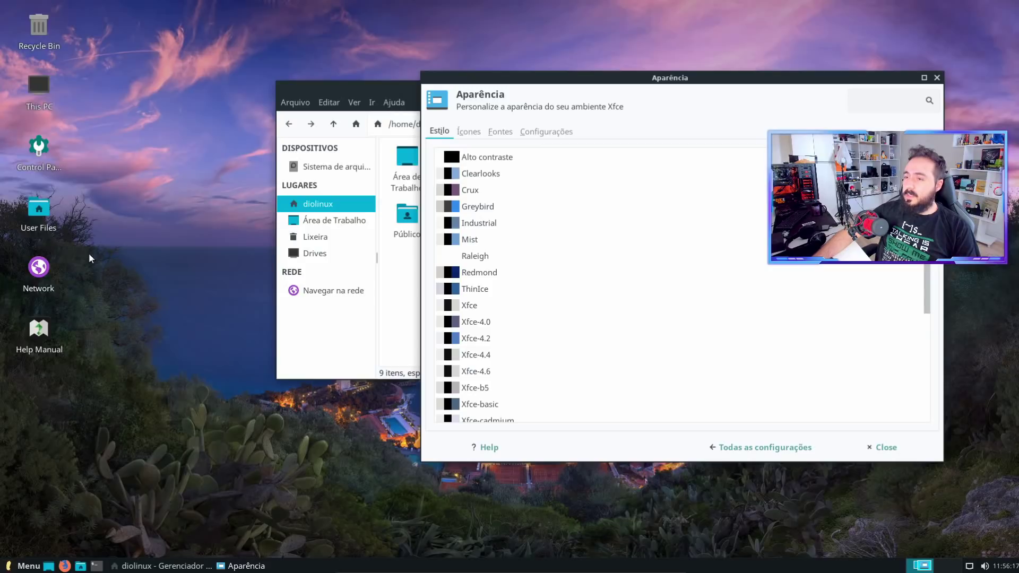
Step: Apply the Greybird style and compare the desktop's context menu before and after the change
right_click(126, 206)
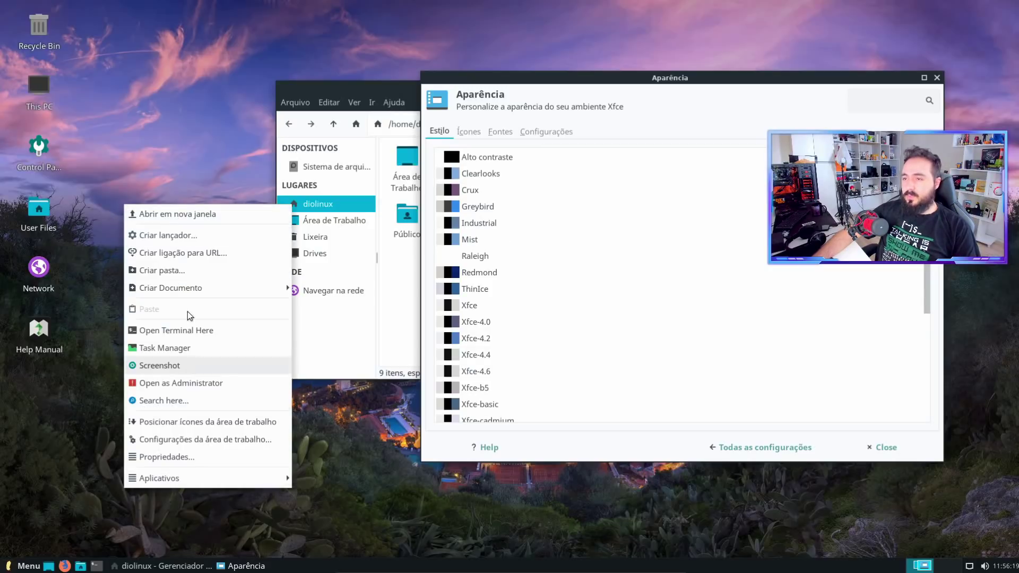
click(487, 212)
click(487, 212)
right_click(164, 217)
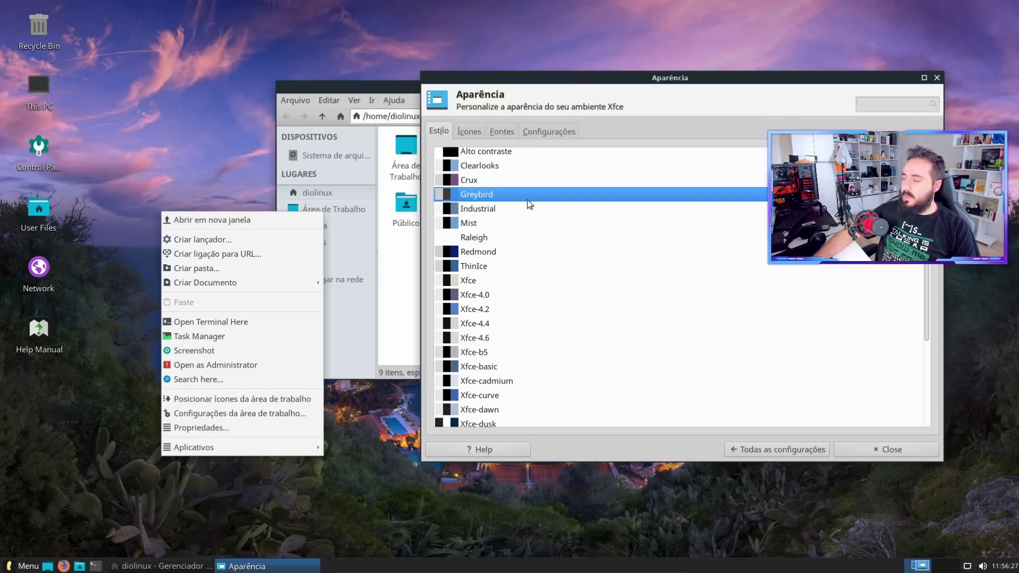
right_click(193, 83)
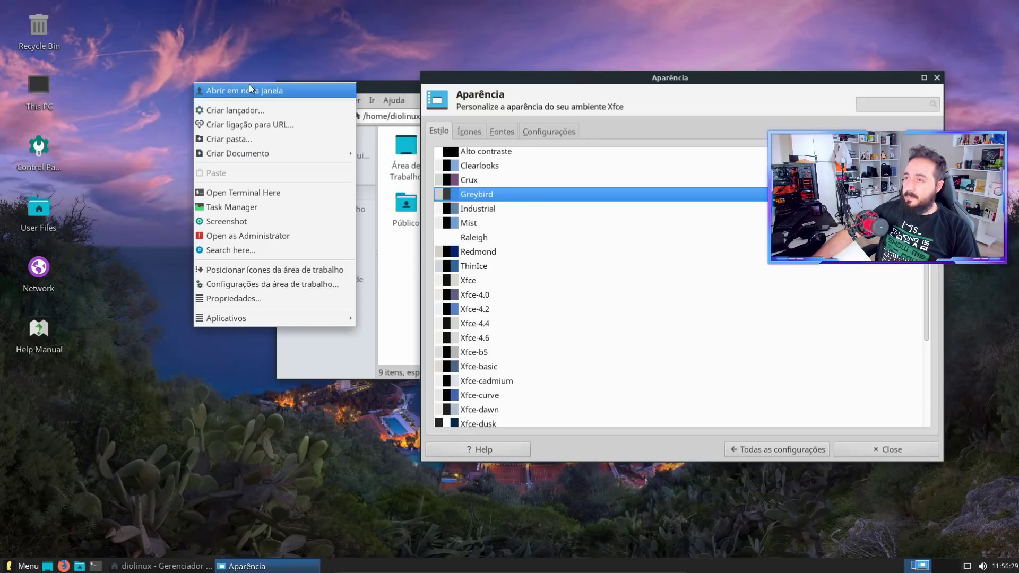
Step: Switch the style back to Adapta and inspect the desktop's context menu again
click(497, 196)
scroll(493, 175, up, 2)
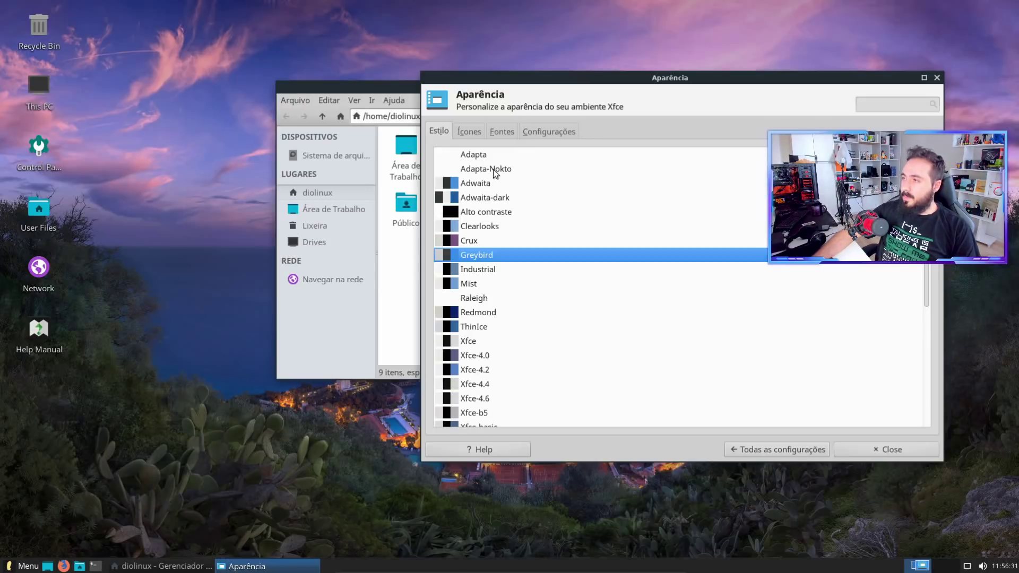
click(492, 155)
right_click(202, 72)
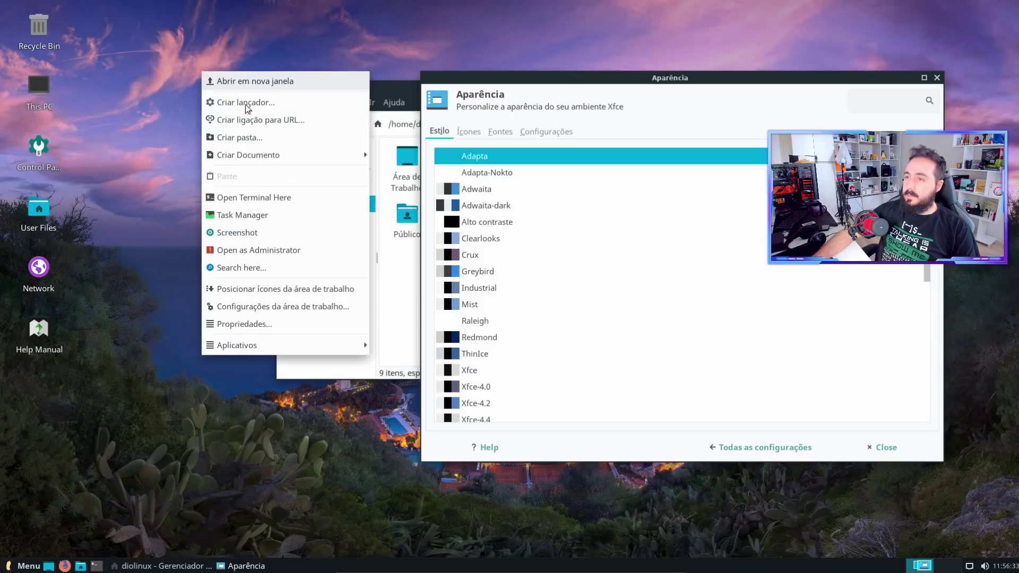
click(273, 393)
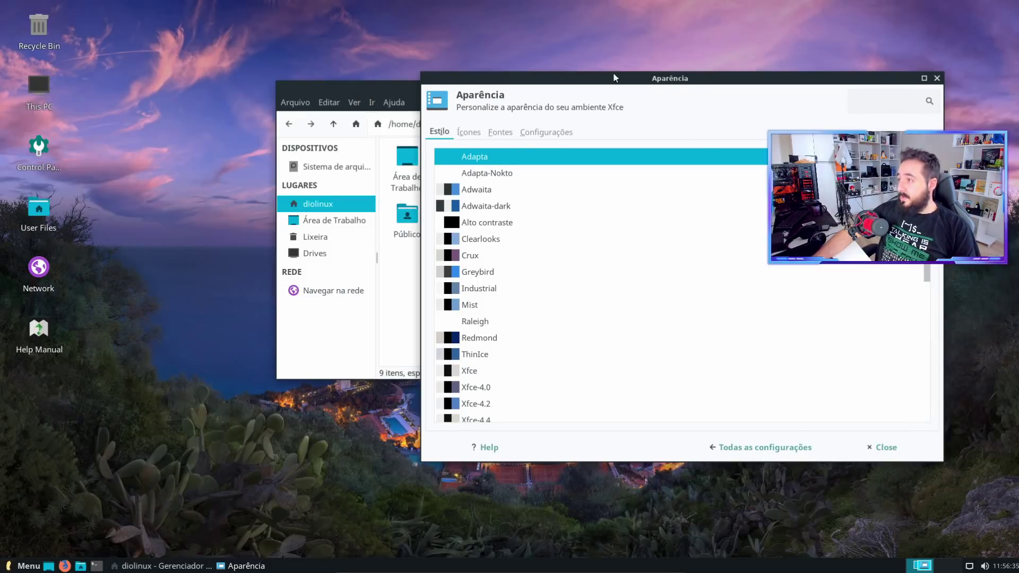
Step: Move the Appearance window to reveal part of the file manager and apply the Greybird style once more
drag(616, 78, 432, 79)
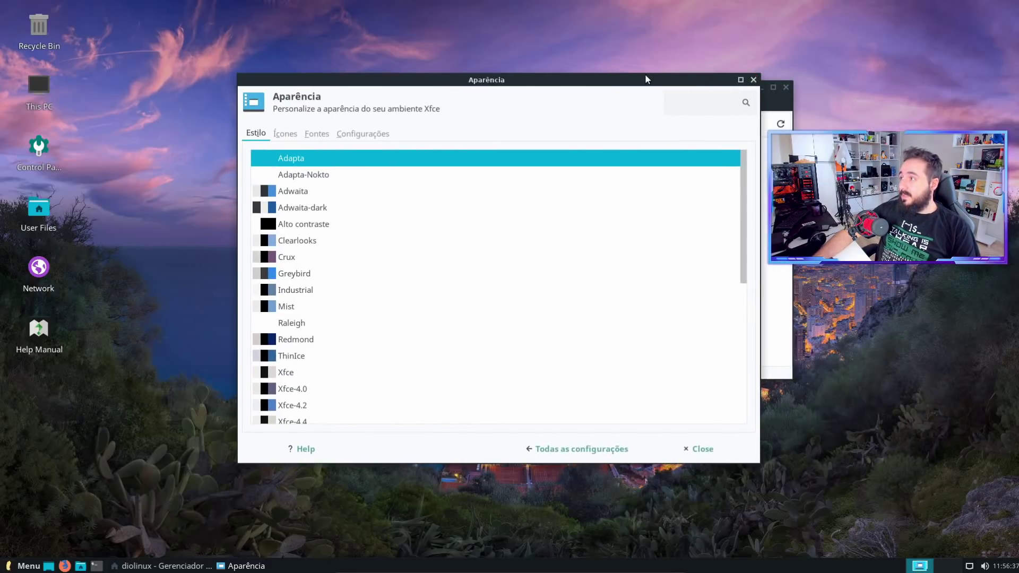
drag(647, 78, 557, 134)
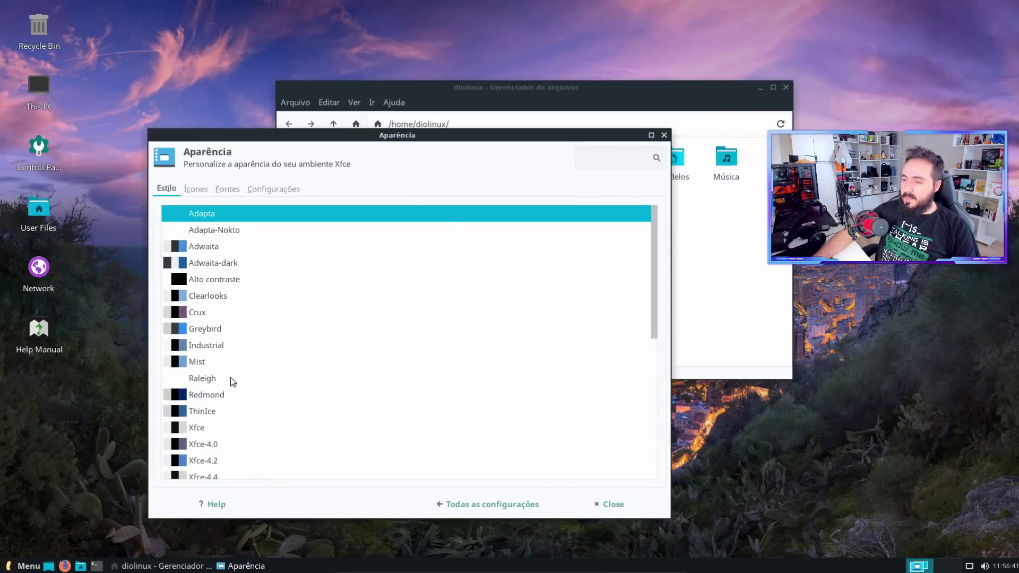
scroll(225, 377, down, 2)
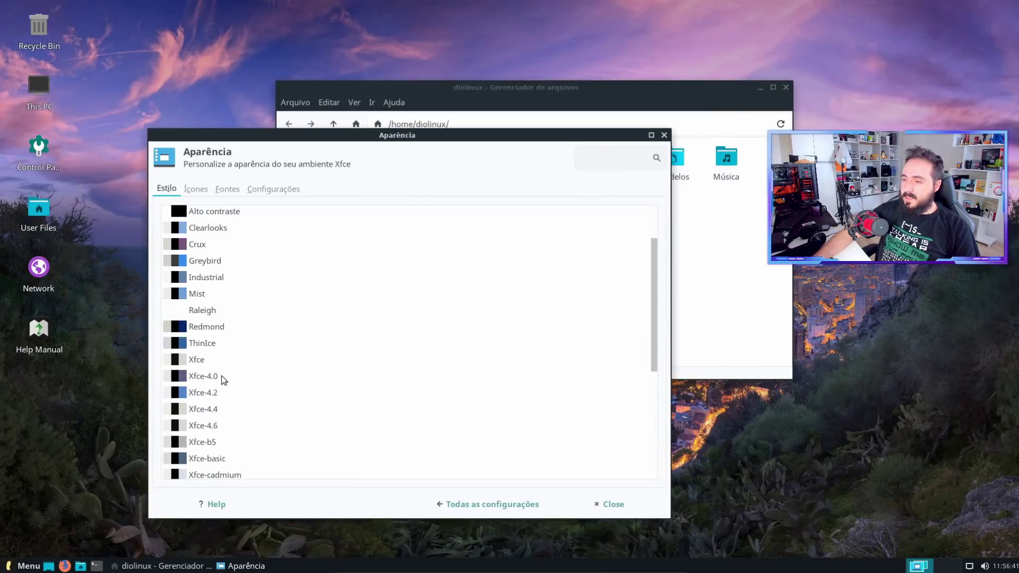
click(212, 265)
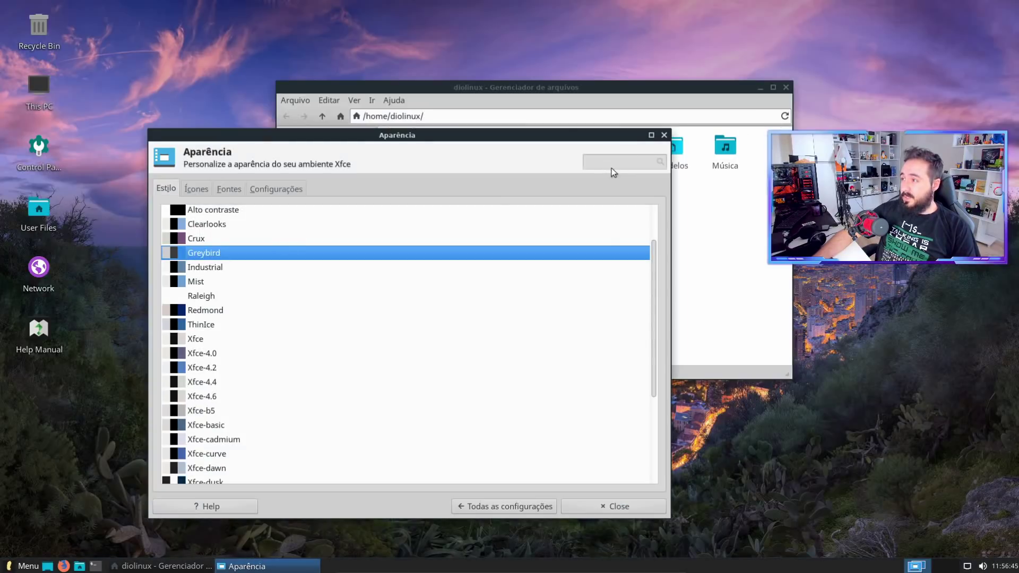
Step: Restore the Adapta style and close the appearance settings
scroll(215, 239, up, 2)
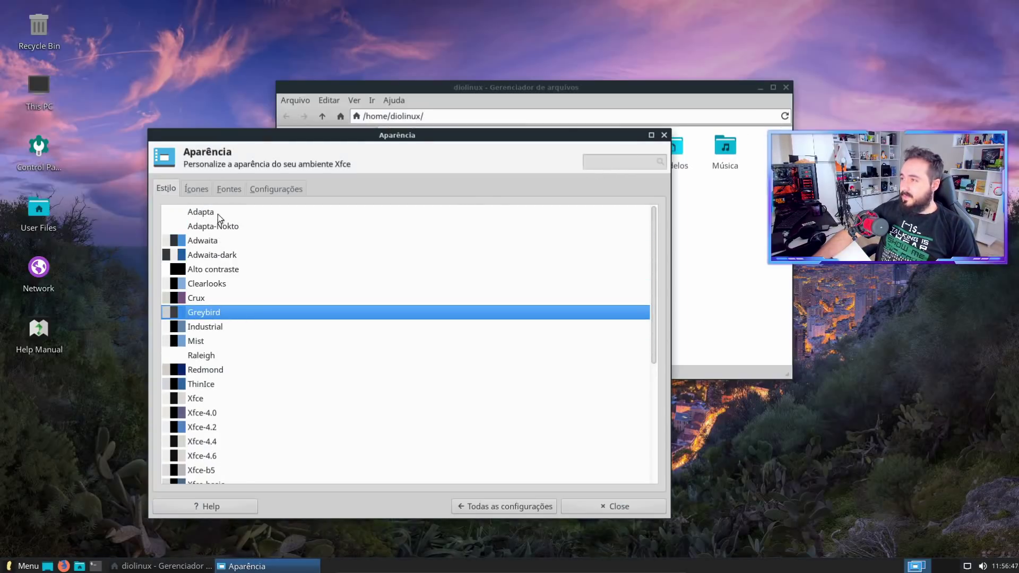
click(217, 214)
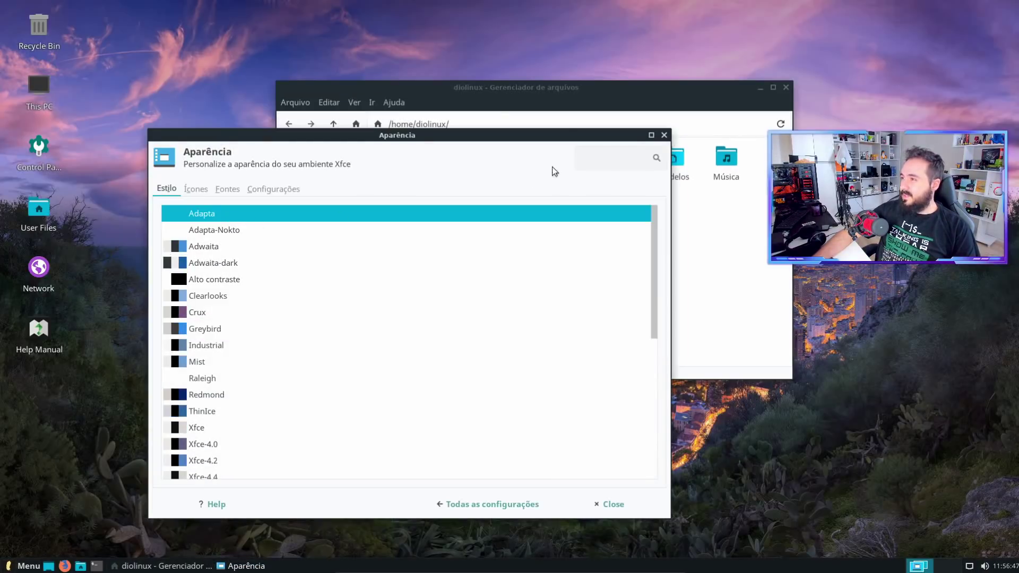
click(663, 135)
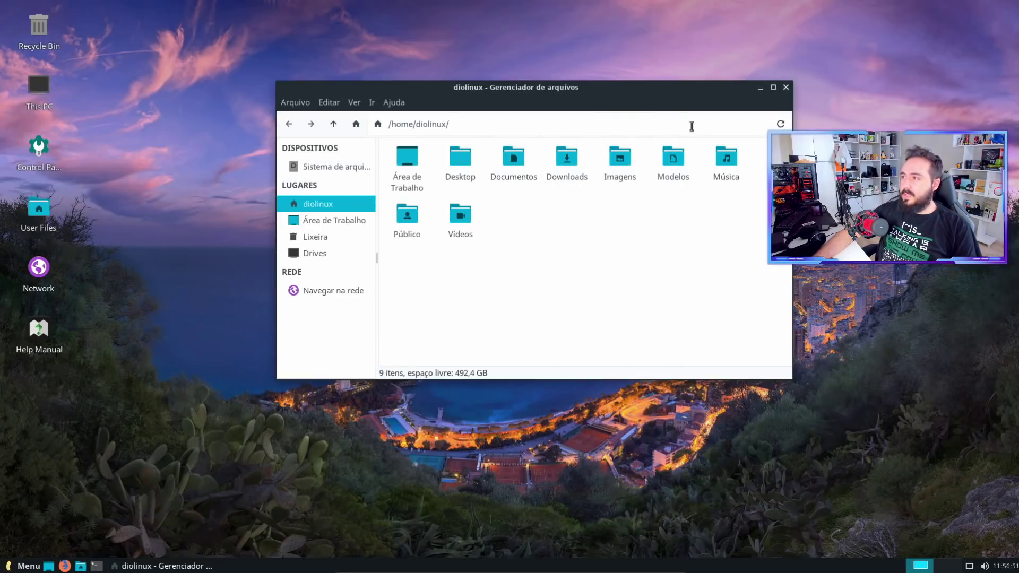
Step: Look through the file manager's editing and view options, then close its window
click(330, 102)
mouse_move(354, 102)
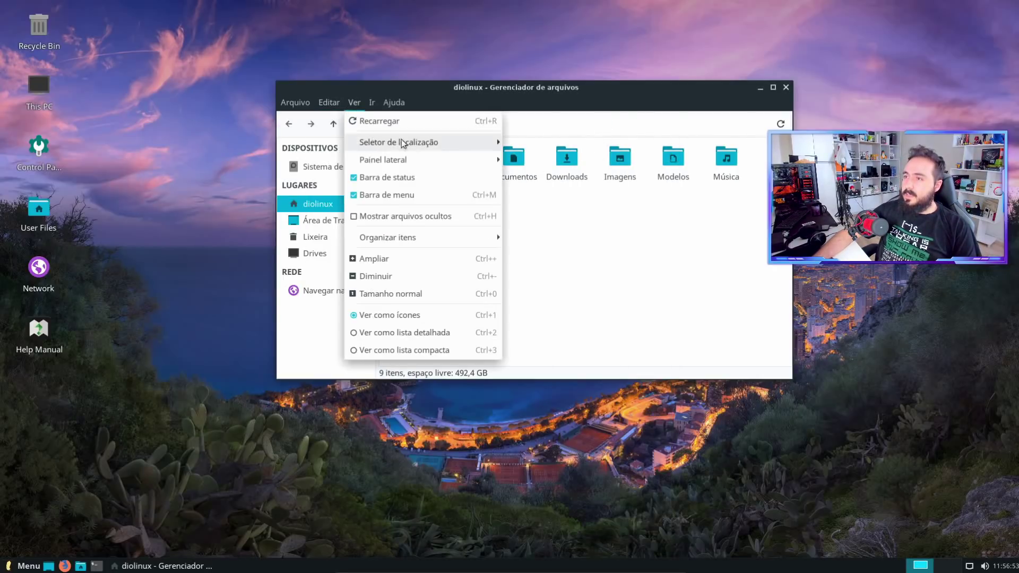
click(707, 107)
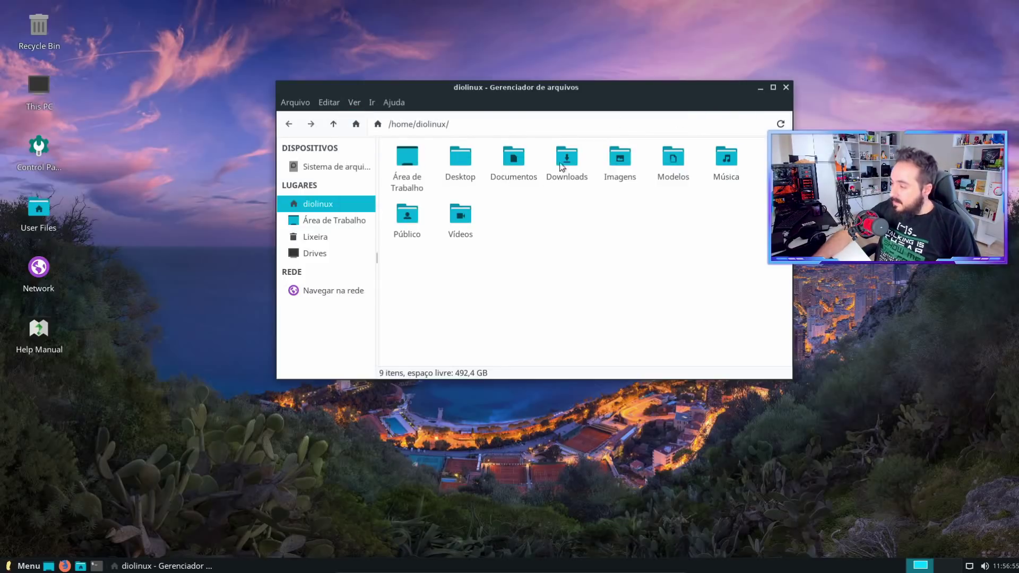
click(786, 88)
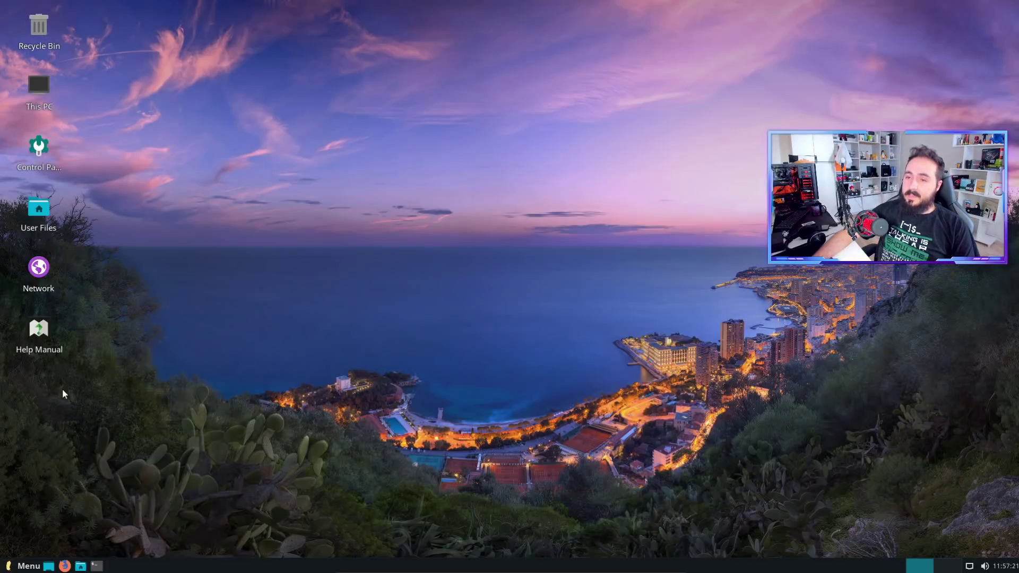
Step: View the Recycle Bin and close it, then open This PC and move its window toward the middle of the desktop
double_click(40, 43)
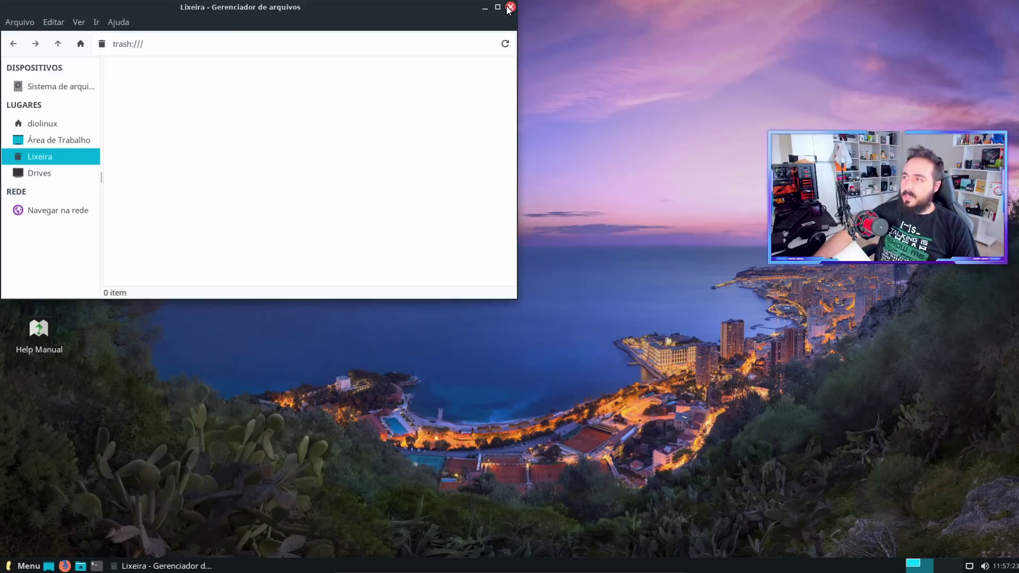
click(509, 8)
double_click(32, 105)
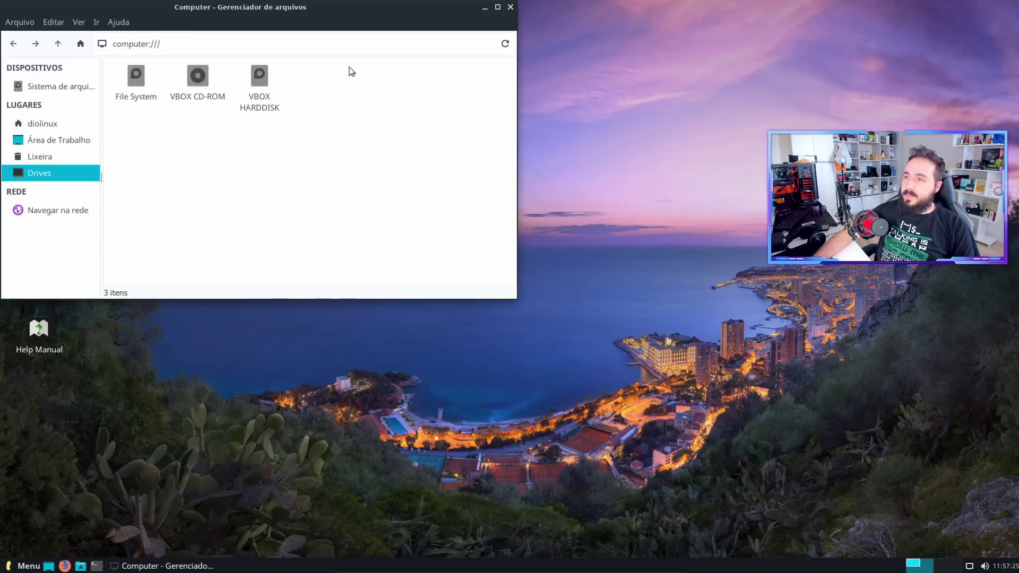
drag(334, 21, 526, 48)
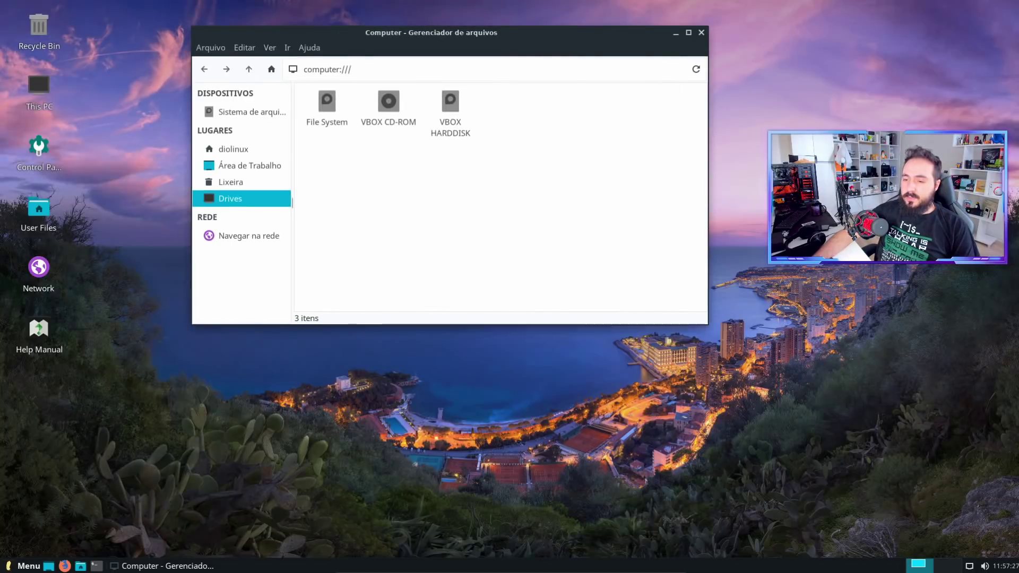
Step: Look at the My Computer category of the application menu, then close the menu
click(26, 566)
click(69, 330)
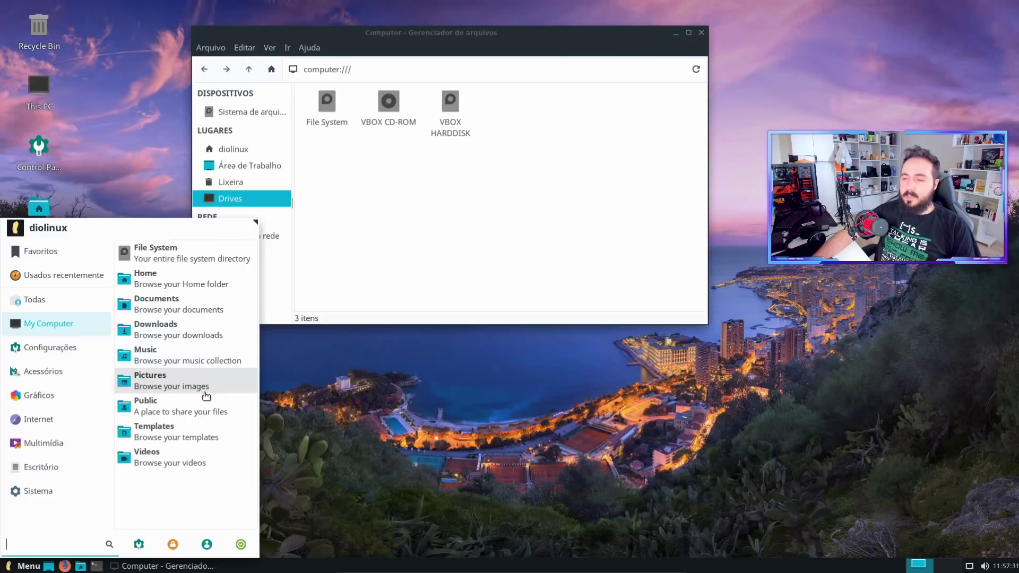
click(410, 211)
Step: Show the home folder in the open file manager window, then close the window
click(247, 151)
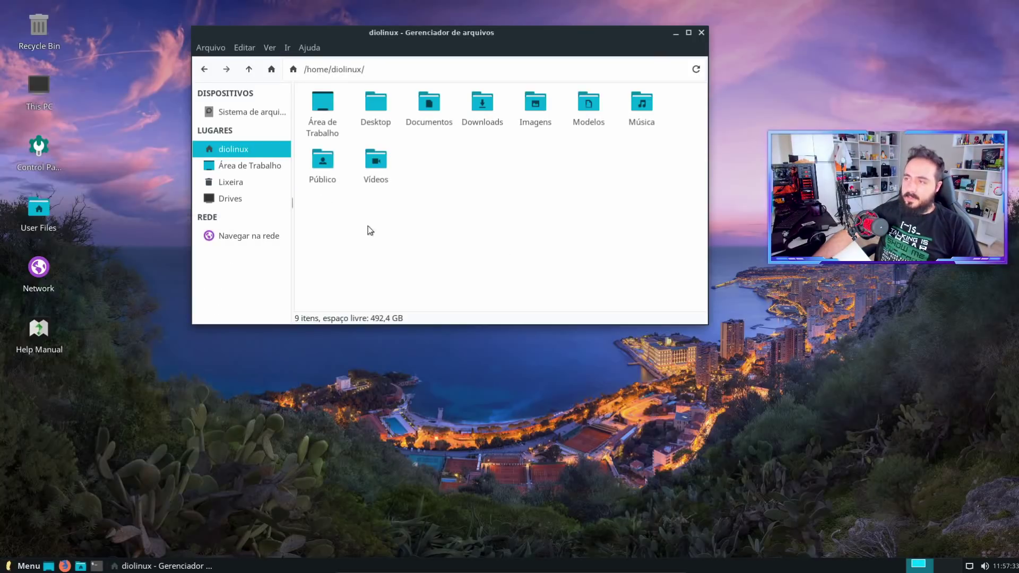
drag(346, 219, 662, 87)
click(545, 210)
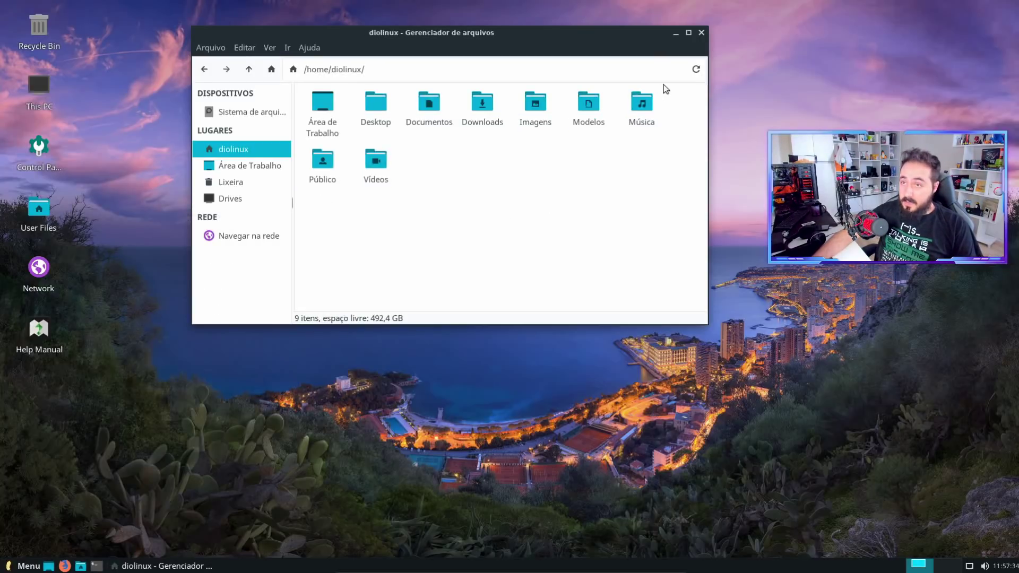
click(701, 33)
Step: Open the Control Panel from the desktop, look through all its settings categories and close it
double_click(39, 149)
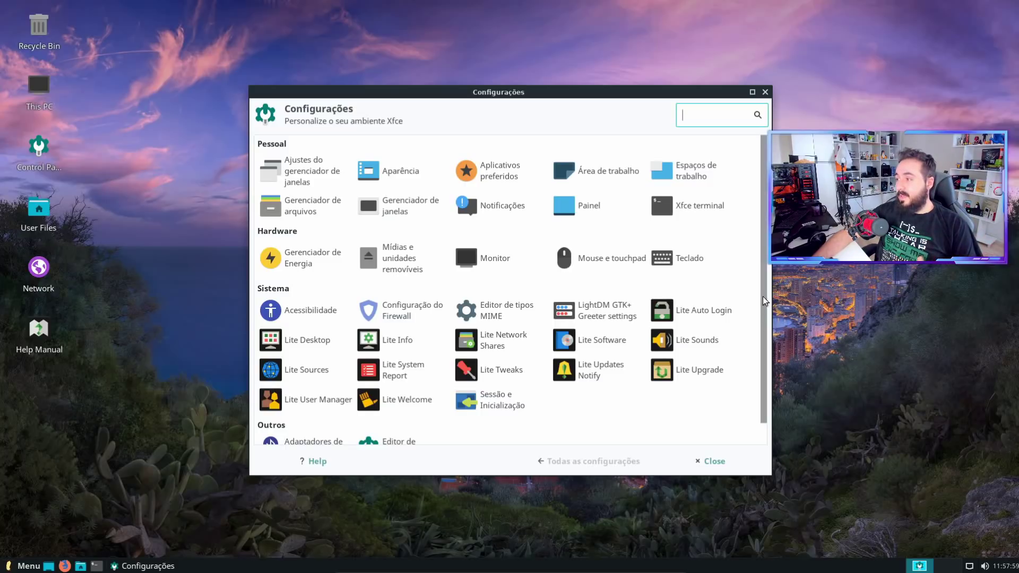
scroll(761, 390, down, 2)
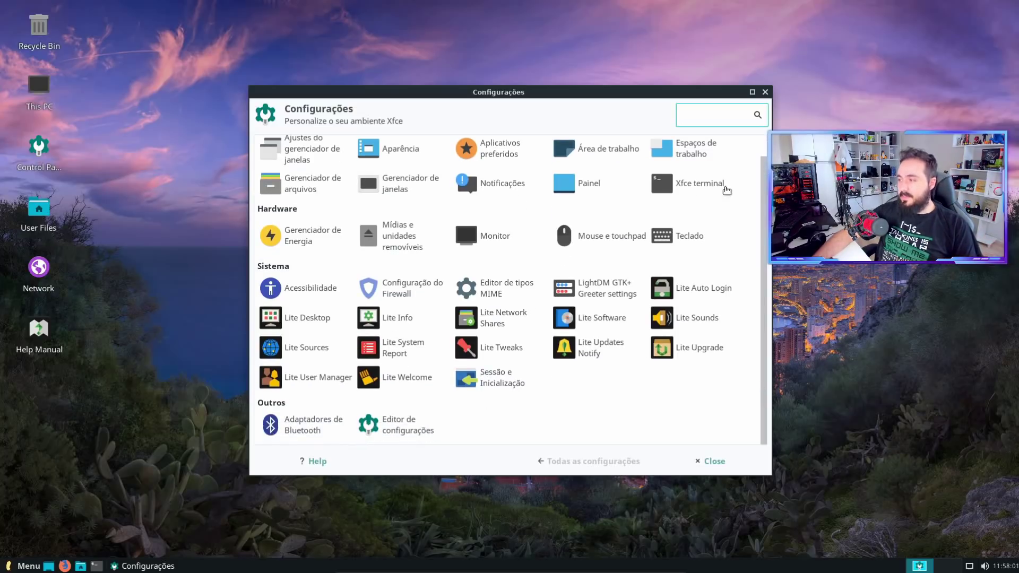
click(765, 92)
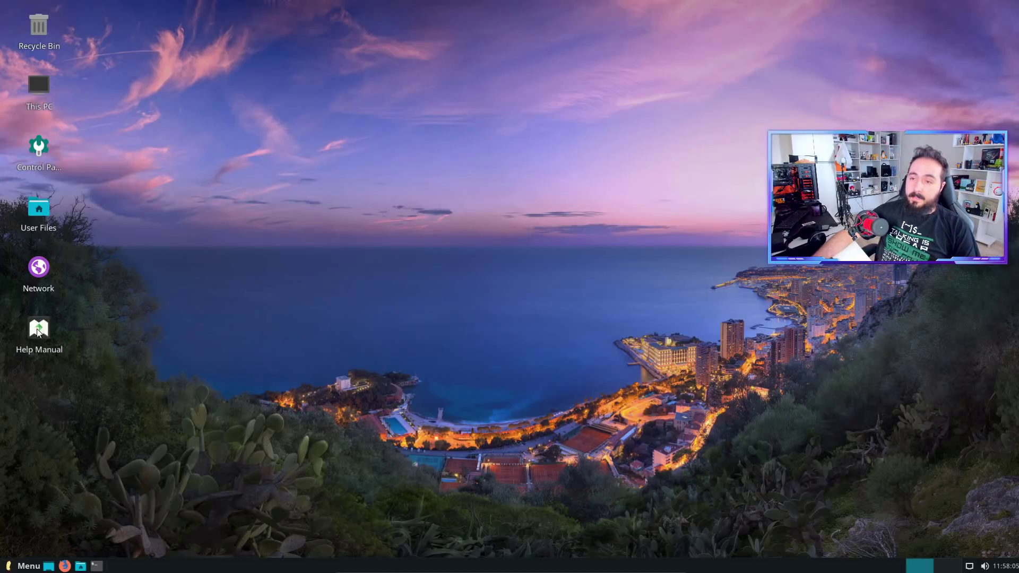
Step: Open the User Files and Network locations from the desktop, closing each window after viewing it
click(43, 225)
double_click(37, 213)
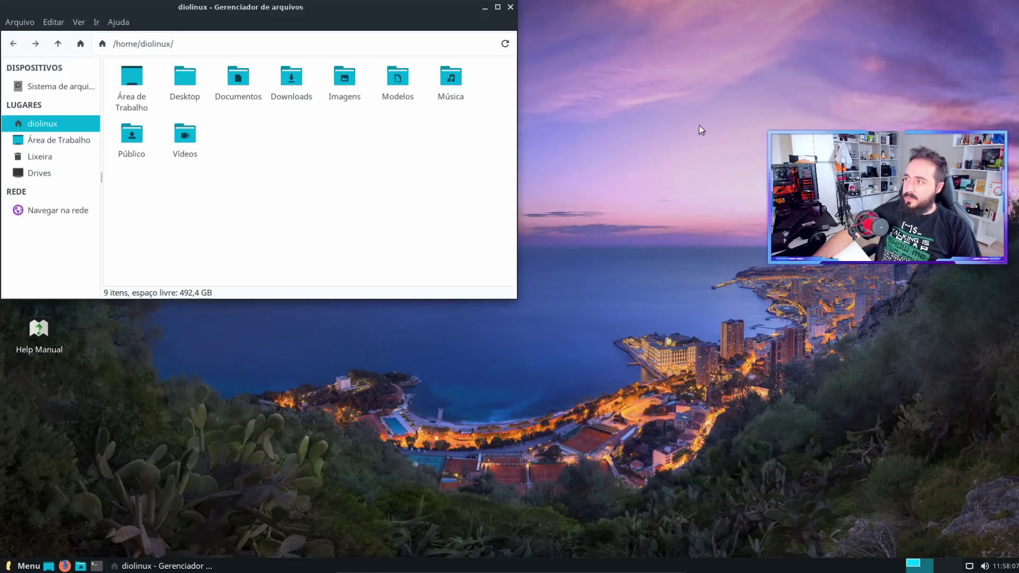
click(510, 7)
double_click(38, 267)
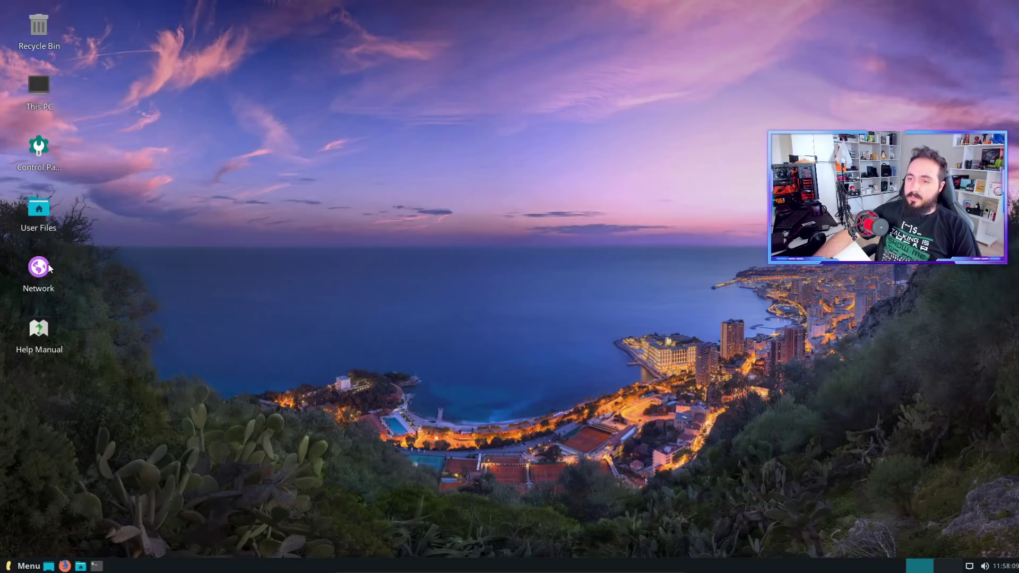
click(510, 8)
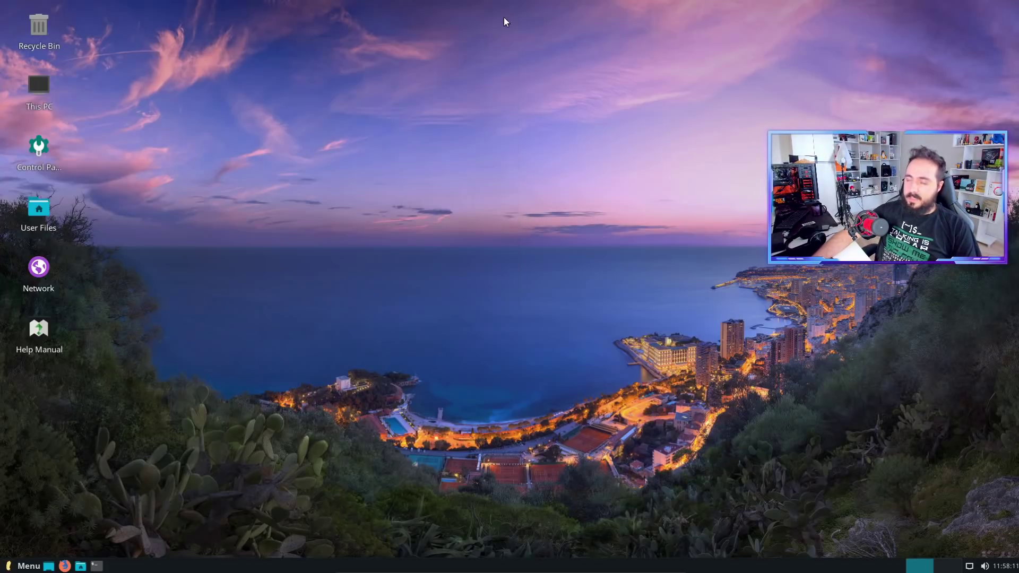
Step: Open the Help Manual from the desktop and look over its local file address and home page topics
double_click(43, 329)
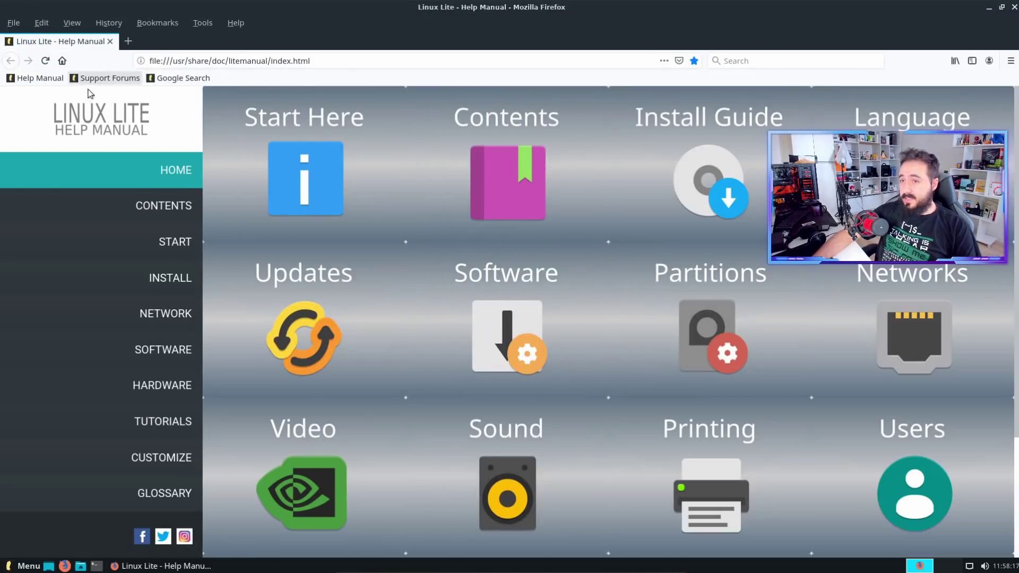
drag(312, 60, 172, 59)
click(173, 61)
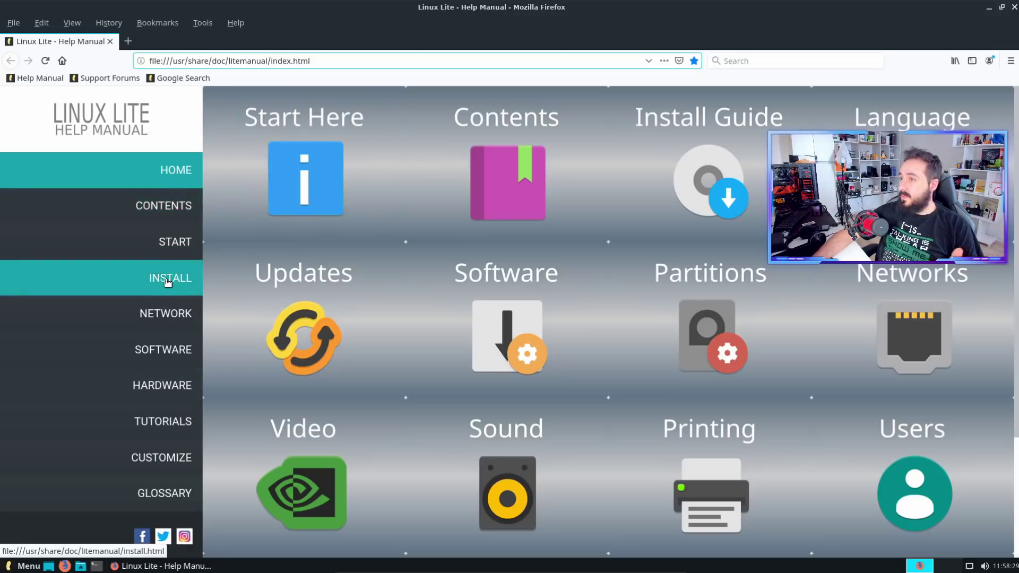
scroll(146, 173, down, 5)
scroll(161, 387, up, 5)
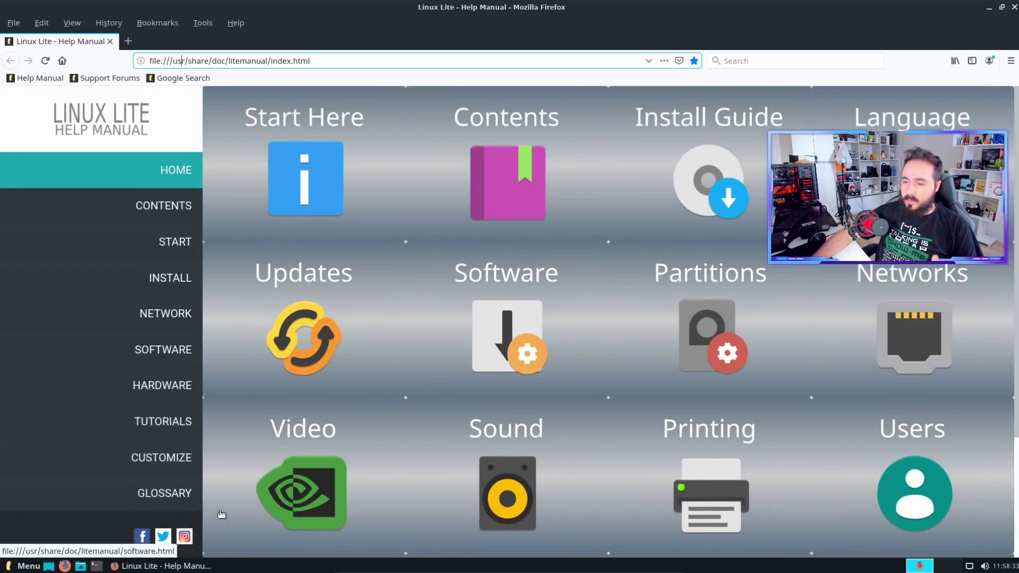
scroll(128, 478, down, 3)
scroll(127, 477, down, 1)
scroll(132, 475, up, 5)
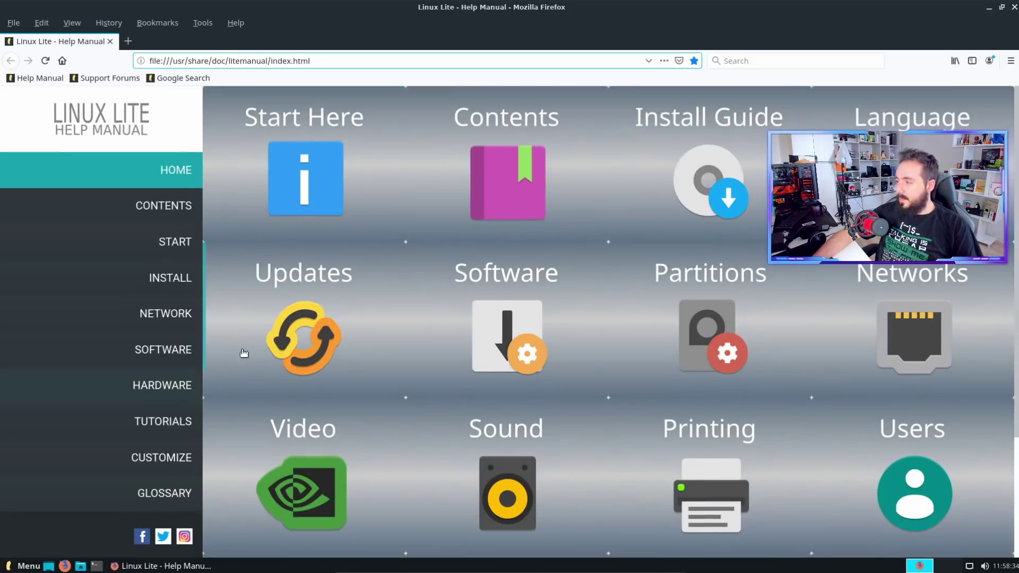
Step: Read the Help Manual's Start Here page, then view its Install and Hardware pages
click(344, 189)
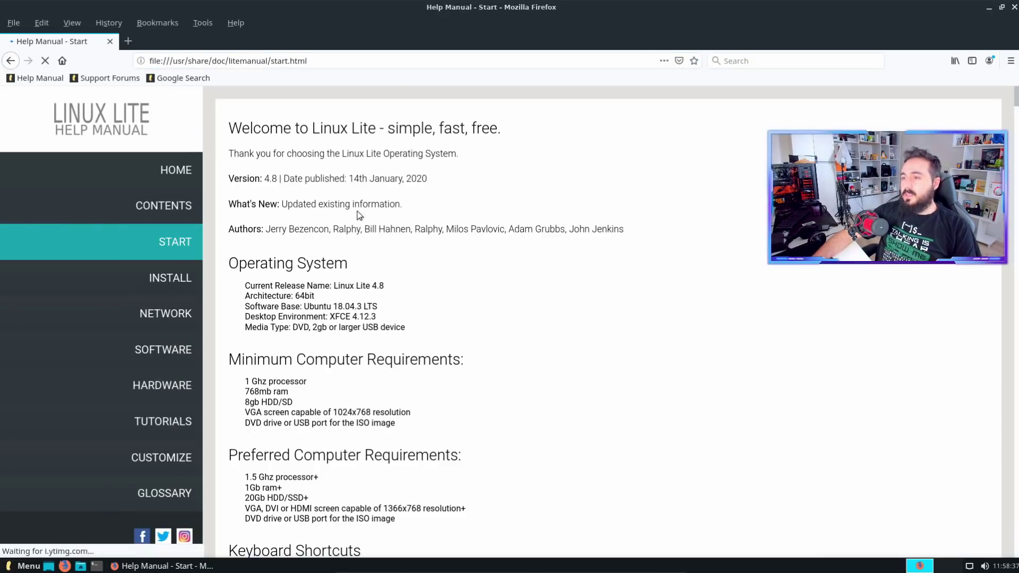
scroll(386, 344, down, 10)
scroll(383, 337, up, 5)
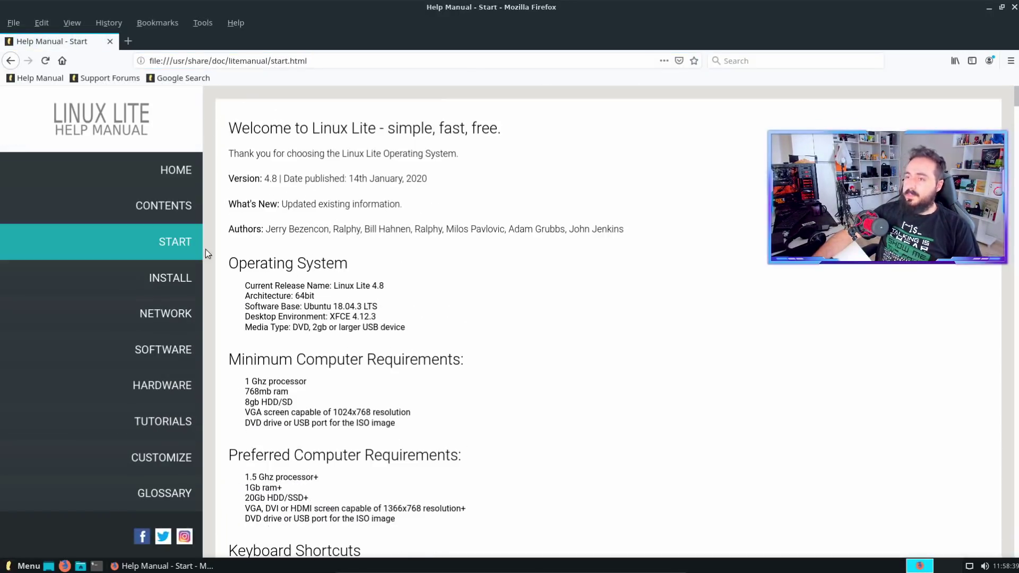
click(174, 280)
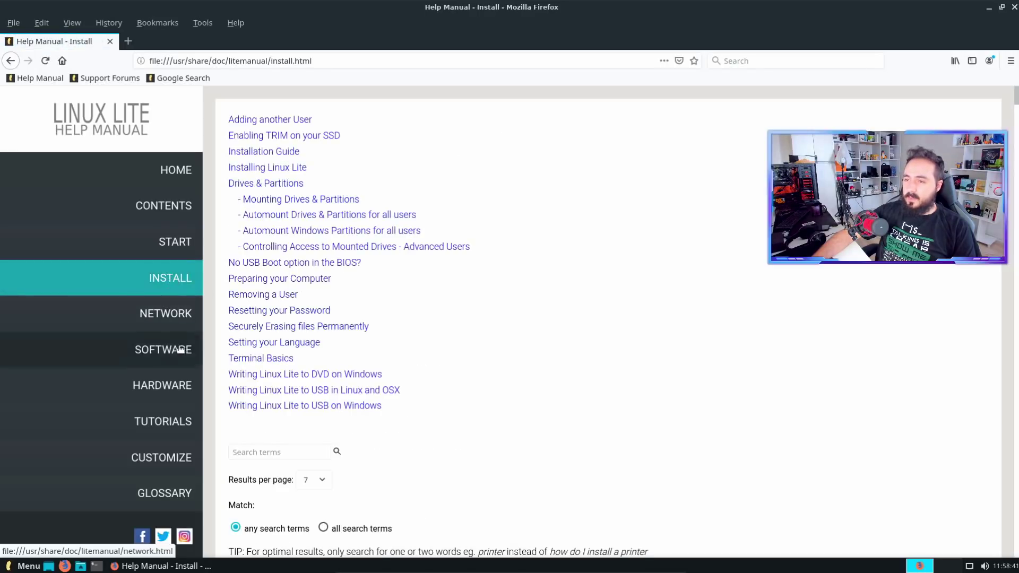
click(161, 390)
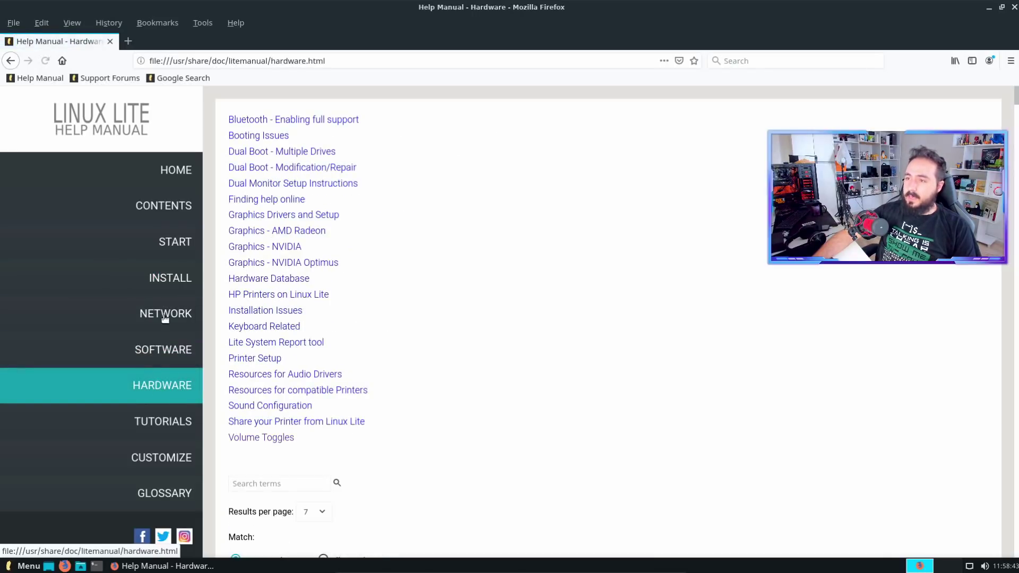
Step: Read the Graphics - NVIDIA driver instructions on the manual's Hardware page, then close the browser
click(289, 246)
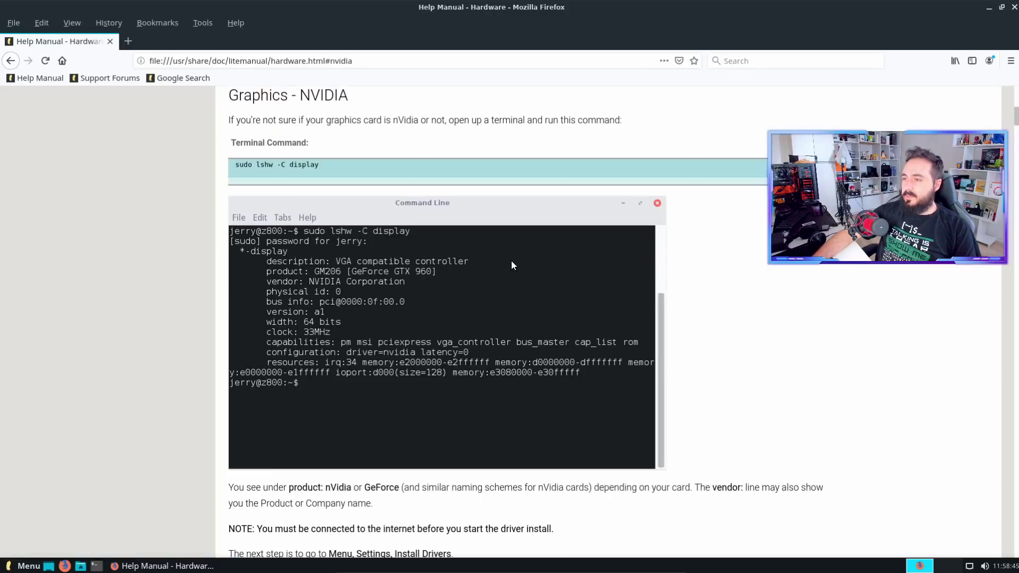
drag(324, 168, 149, 183)
scroll(619, 317, down, 10)
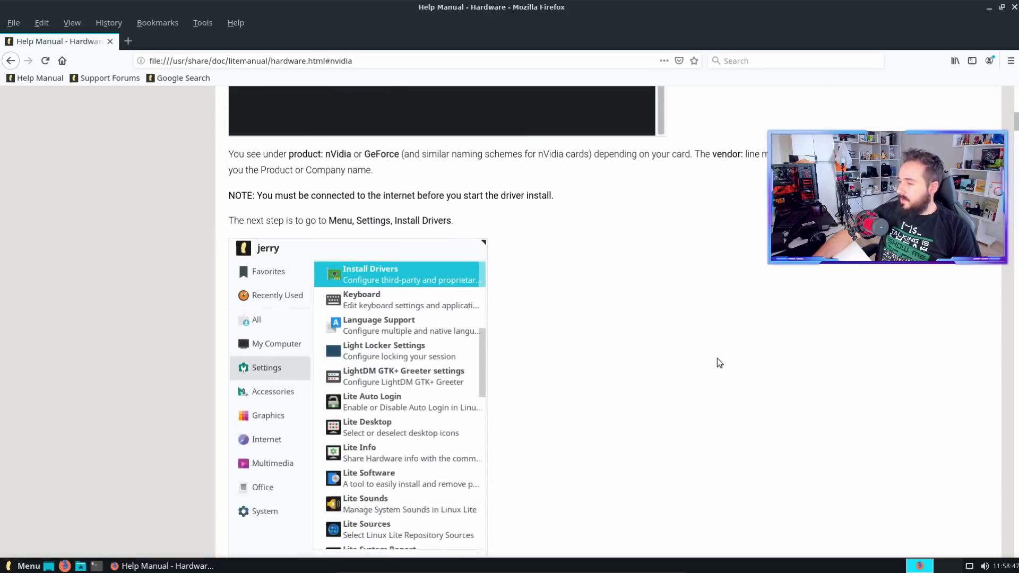
scroll(541, 292, down, 2)
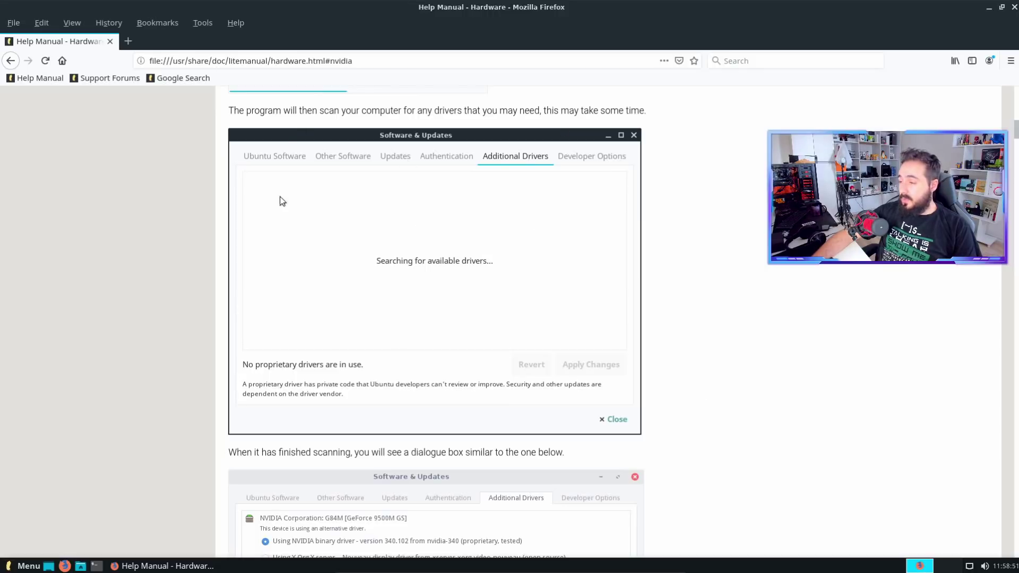
click(1014, 11)
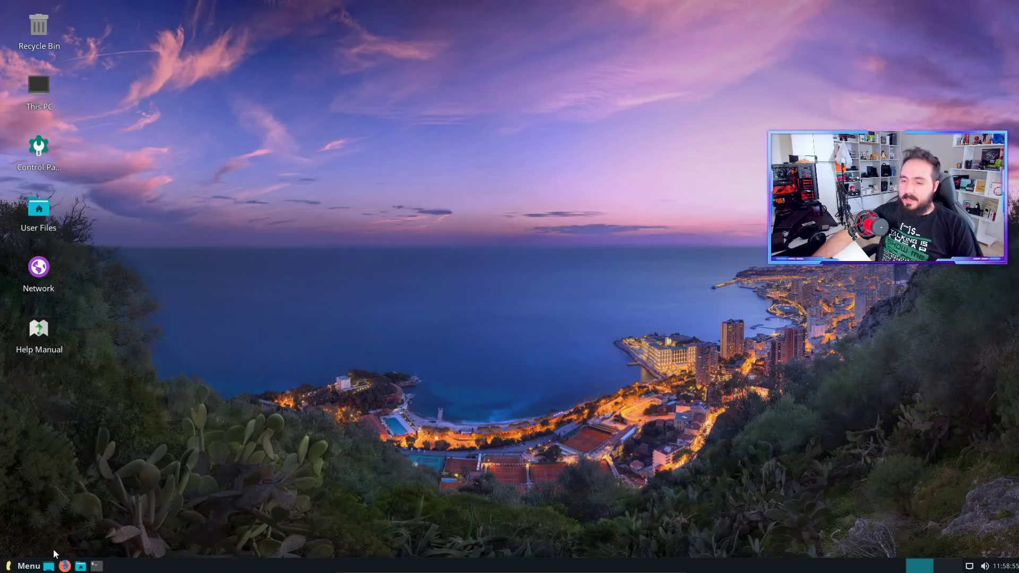
Step: Look through the Todas and Configurações categories of the application menu
click(23, 566)
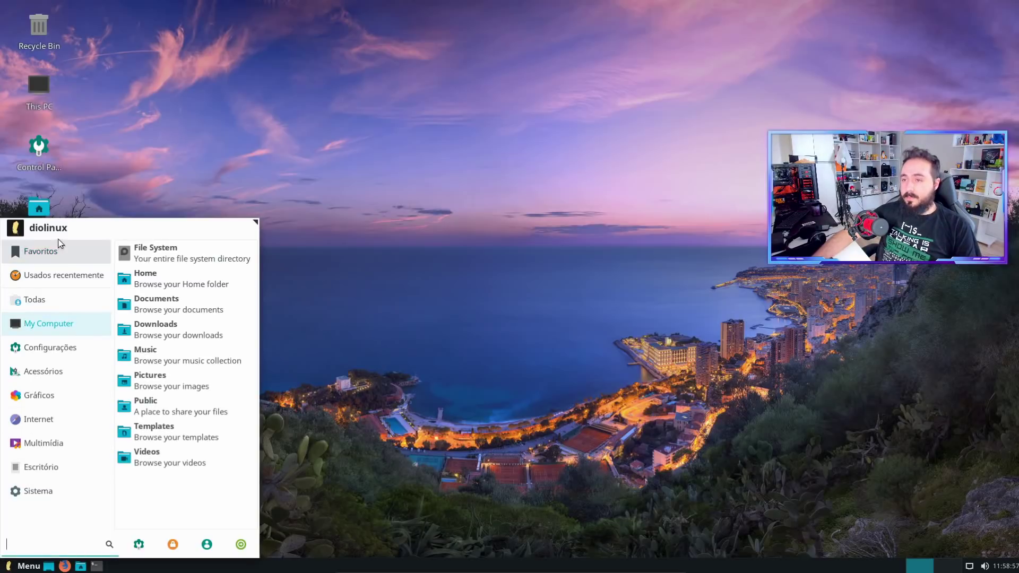
click(63, 301)
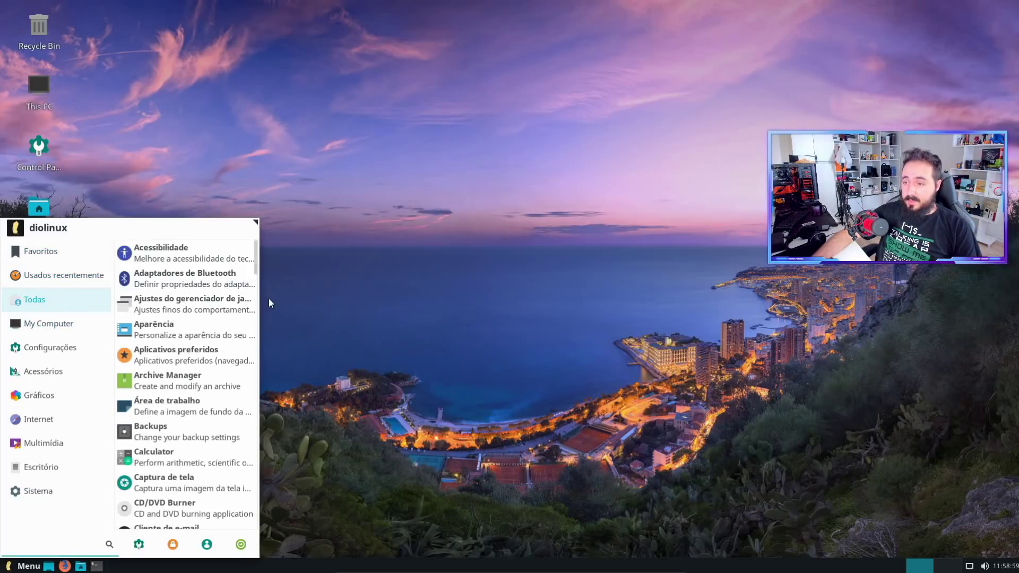
drag(257, 250, 250, 350)
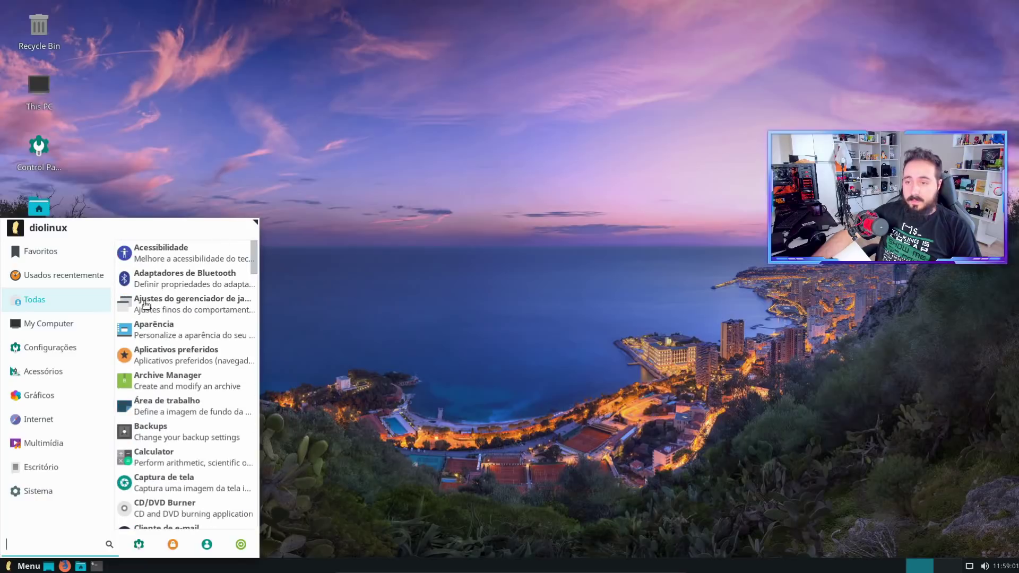
mouse_move(59, 342)
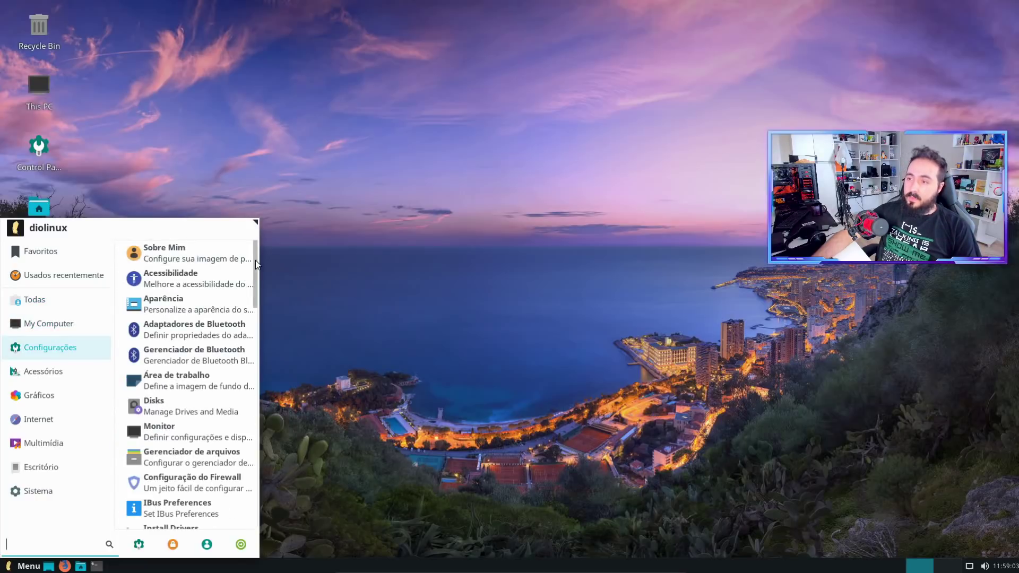
drag(256, 260, 260, 504)
Step: Open Localizador de aplicativos from the Acessórios category, enlarge its window and search for "fire"
mouse_move(50, 370)
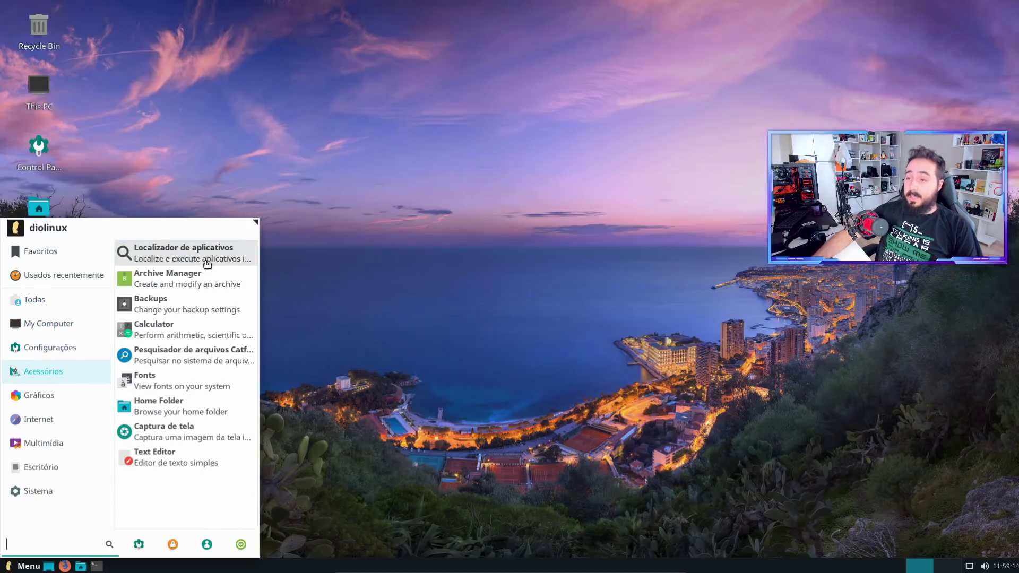
click(212, 259)
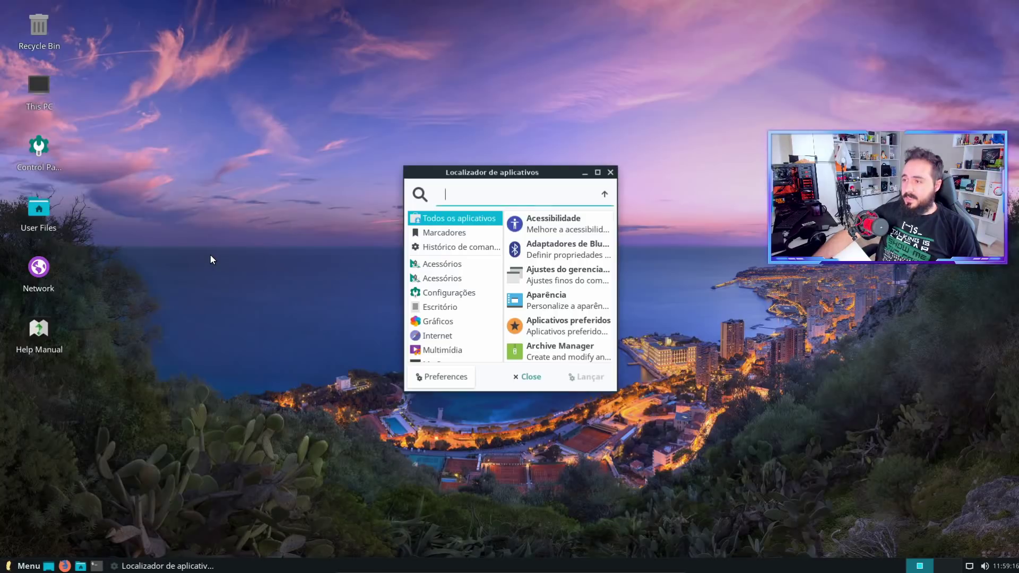
drag(618, 392, 737, 452)
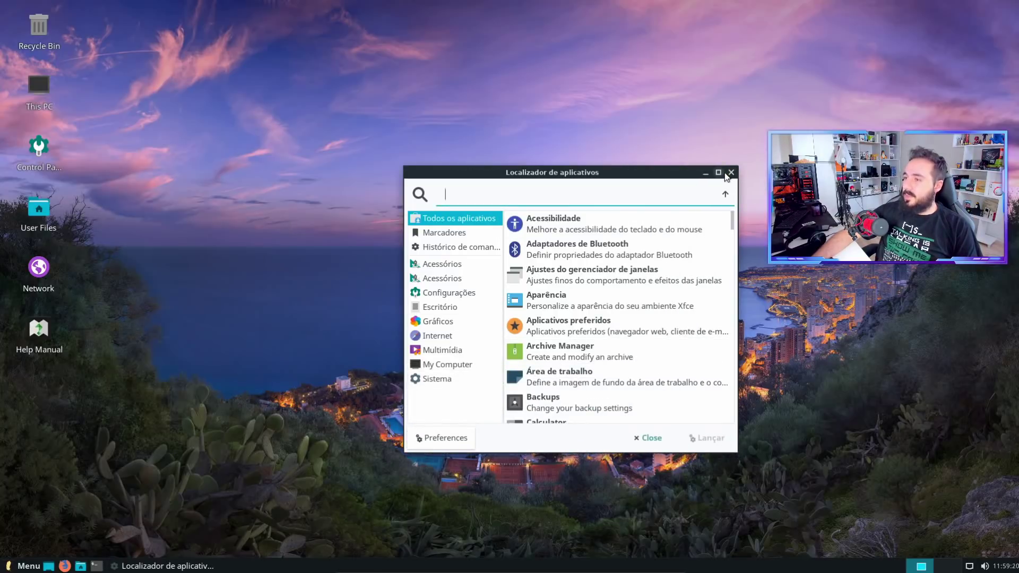
text(fire)
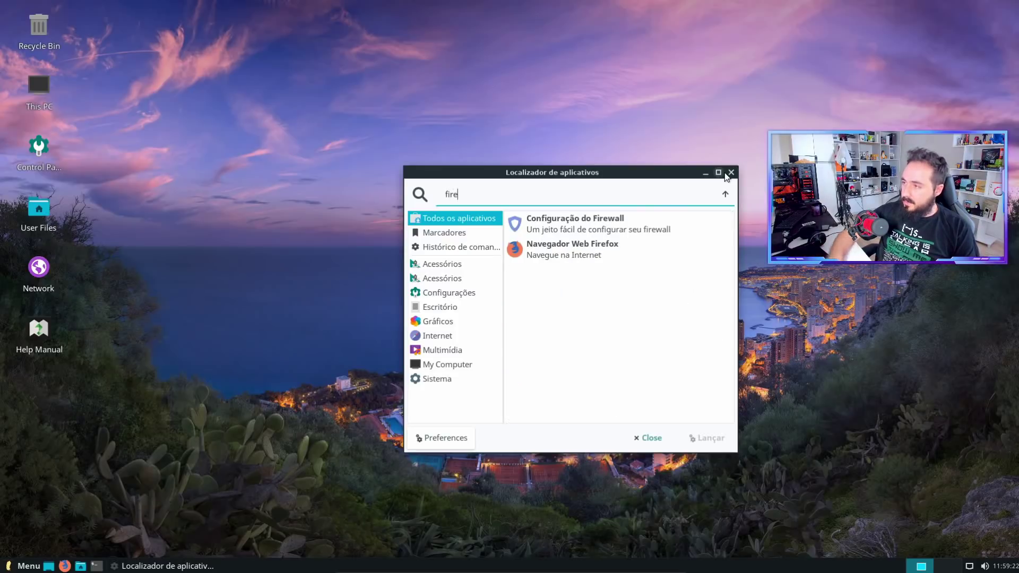
Step: Launch the Firefox web browser from the application finder's results, then close it
click(620, 257)
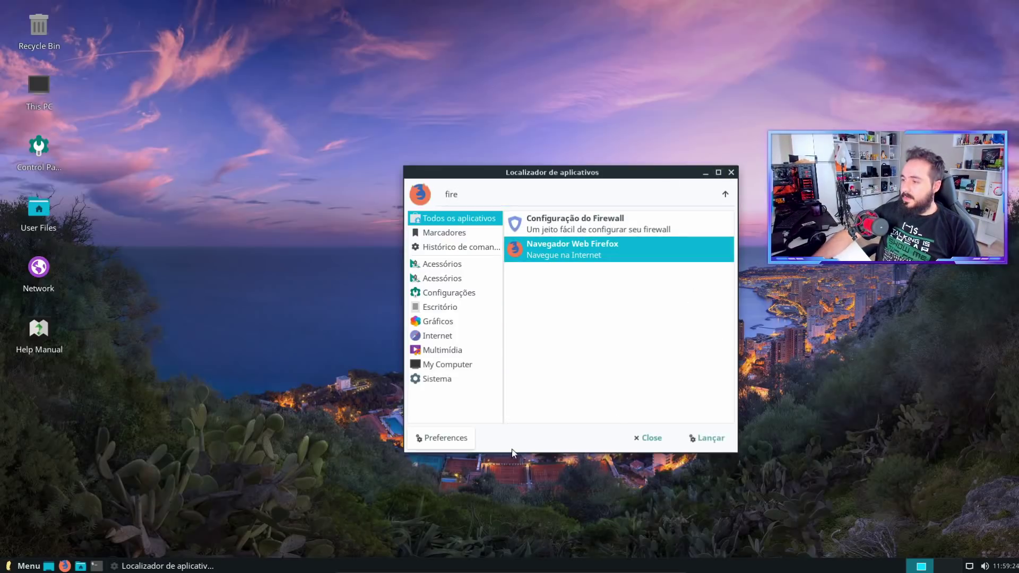
click(455, 438)
click(634, 134)
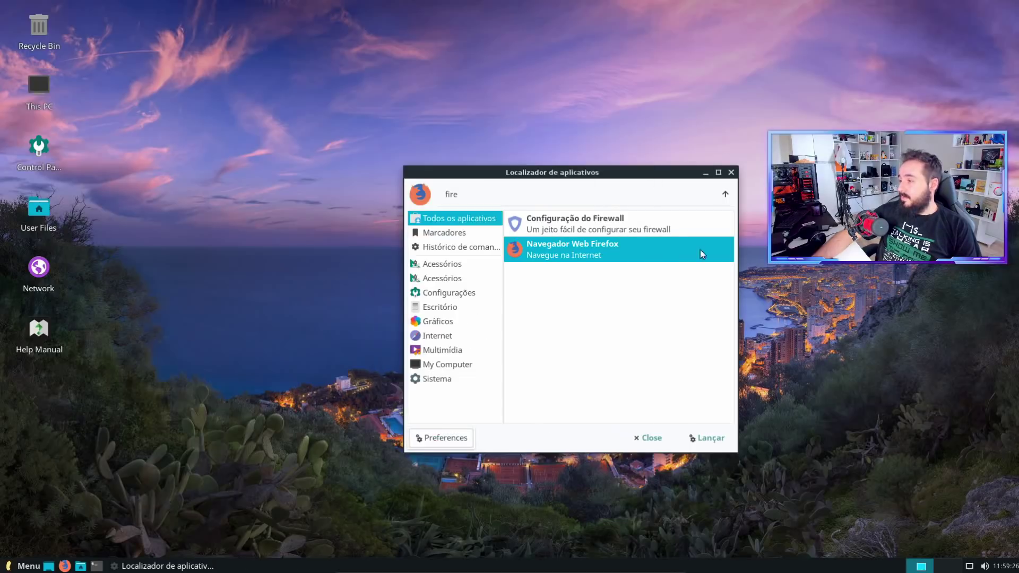
click(718, 438)
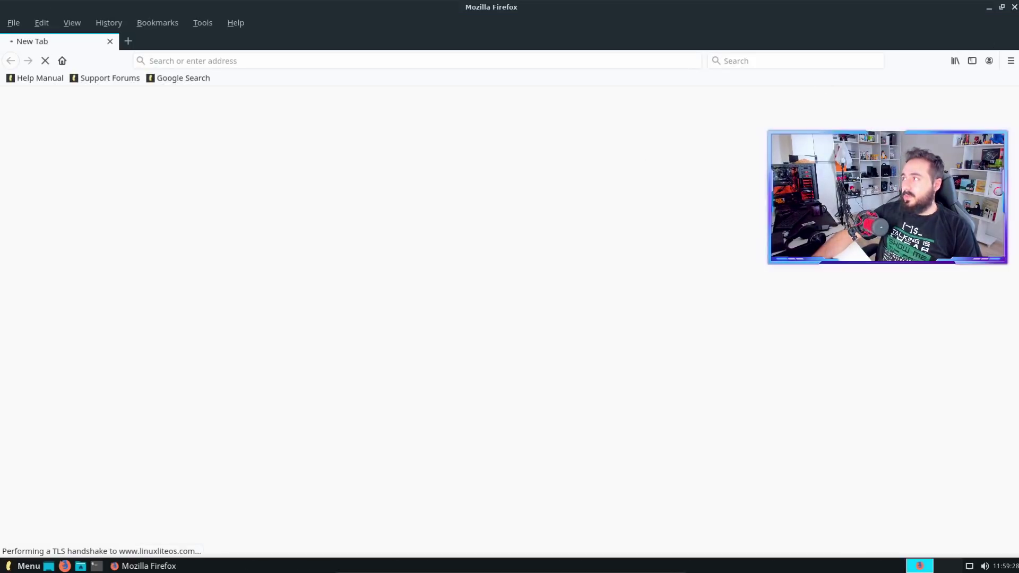
key(alt+F4)
Step: Search the application menu for "fire", then clear the search text
key(super)
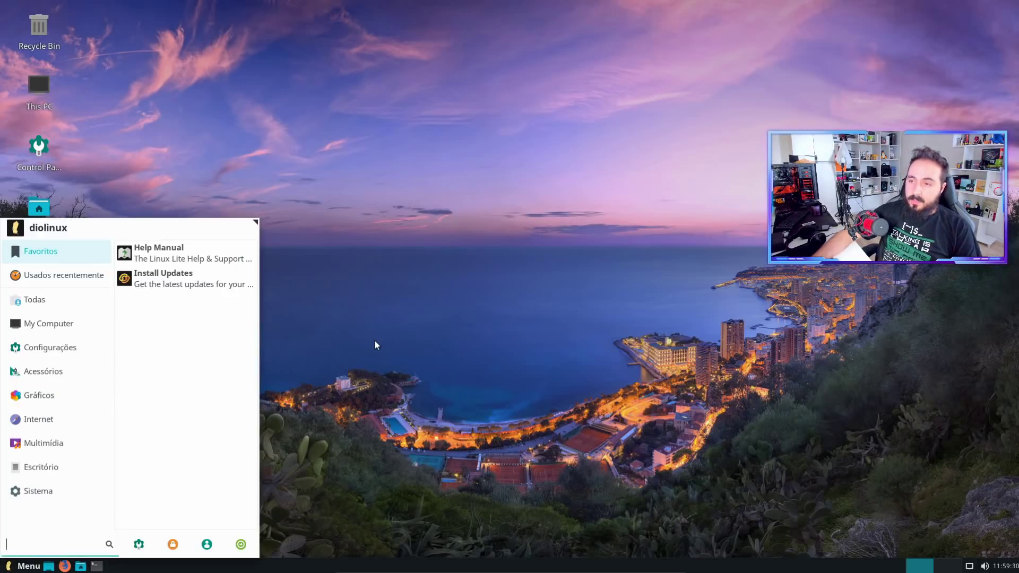
text(fire)
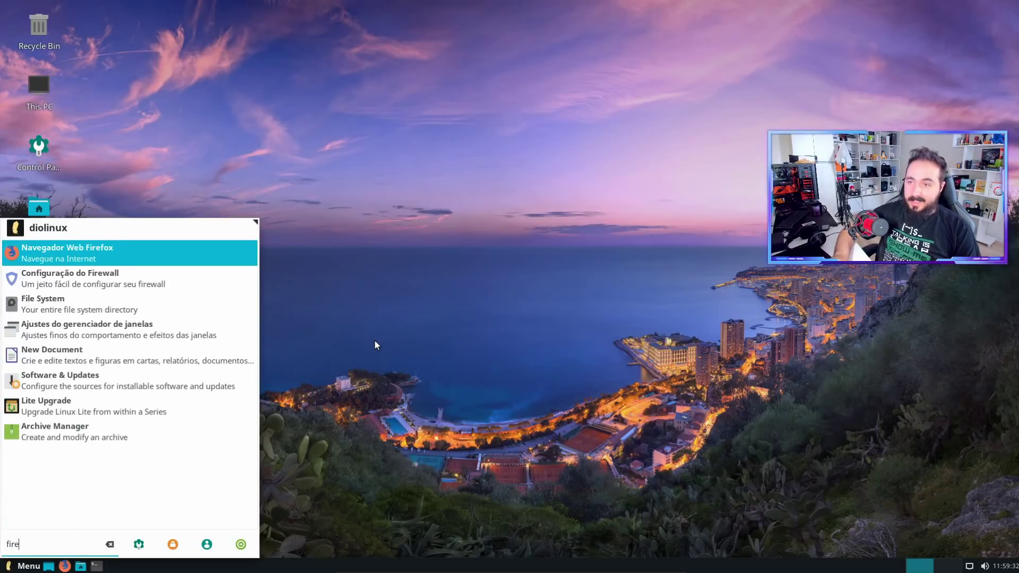
key(BackSpace)
key(BackSpace)
Step: Open the Backups tool from the Acessórios category and move its window closer to the desktop icons
click(74, 324)
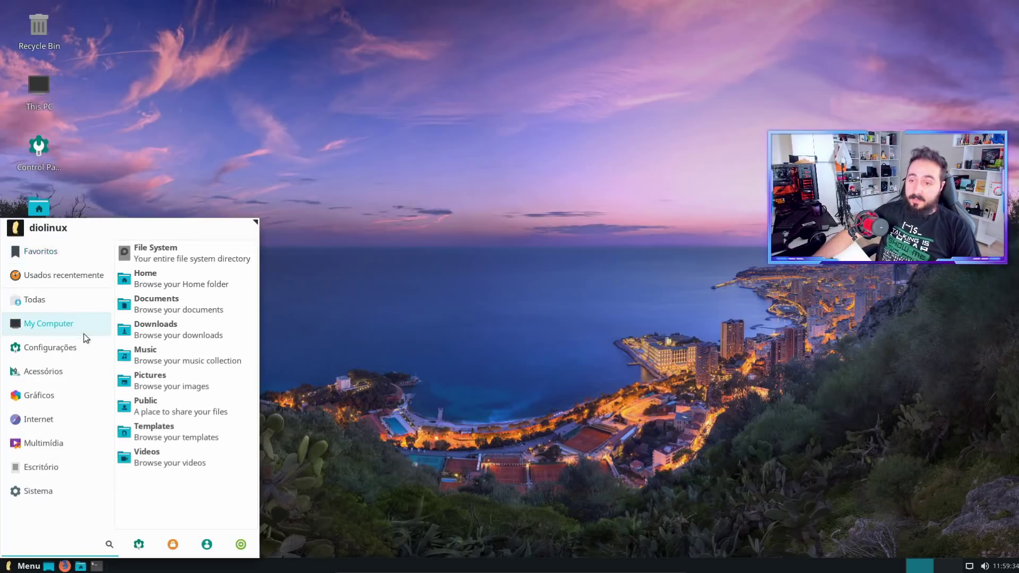
click(82, 352)
click(82, 366)
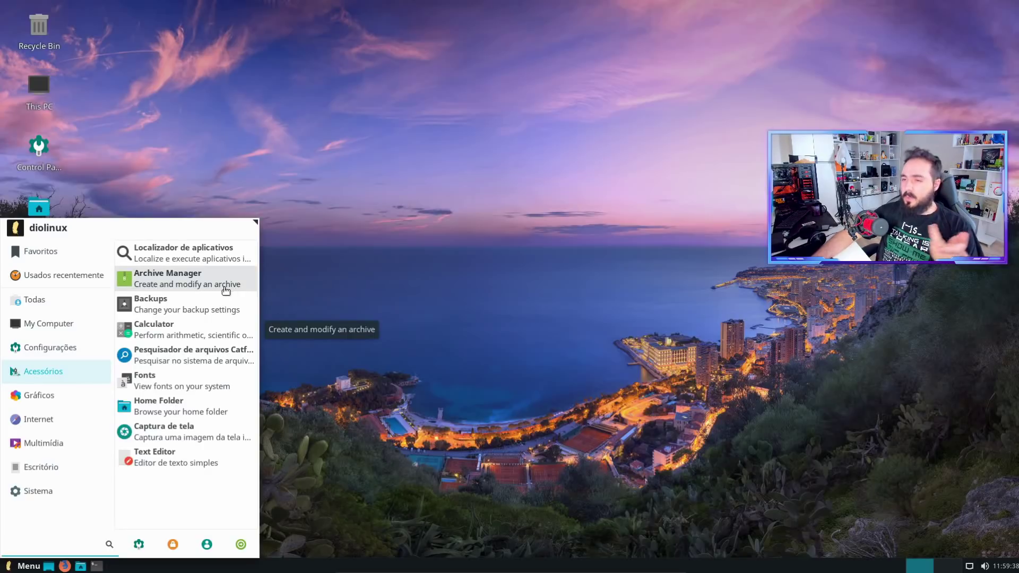
click(206, 311)
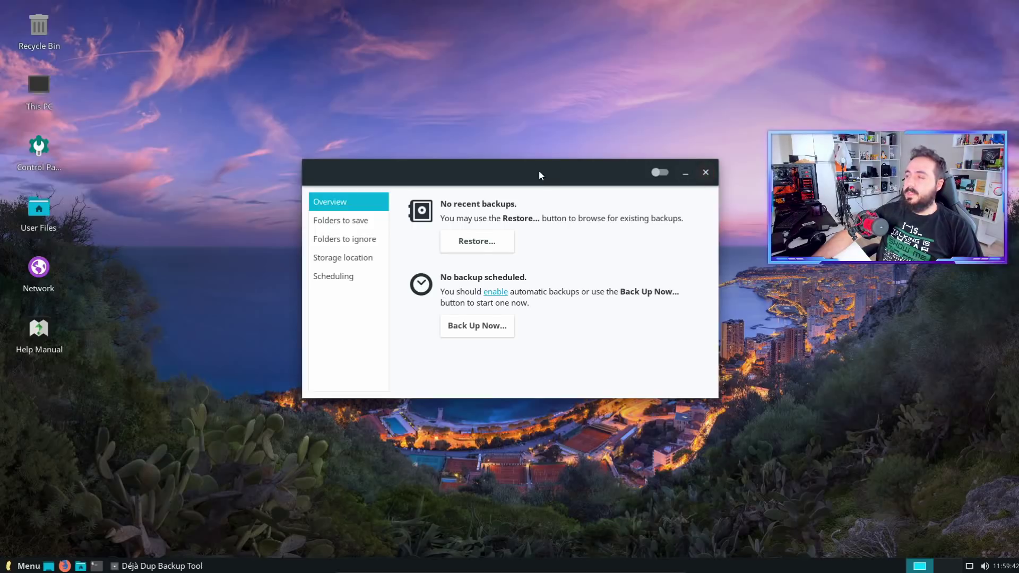
drag(539, 170, 371, 165)
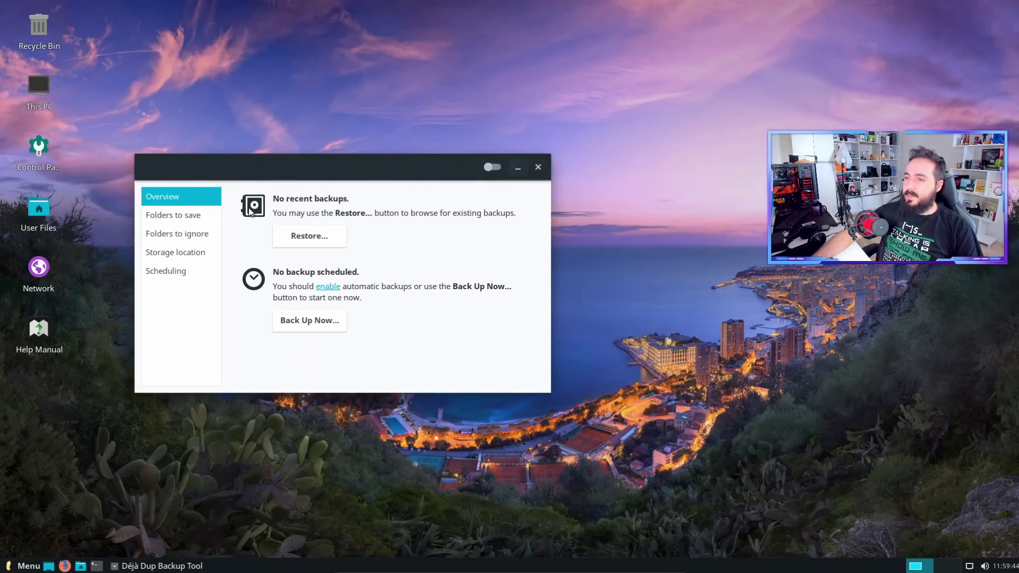
Step: Open User Files alongside the backup tool to compare their window styles, then close both windows
double_click(39, 209)
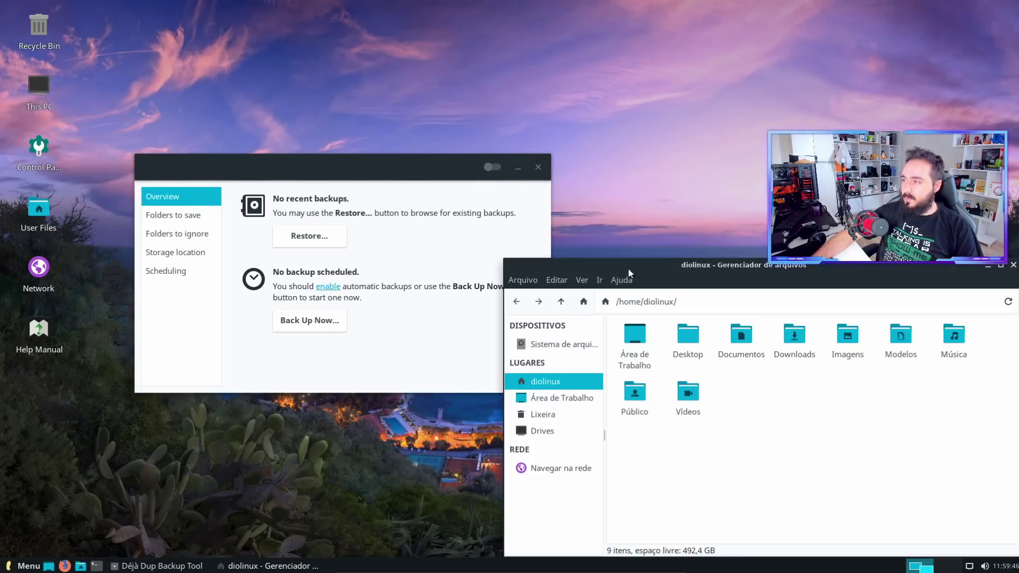
drag(629, 273, 184, 269)
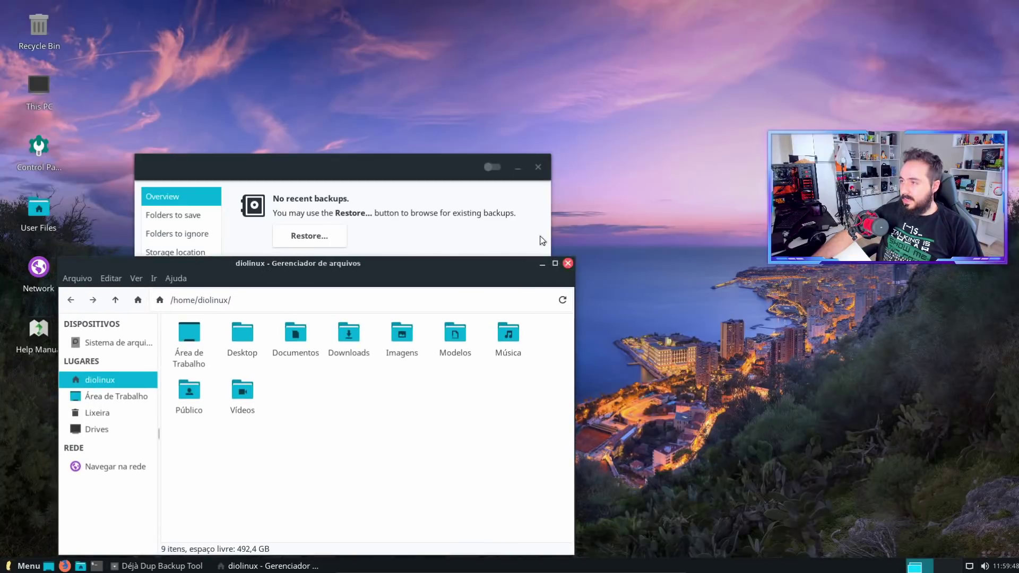
click(537, 166)
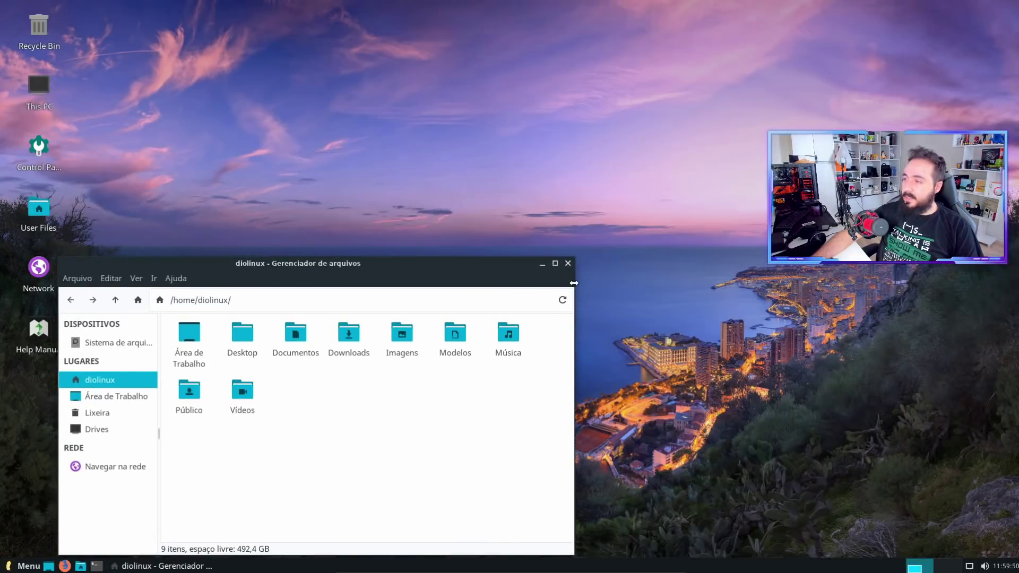
click(568, 264)
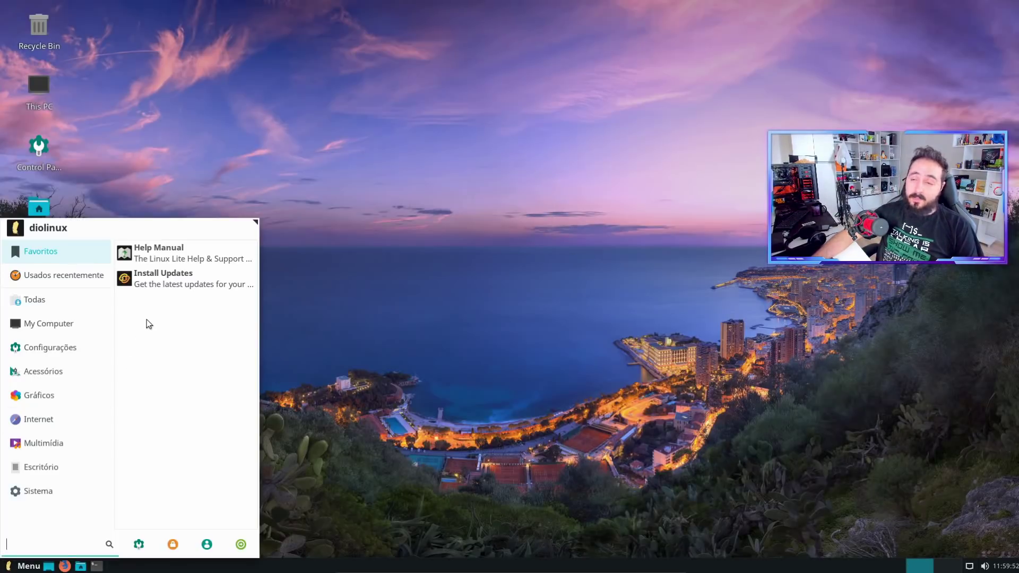
Step: Look through the Acessórios and Gráficos application categories, open the Scanner tool, move its window aside and close it
click(42, 372)
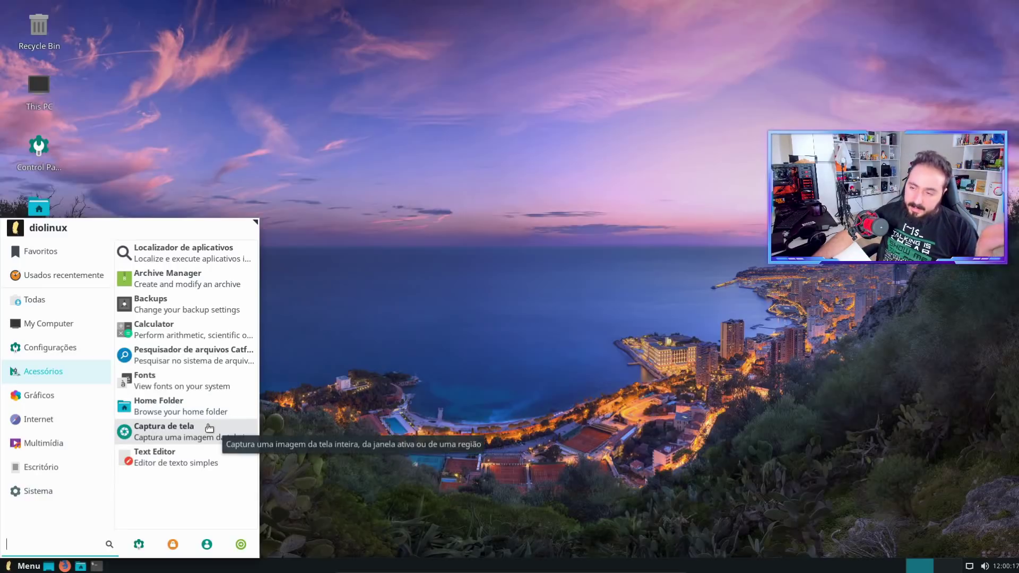
click(69, 393)
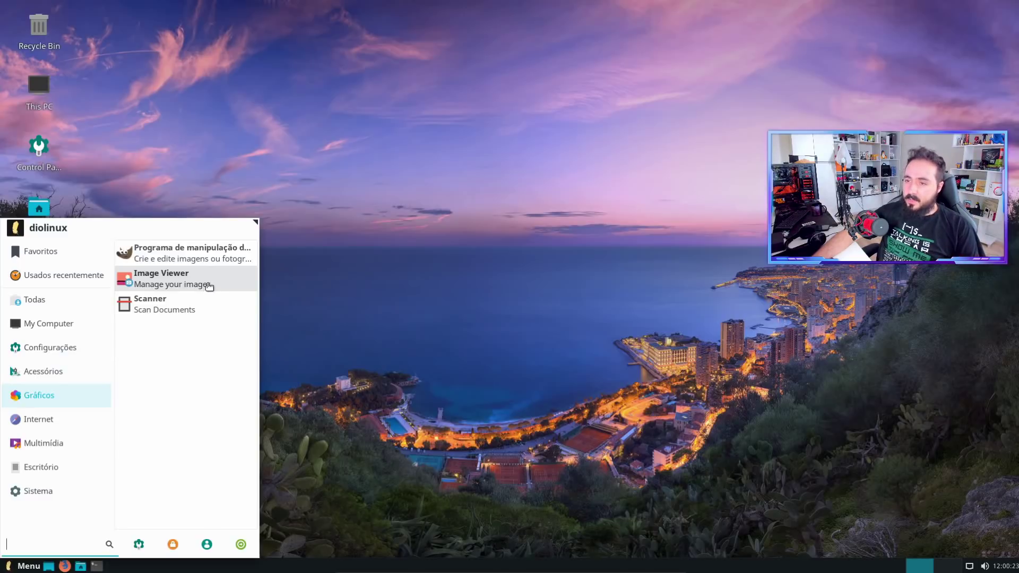
click(170, 311)
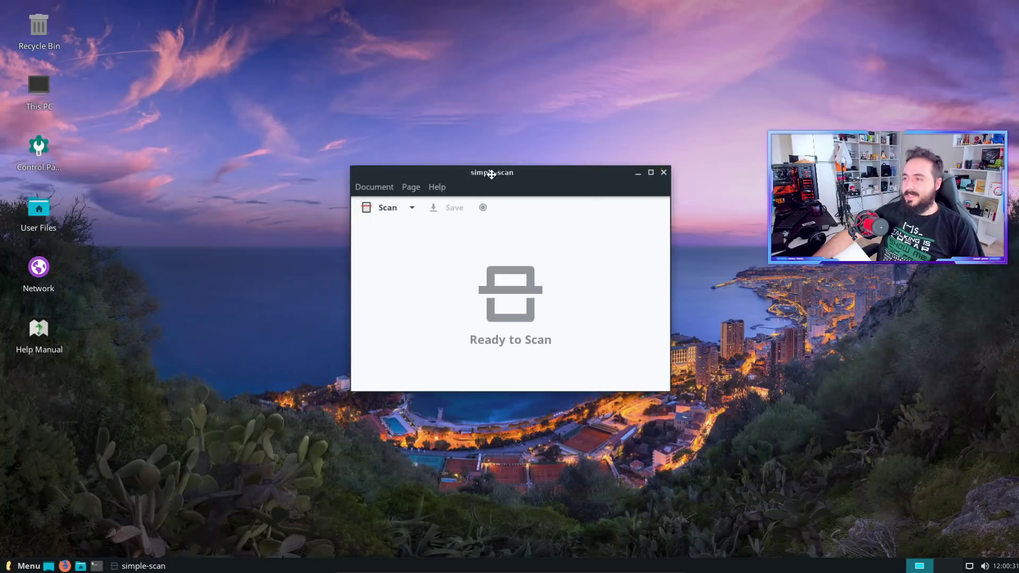
drag(491, 174, 309, 159)
click(482, 158)
Step: Examine the applications in the Gráficos, Internet, Escritório and Multimídia categories
click(26, 566)
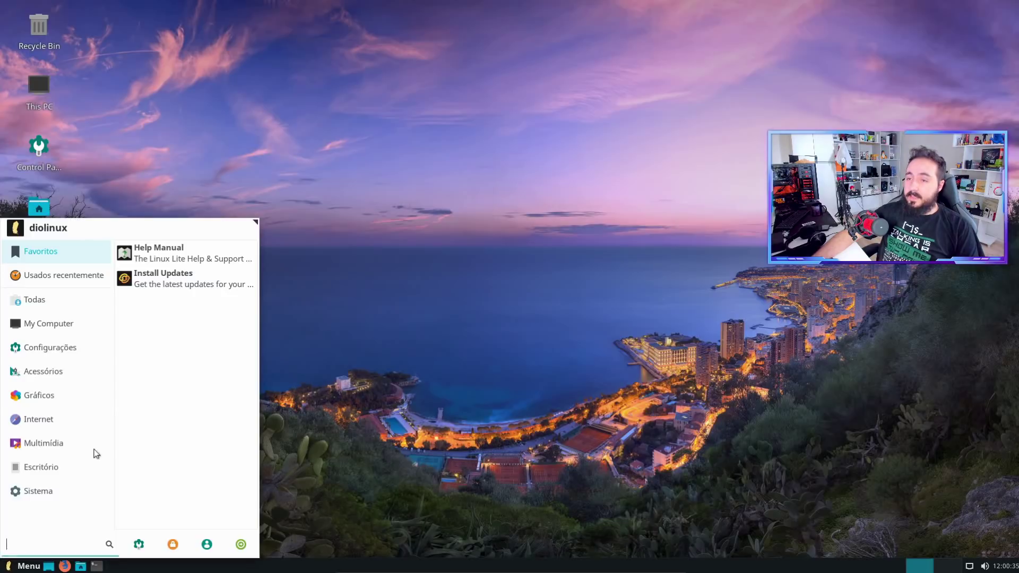
mouse_move(103, 386)
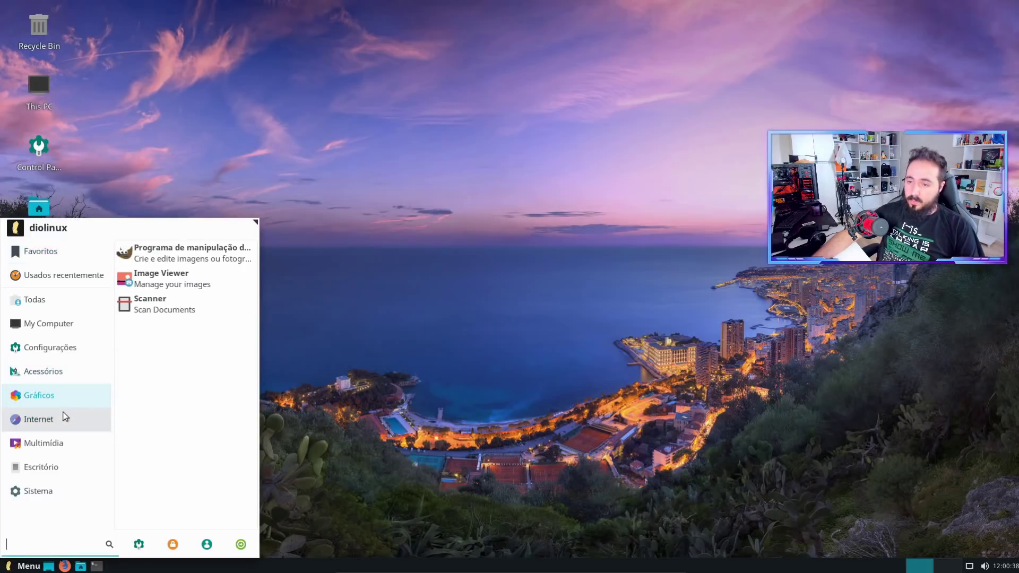
mouse_move(63, 415)
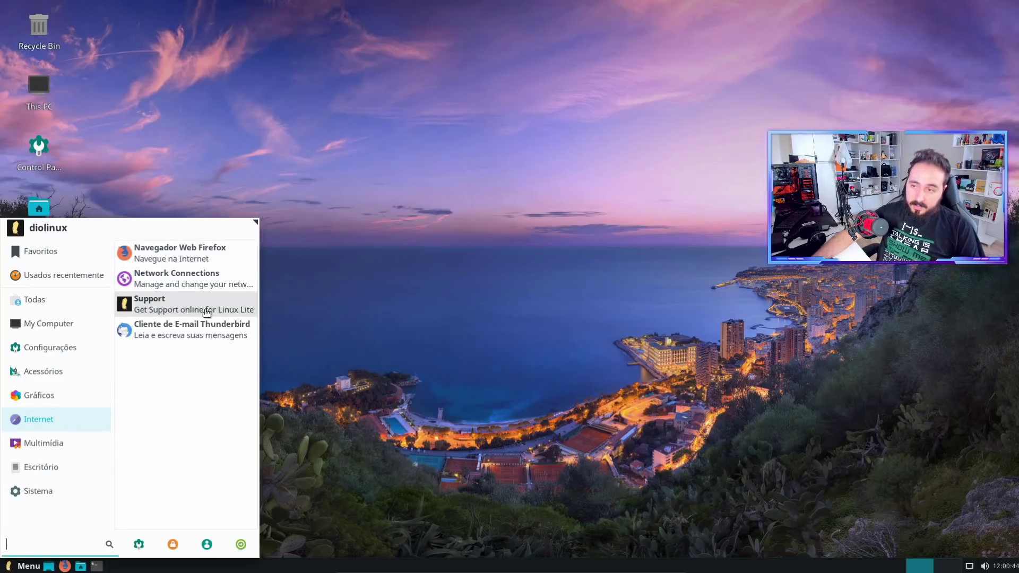
click(68, 464)
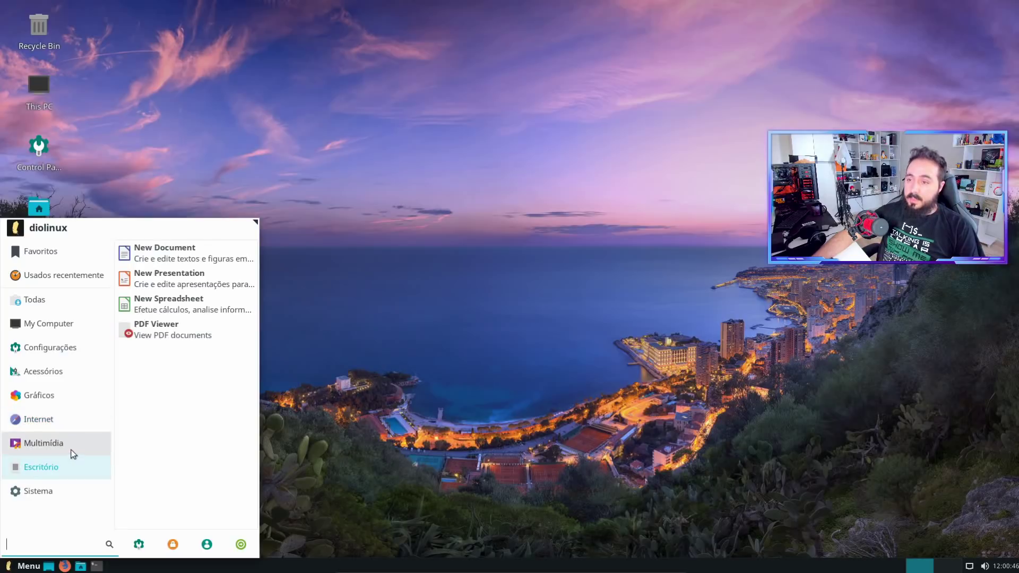
click(71, 449)
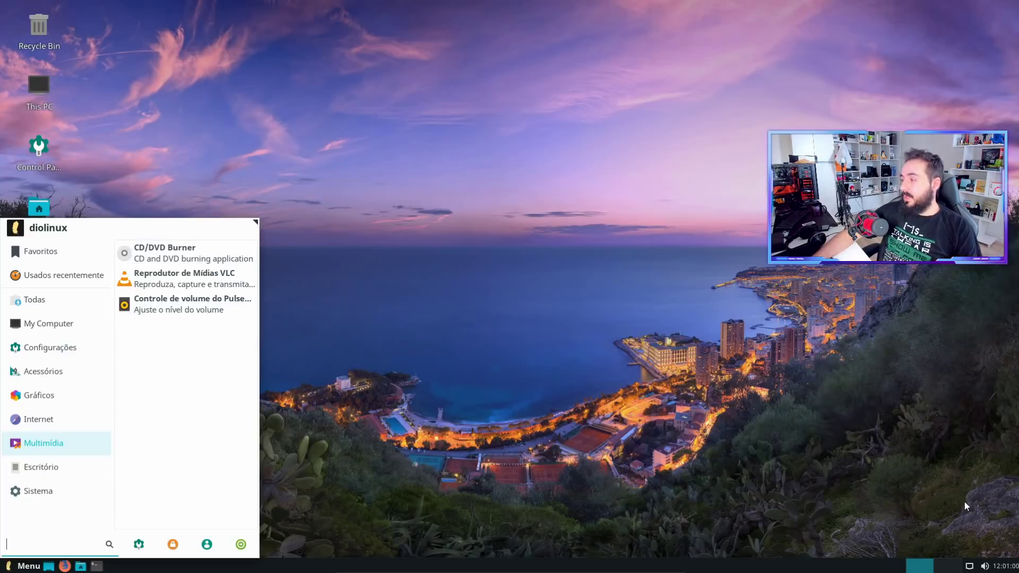
Step: Open the audio controls through the system tray's volume indicator, then close them
click(984, 565)
click(983, 565)
click(896, 546)
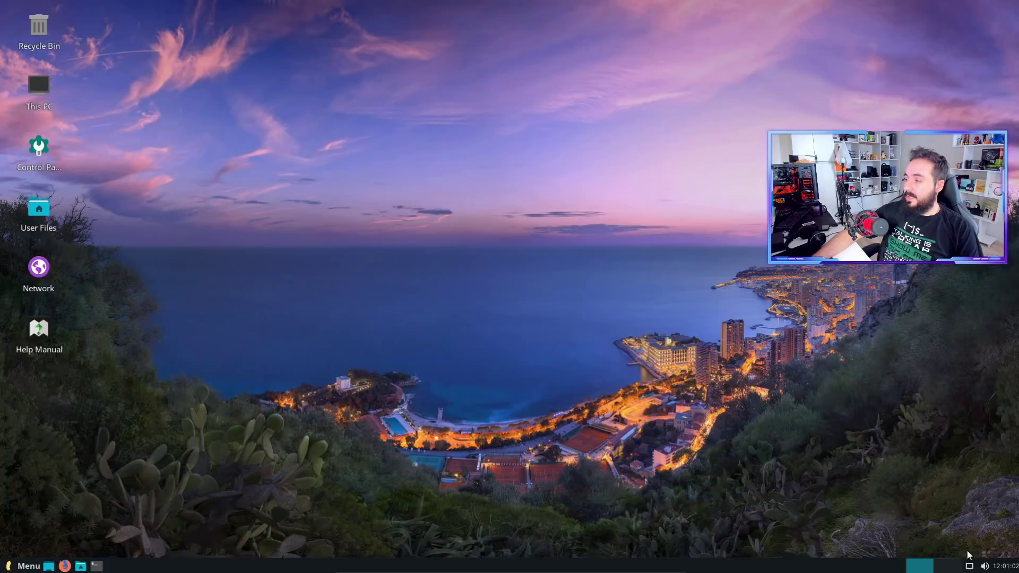
click(690, 167)
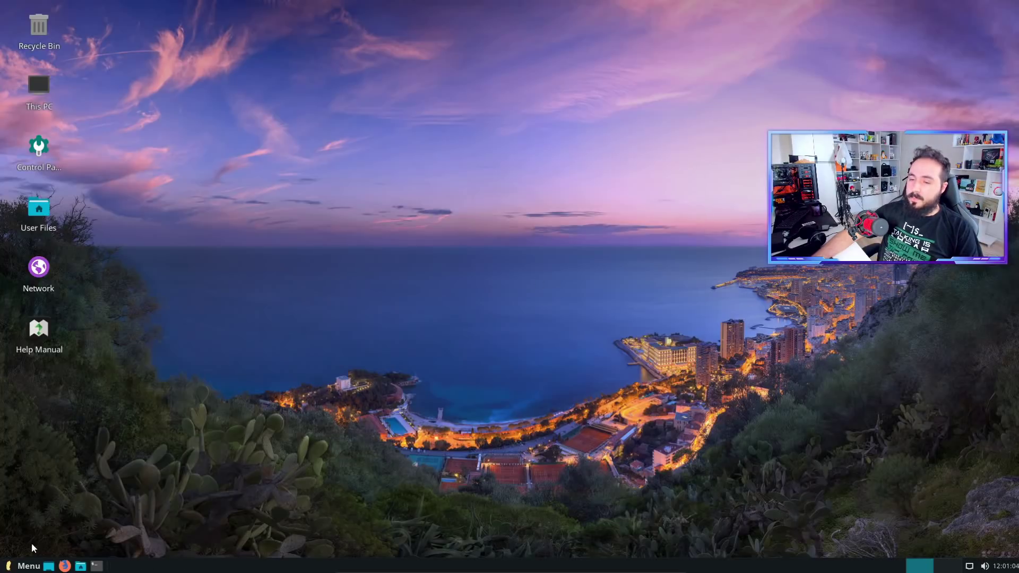
Step: Open a blank LibreOffice Writer document from the Escritório category, then close it
click(26, 566)
click(53, 472)
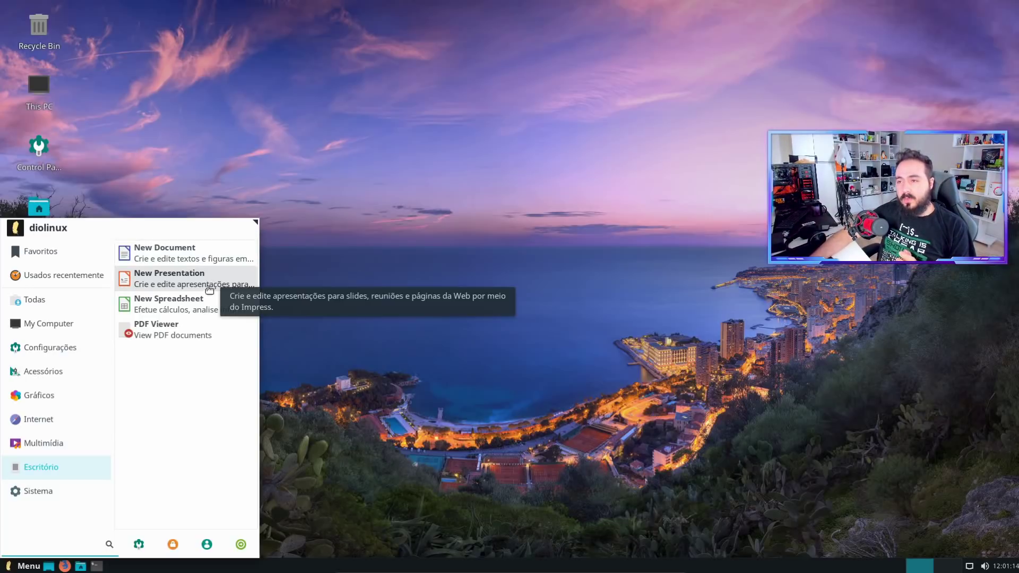
click(200, 259)
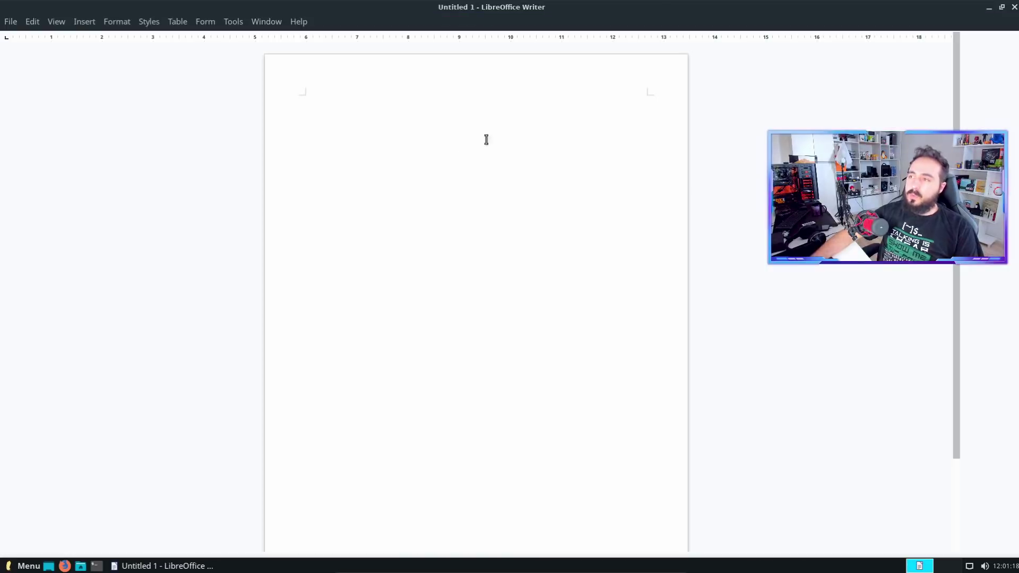
click(1015, 7)
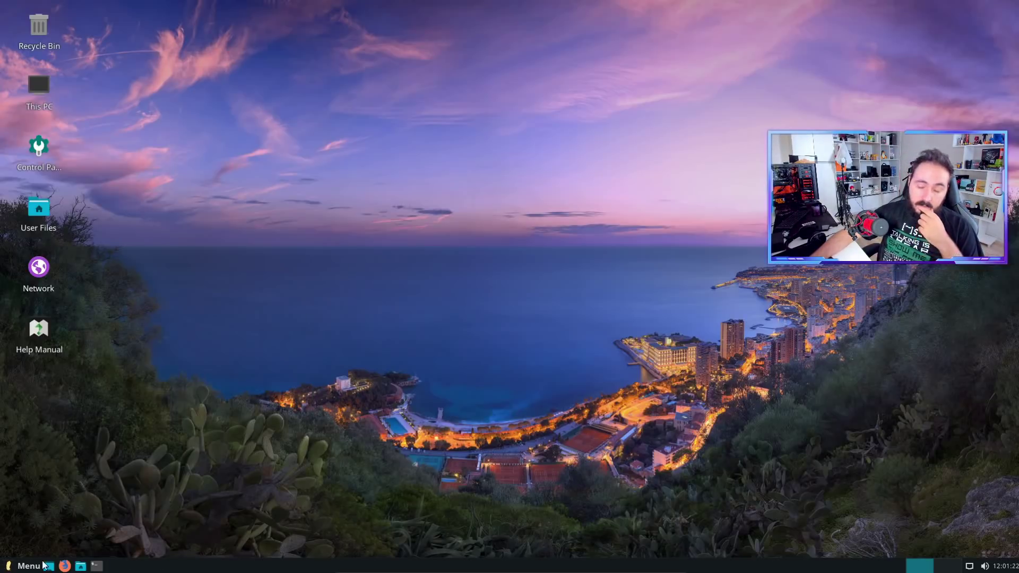
Step: Open Install/Remove Software from the Sistema category, authenticating with the account password, then close the package manager
click(31, 568)
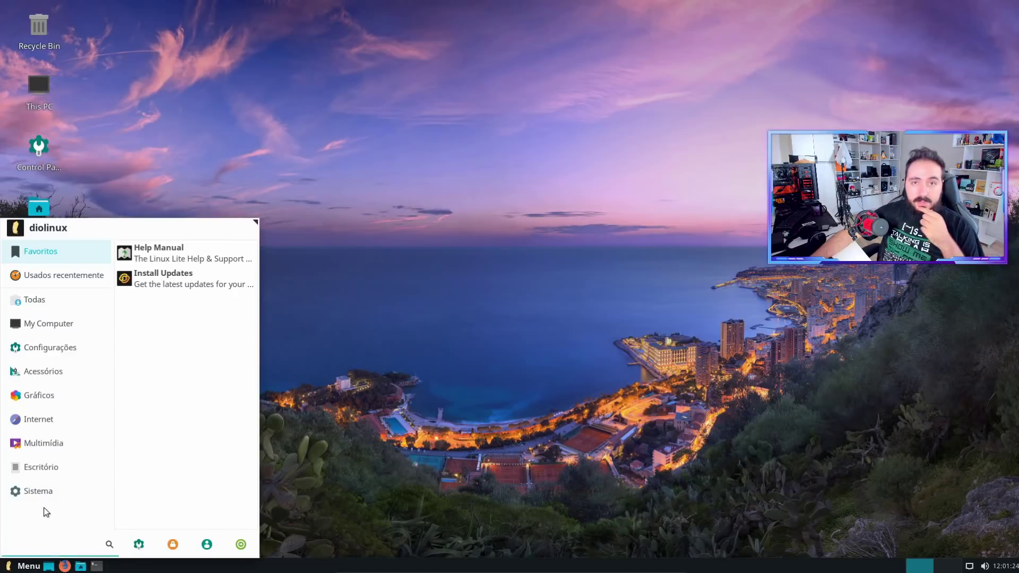
click(52, 474)
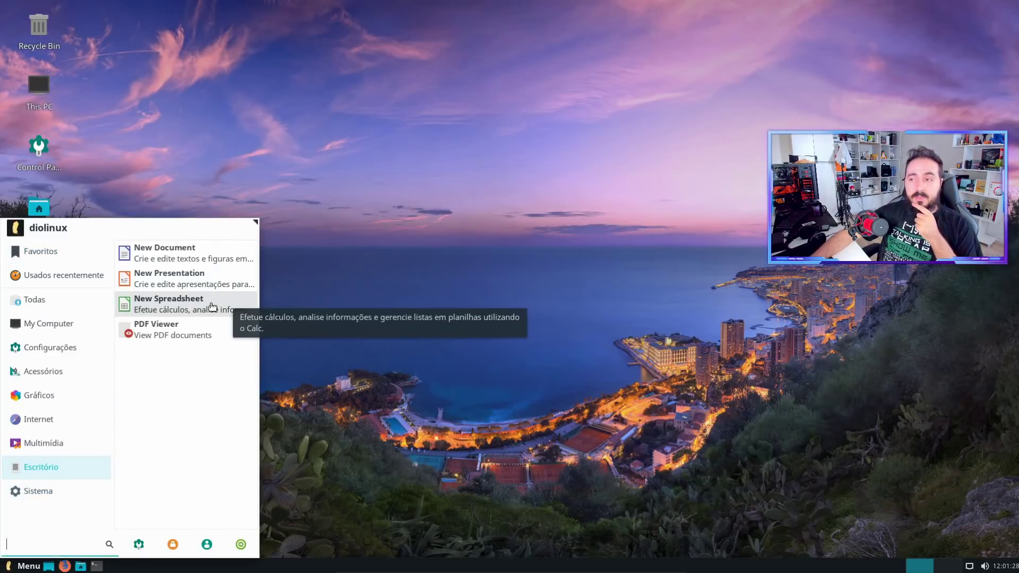
click(36, 489)
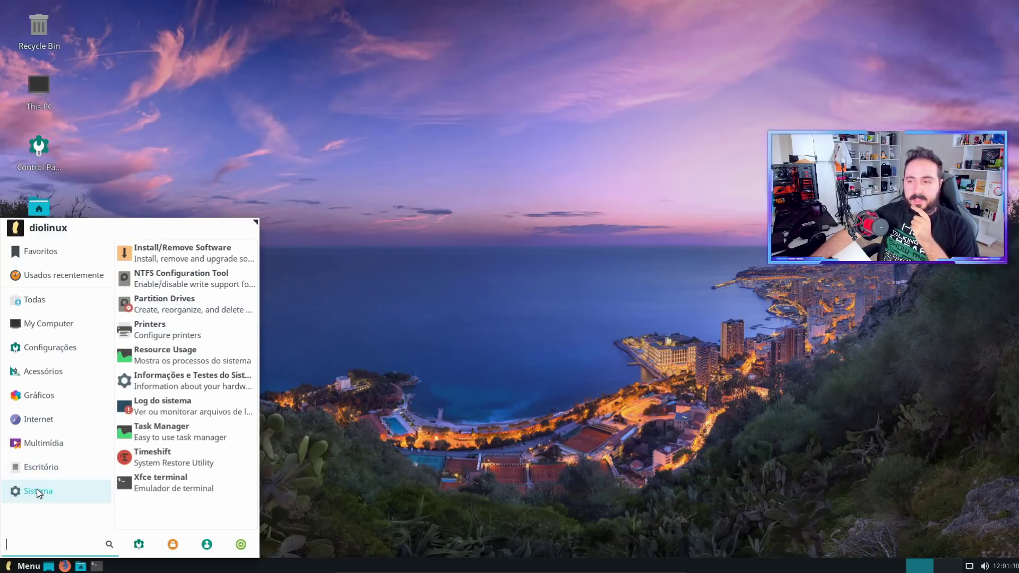
click(228, 261)
text(***)
key(Return)
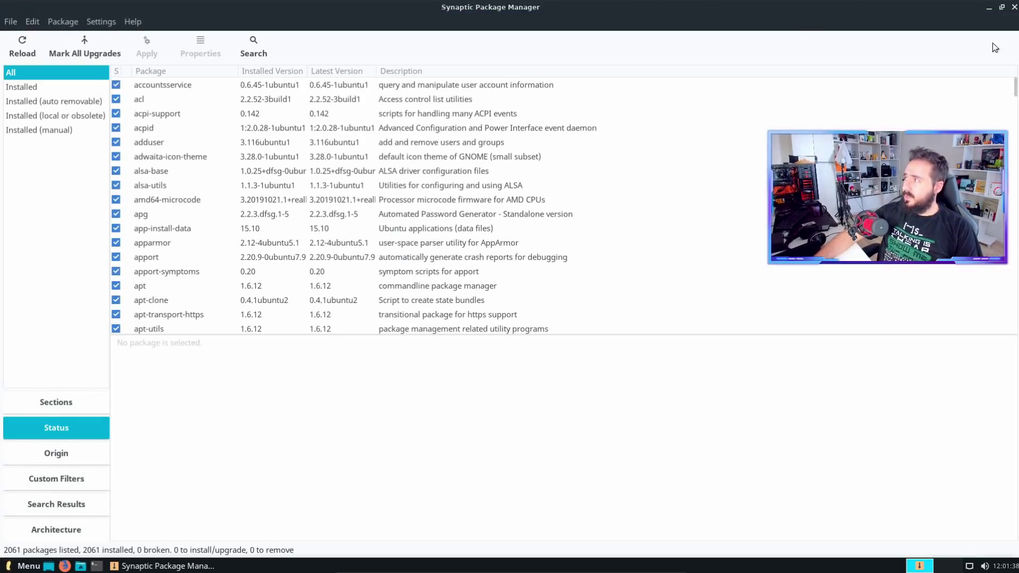
click(1013, 7)
Step: Open the NTFS Configuration Tool from the Sistema category, authenticating with the account password, then close it
click(18, 564)
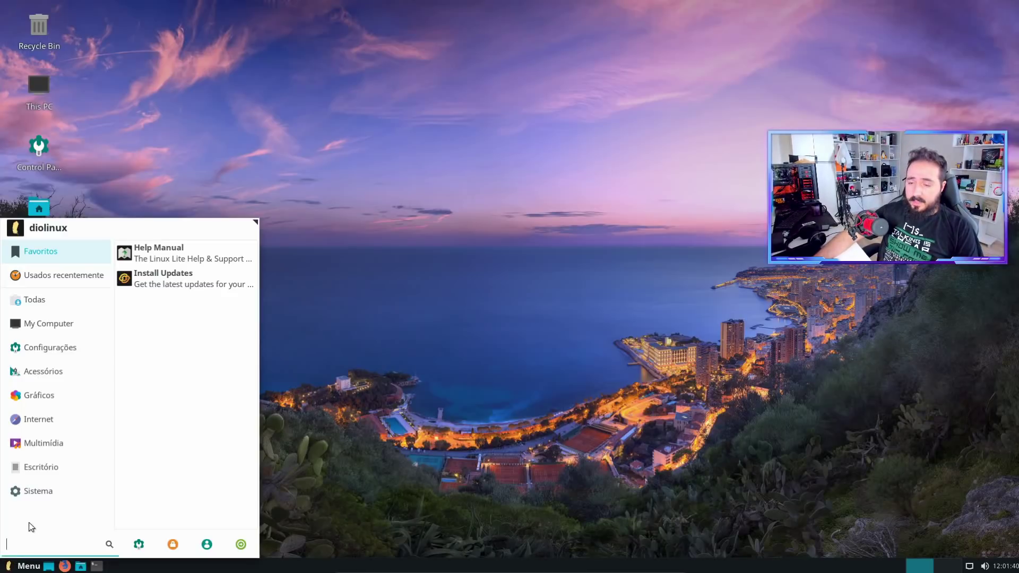
mouse_move(35, 503)
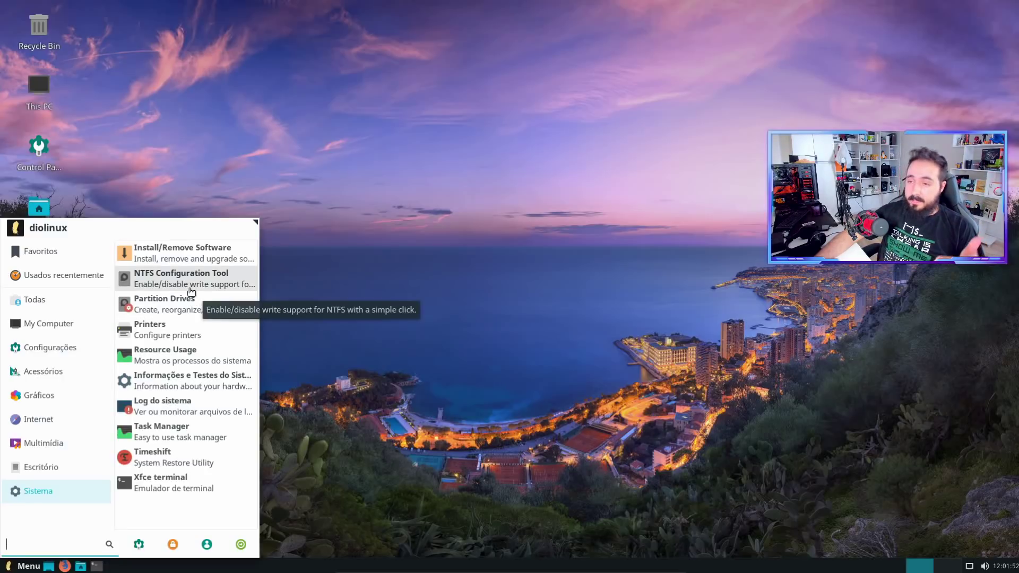
click(239, 280)
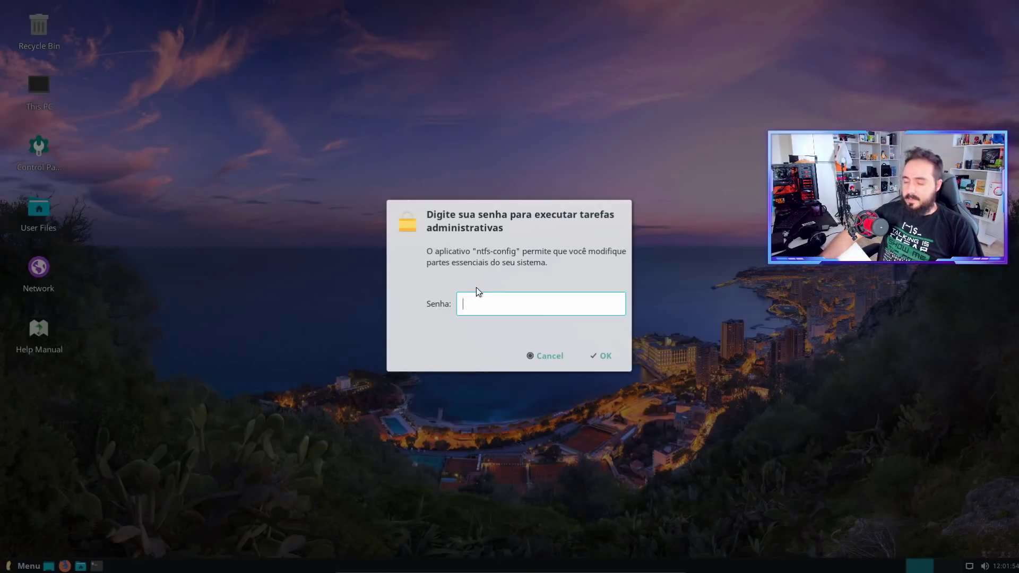
text(•••)
key(Return)
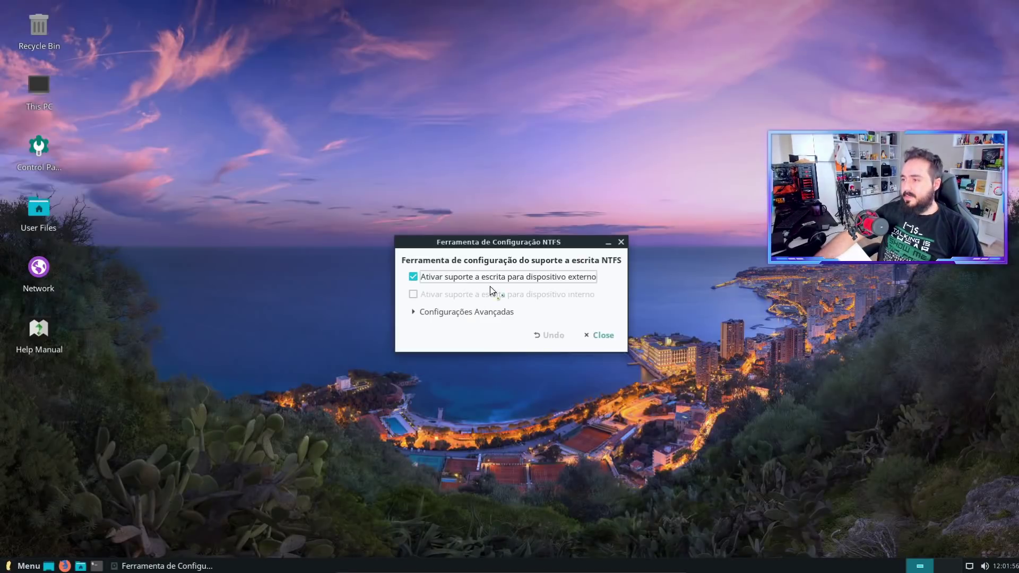
click(622, 243)
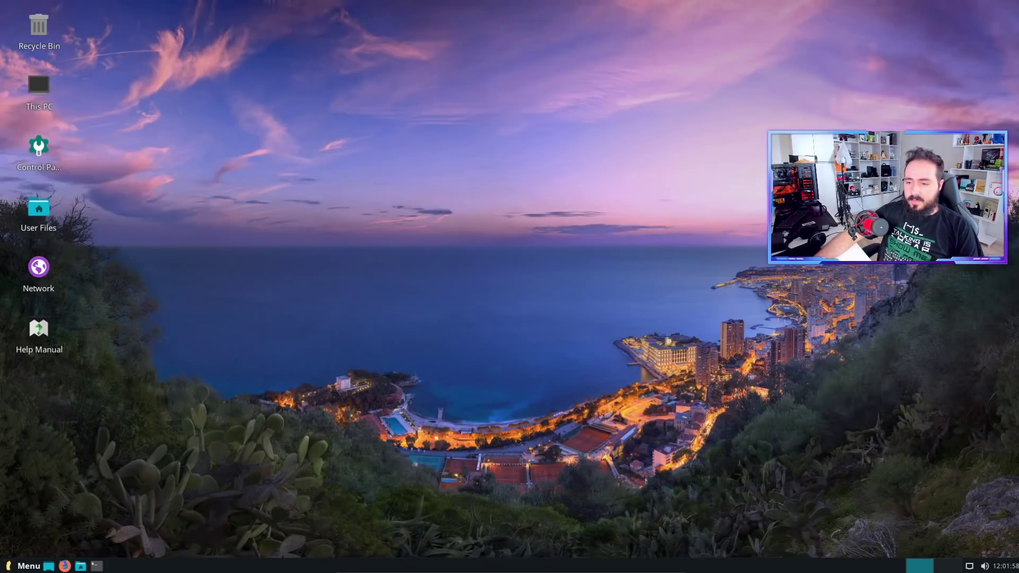
Step: Open the Task Manager from the Sistema category to check processor and memory use
key(super)
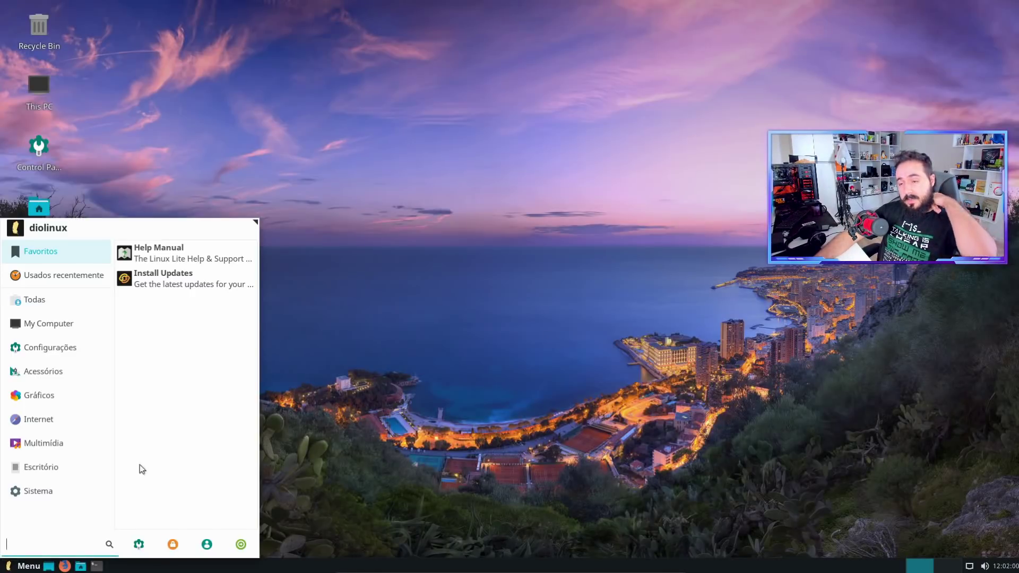
click(48, 494)
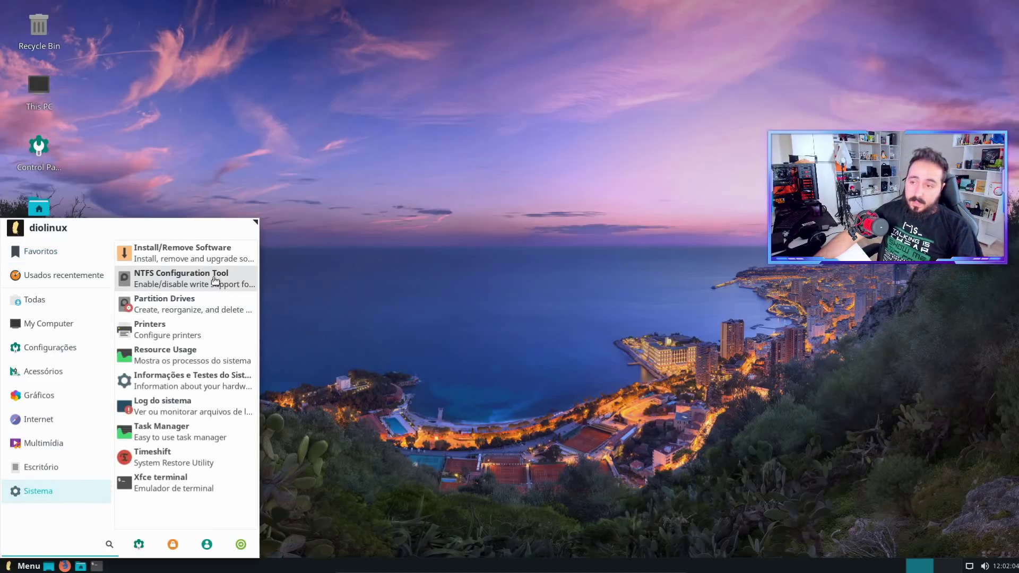
click(206, 444)
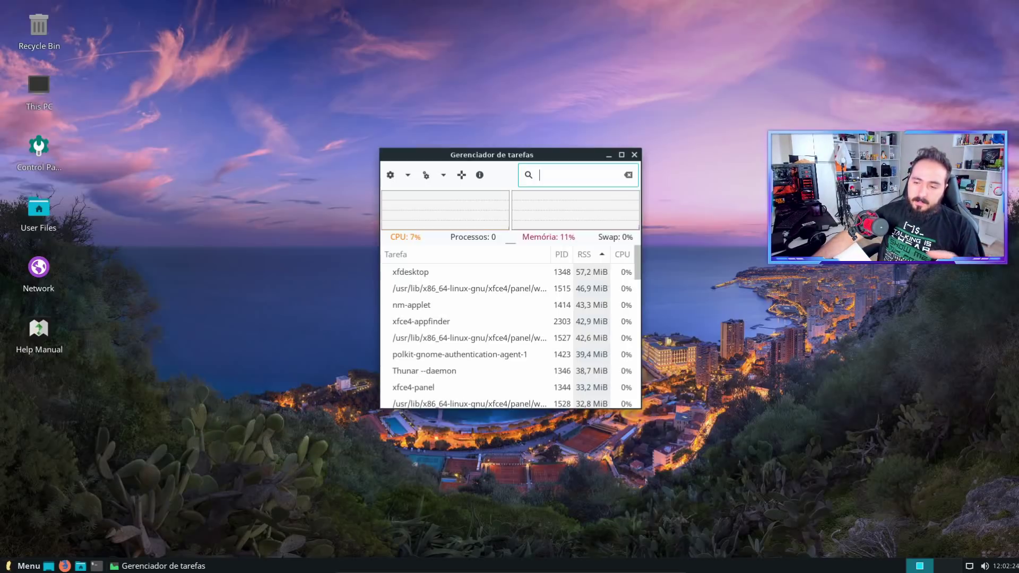
Step: Open Resource Usage, place it beside the Task Manager to compare memory readings, then close the monitoring windows
click(27, 568)
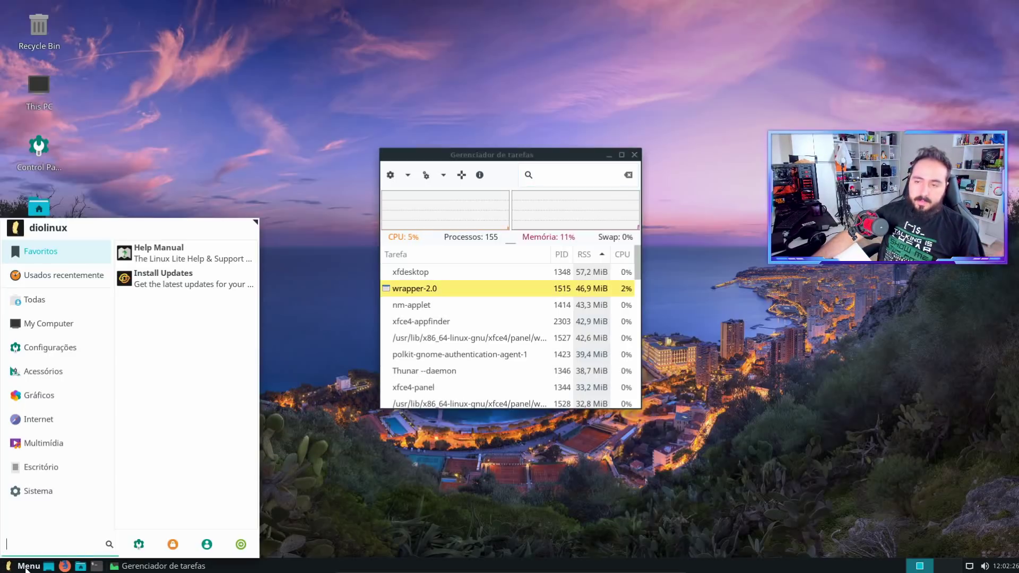
click(43, 490)
click(182, 364)
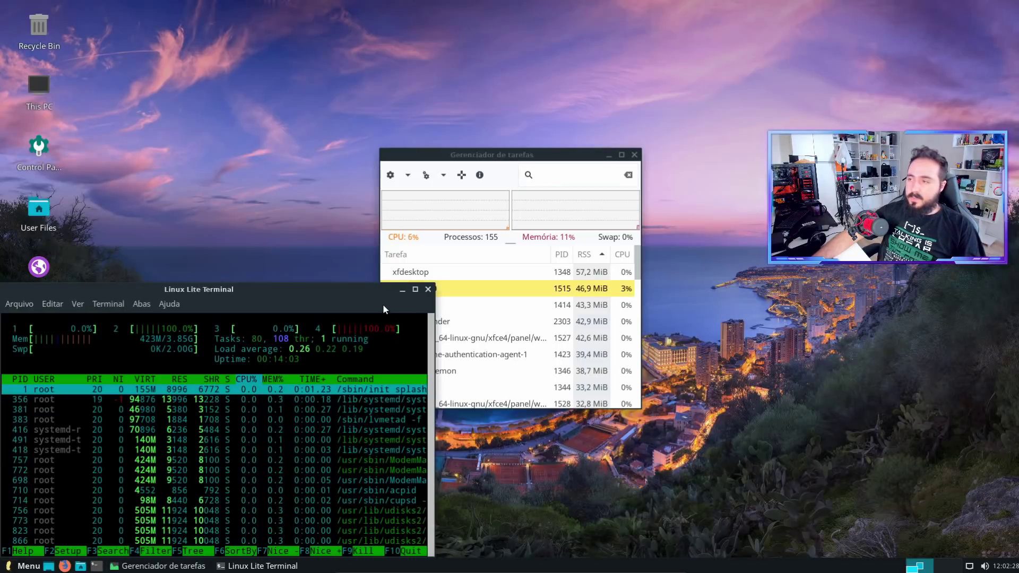
drag(319, 295, 853, 124)
drag(469, 155, 213, 126)
drag(711, 121, 611, 120)
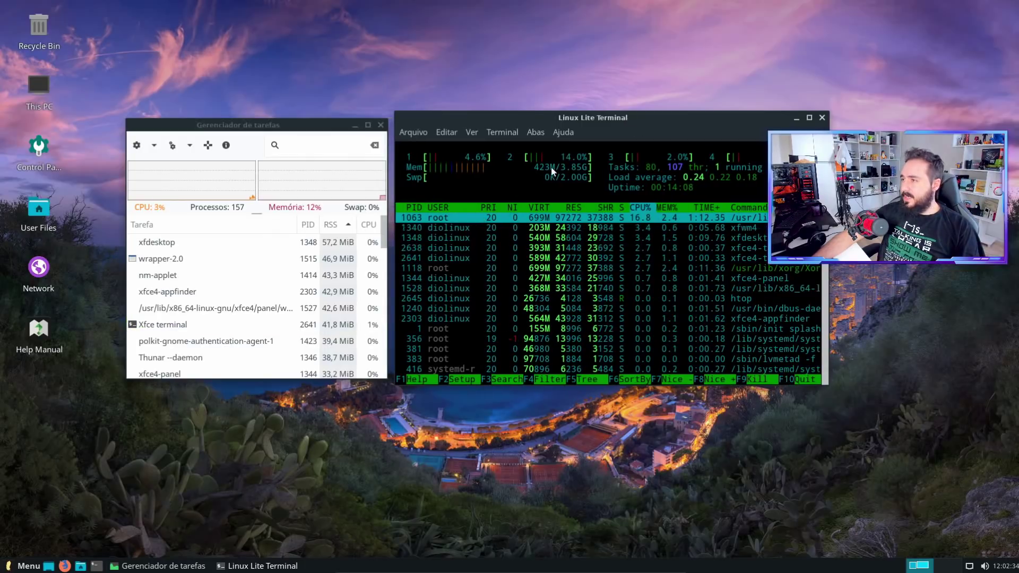
click(332, 144)
click(380, 125)
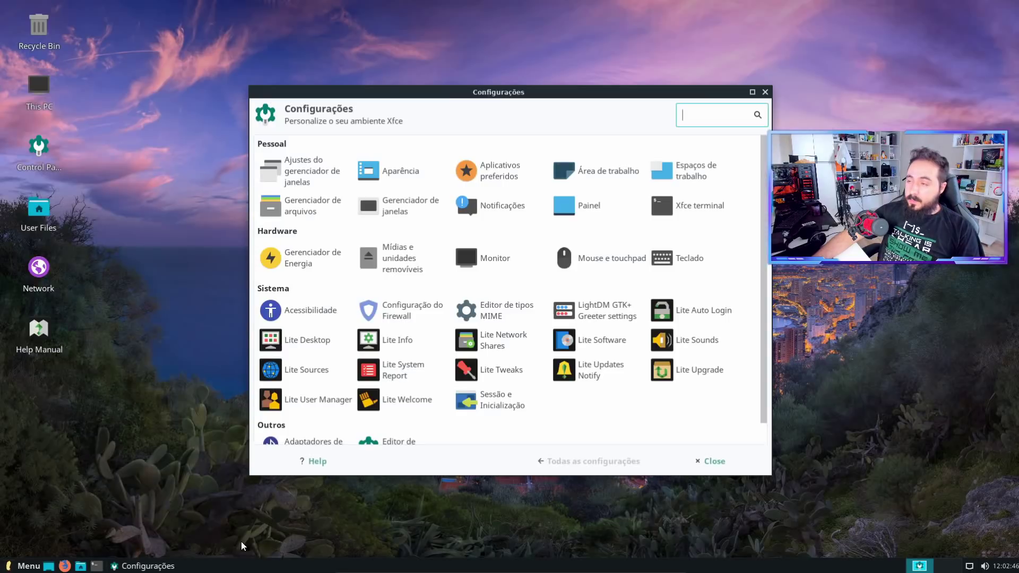
Step: Open Lite Auto Login from the Sistema section of Configurações and arrange both windows side by side
scroll(440, 284, down, 1)
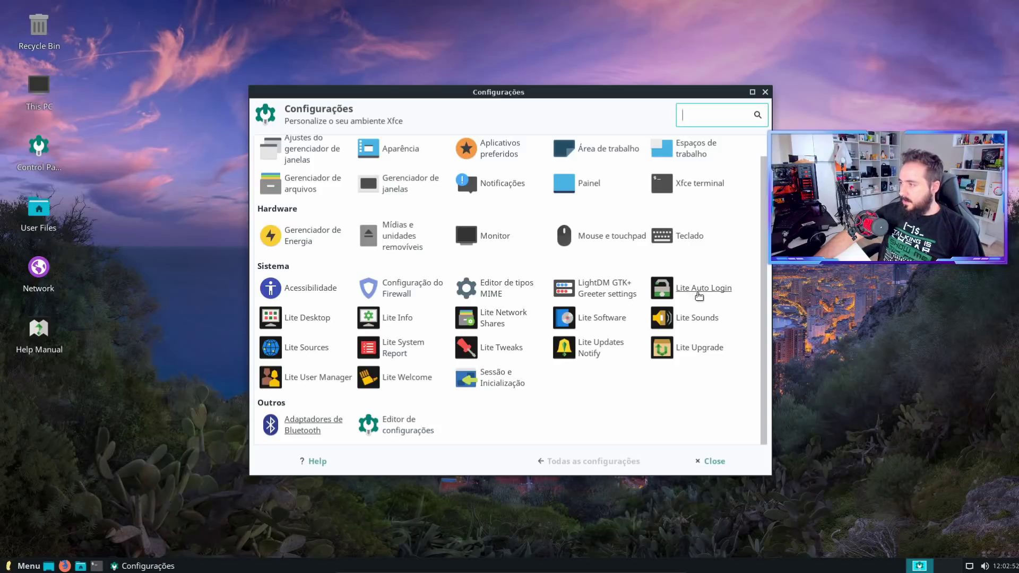
click(700, 292)
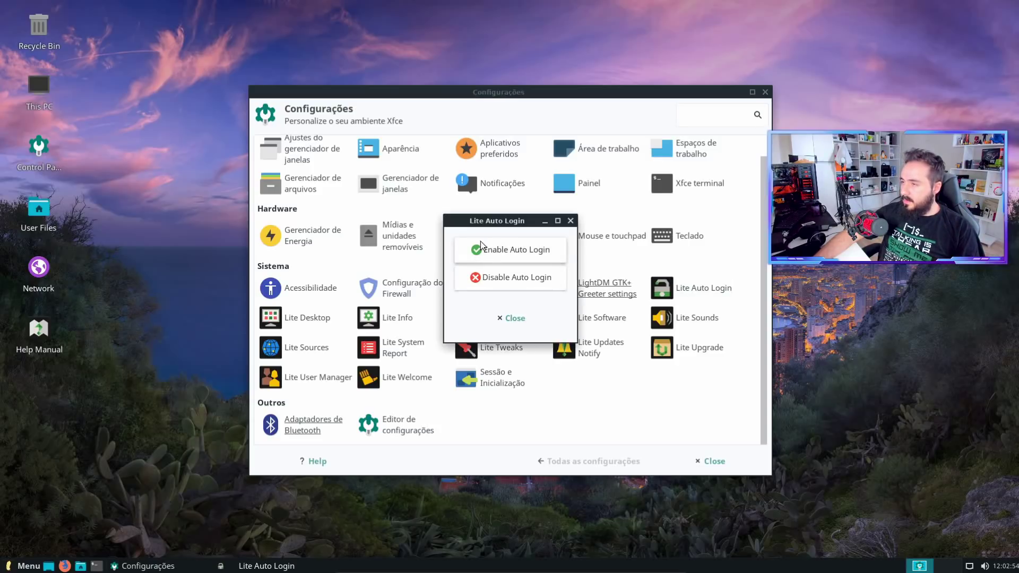
drag(502, 221, 185, 201)
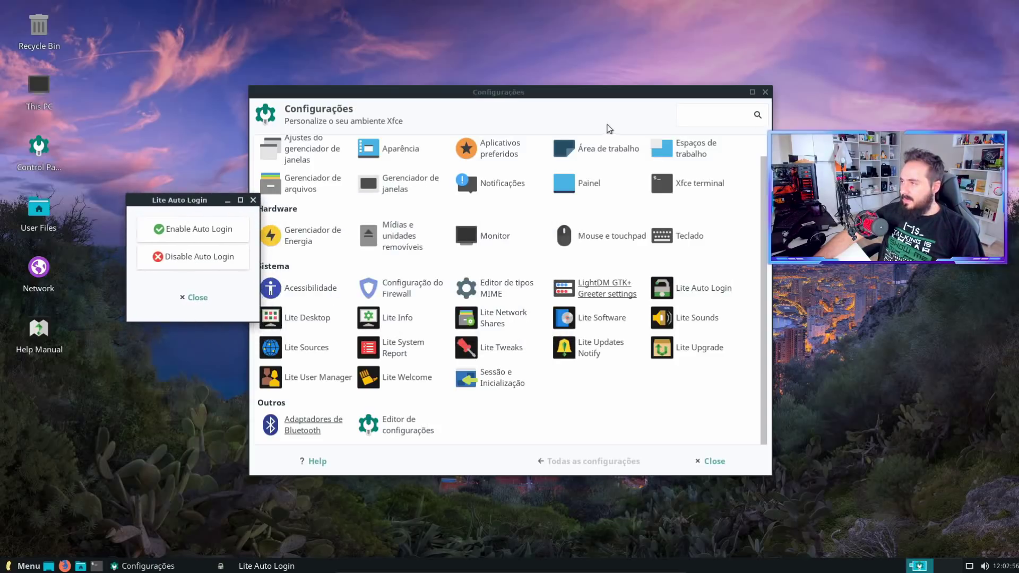
drag(567, 97, 595, 69)
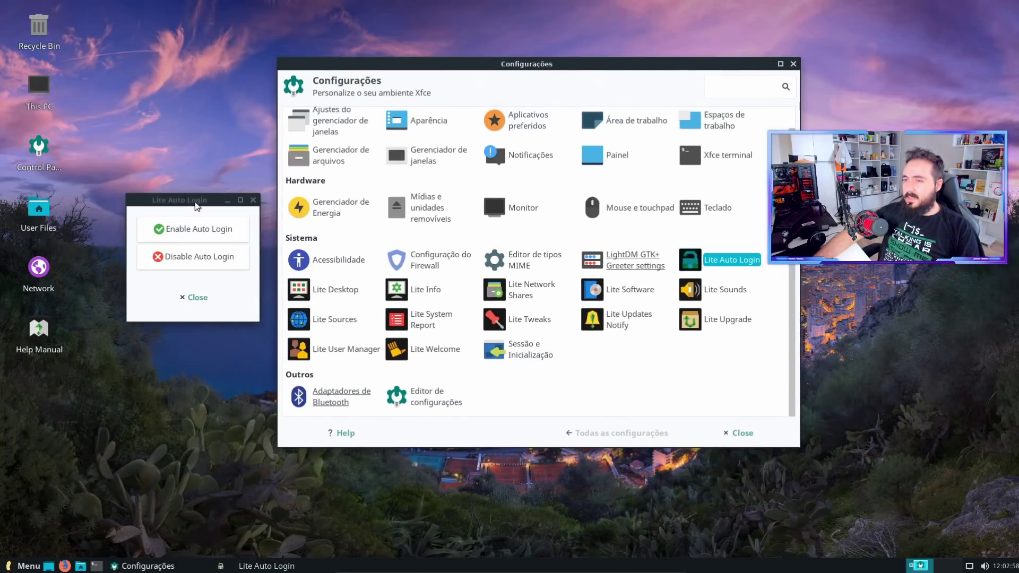
drag(197, 206, 208, 189)
Step: Request enabling automatic login and authenticate with the account password
click(210, 212)
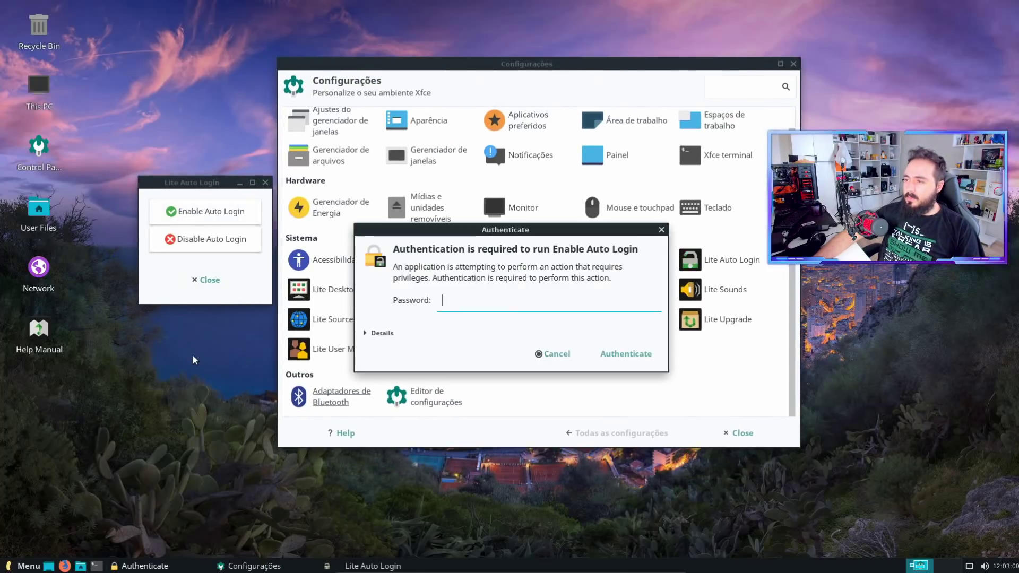
text(••••)
key(Return)
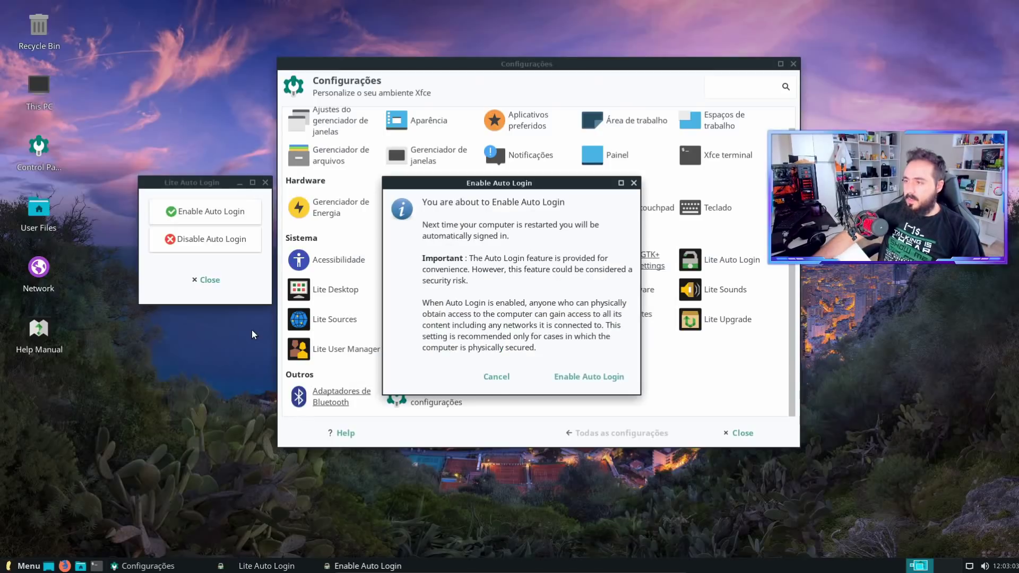
Step: Confirm enabling automatic login and dismiss the confirmation dialog
click(588, 379)
click(568, 311)
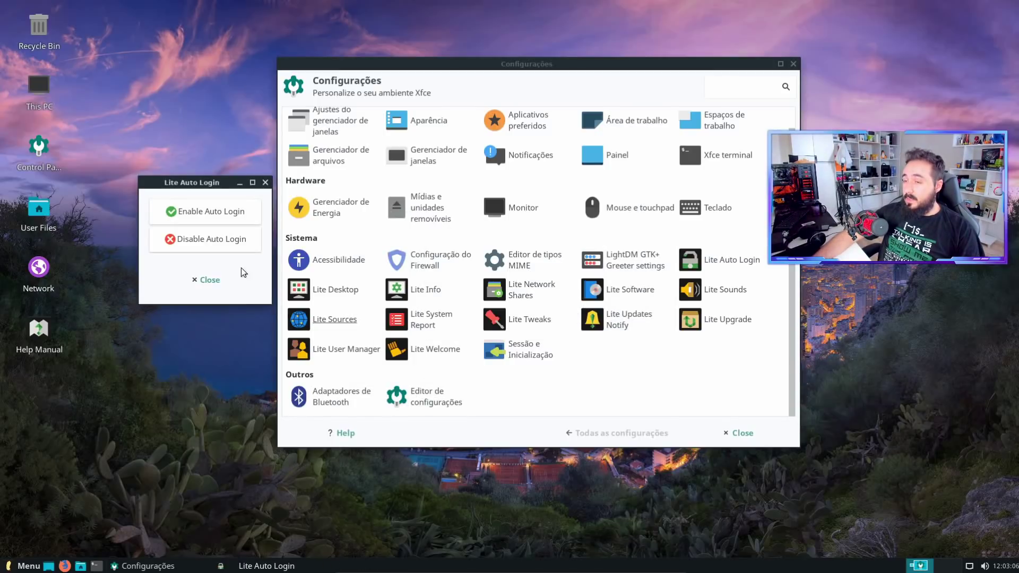
Step: Disable automatic login in Lite Auto Login, authenticating with the account password, and close the tool
drag(228, 188, 236, 205)
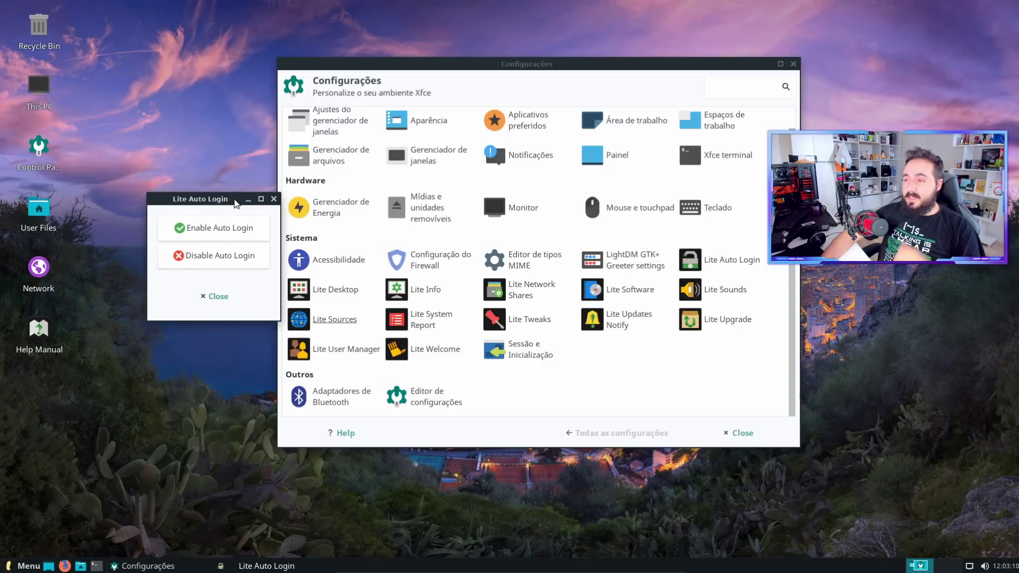
click(240, 256)
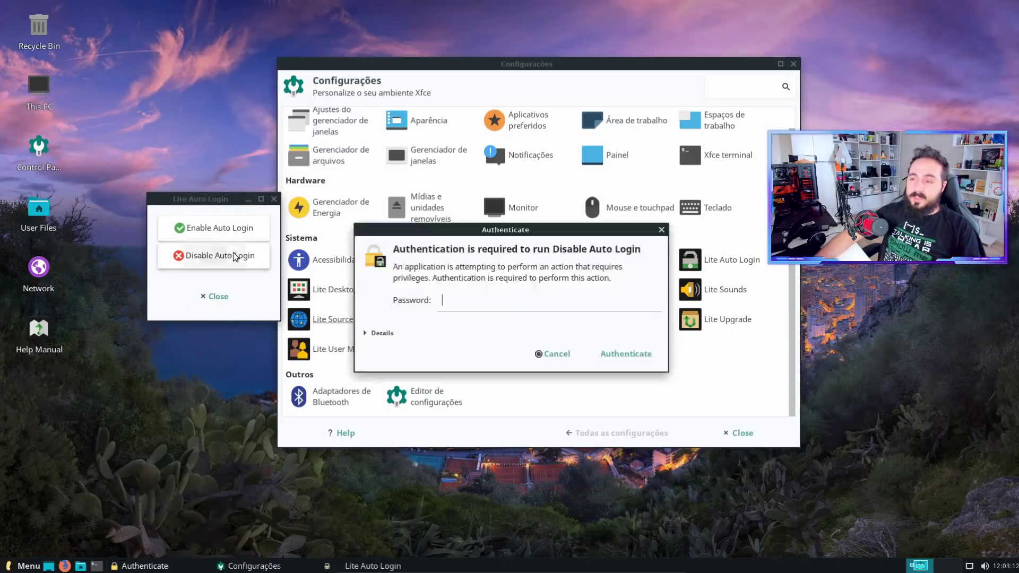
text(••••)
key(Return)
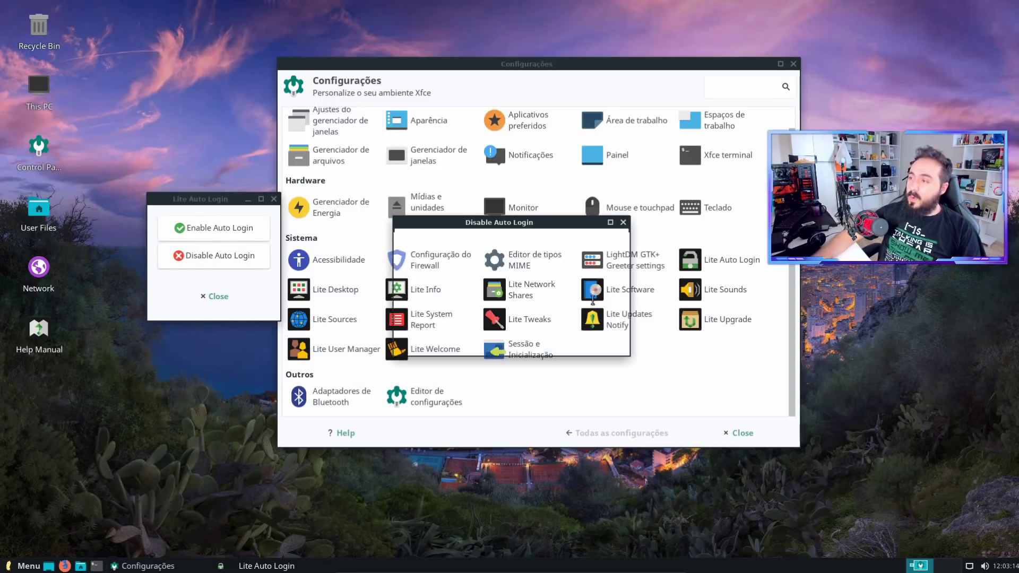
click(578, 338)
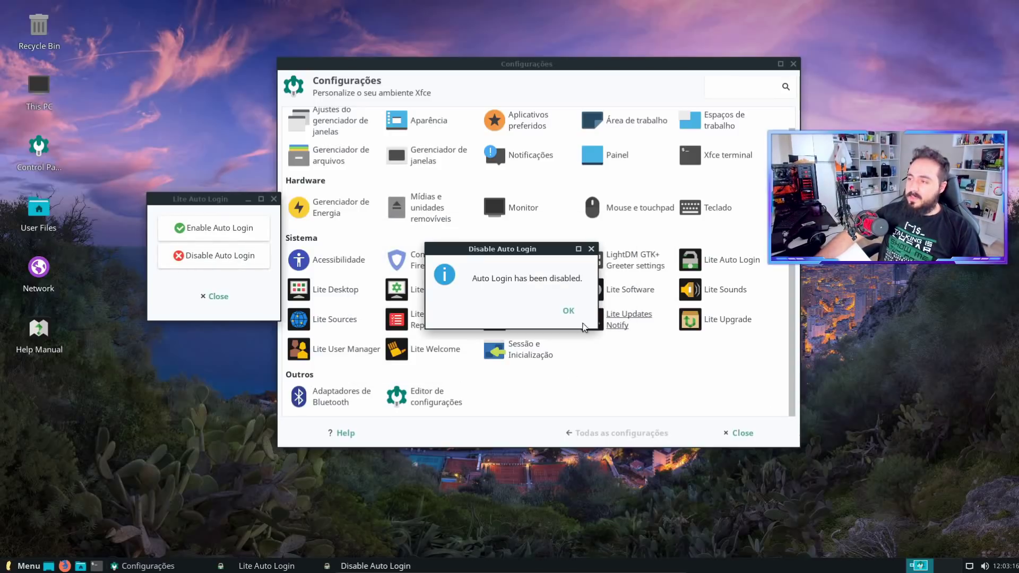
click(567, 312)
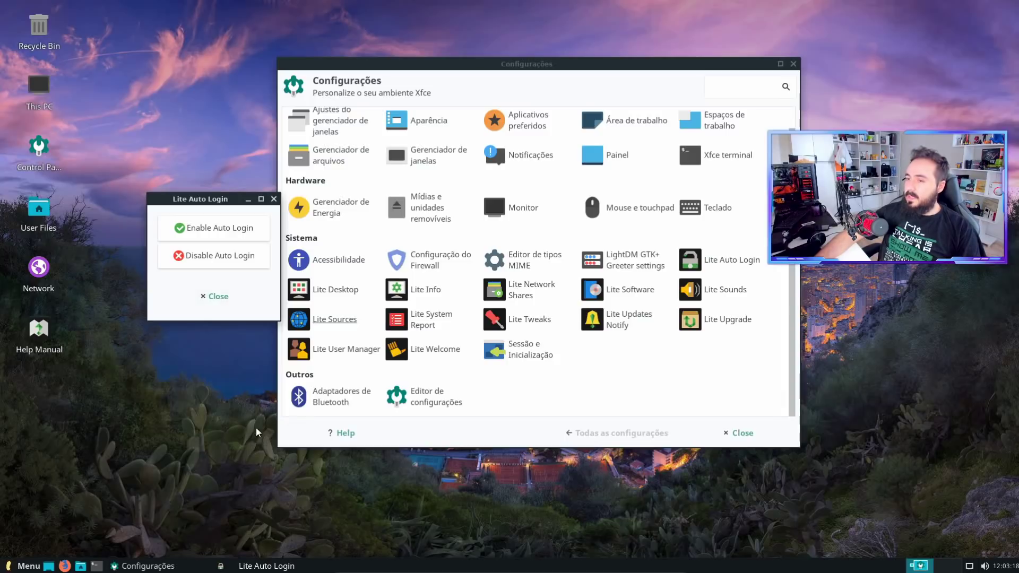
click(212, 303)
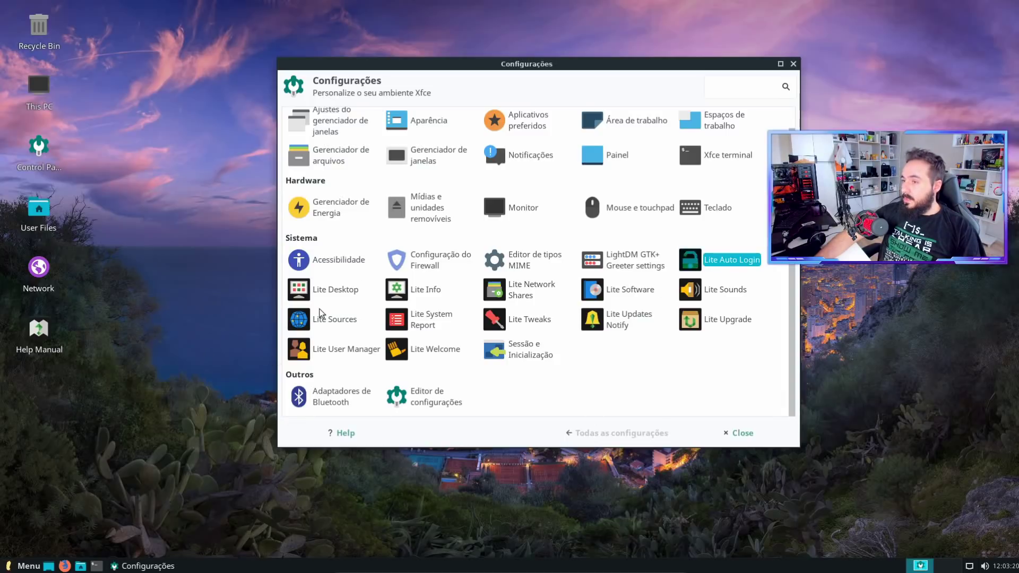
Step: Open Lite Desktop from the Sistema section of Configurações
click(350, 294)
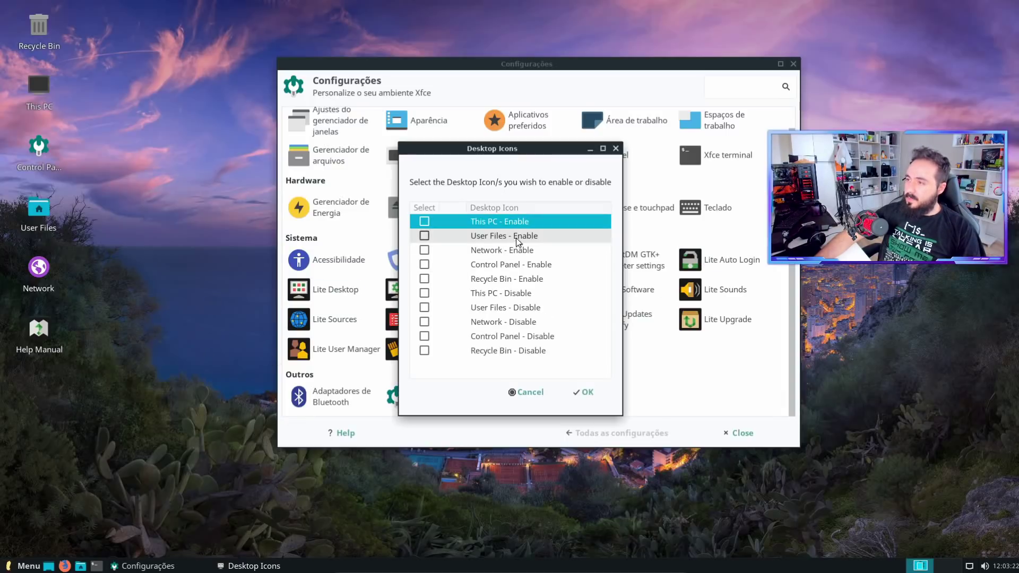
click(427, 224)
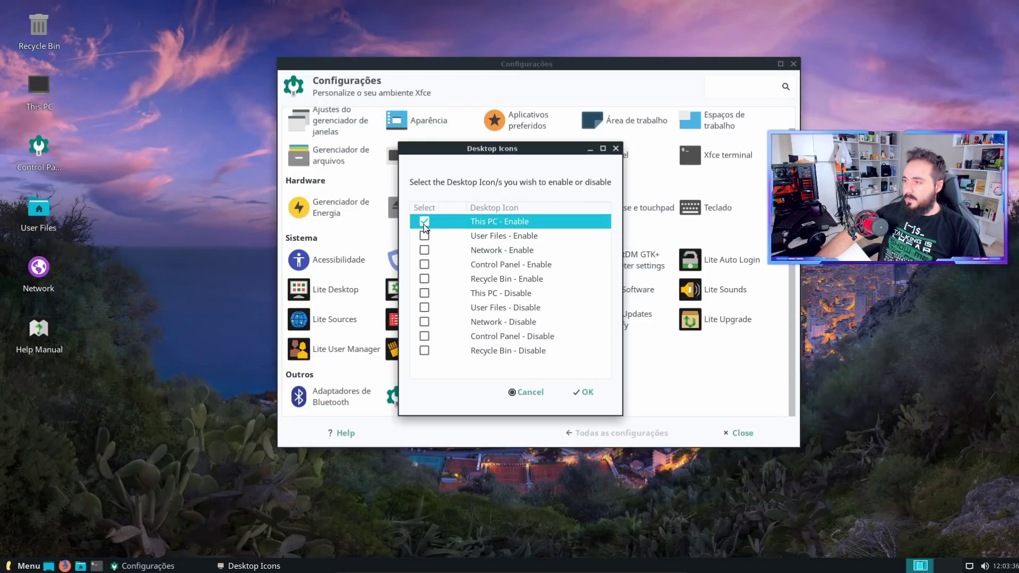
click(425, 236)
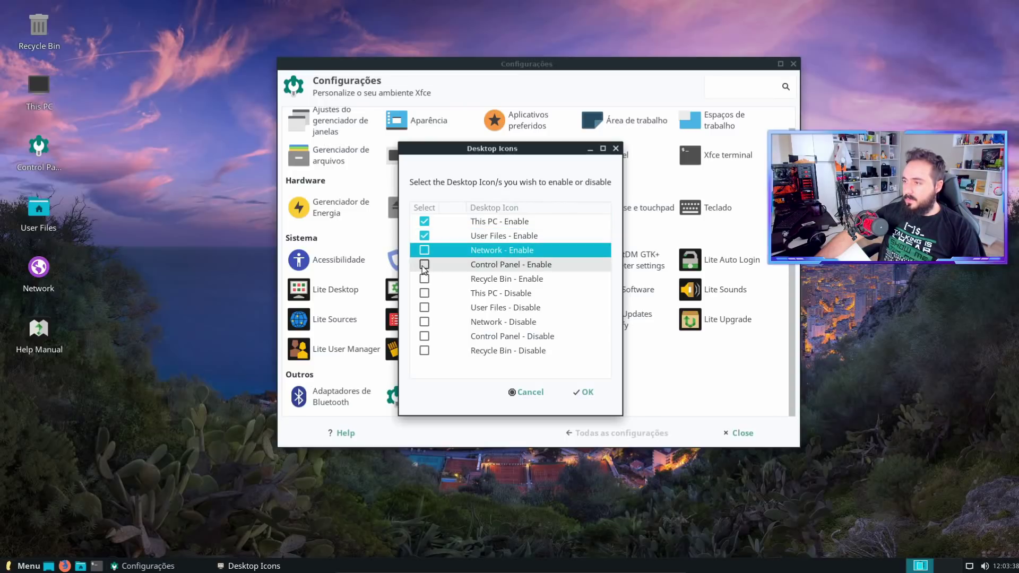
click(424, 265)
click(424, 250)
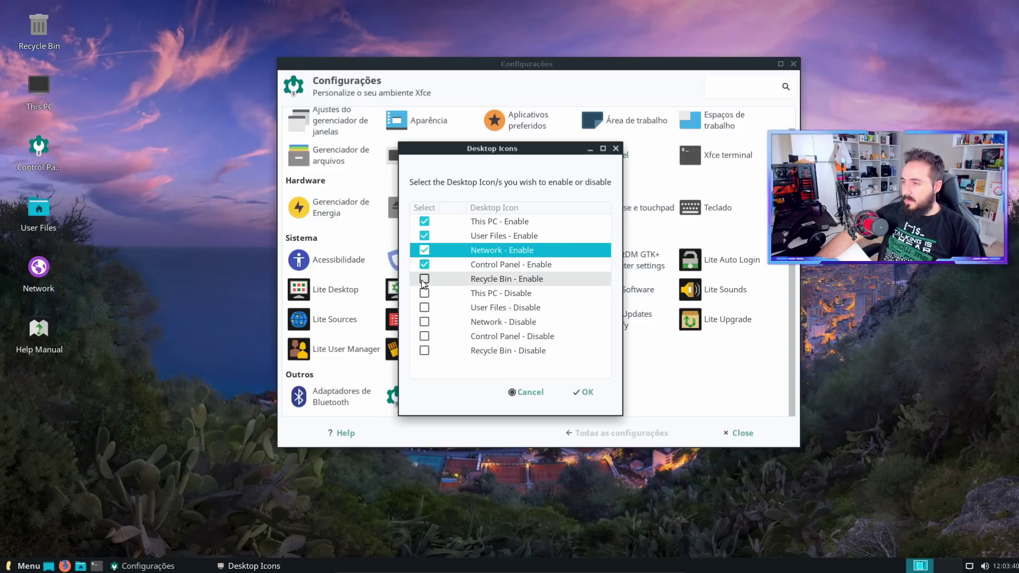
click(424, 279)
click(424, 279)
click(424, 265)
click(425, 250)
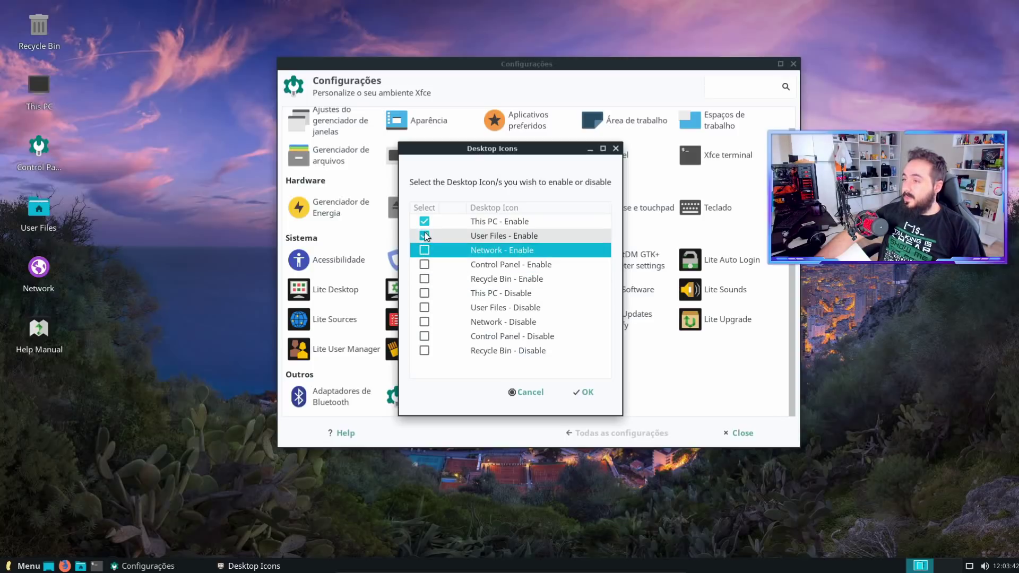
click(424, 235)
click(425, 221)
Step: Disable the This PC, User Files, Network, Control Panel and Recycle Bin desktop icons and apply the selection
drag(528, 144, 323, 132)
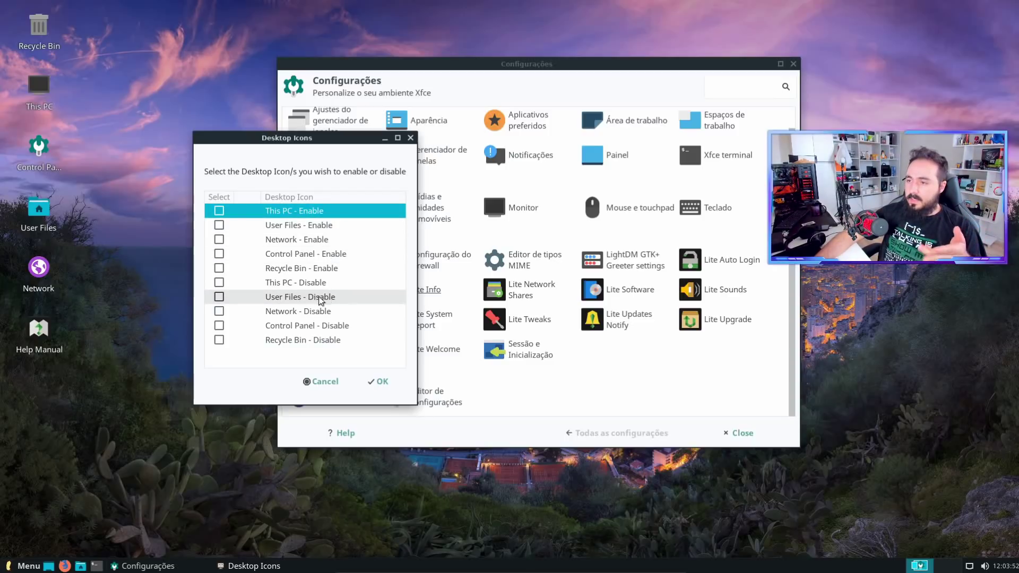
click(220, 284)
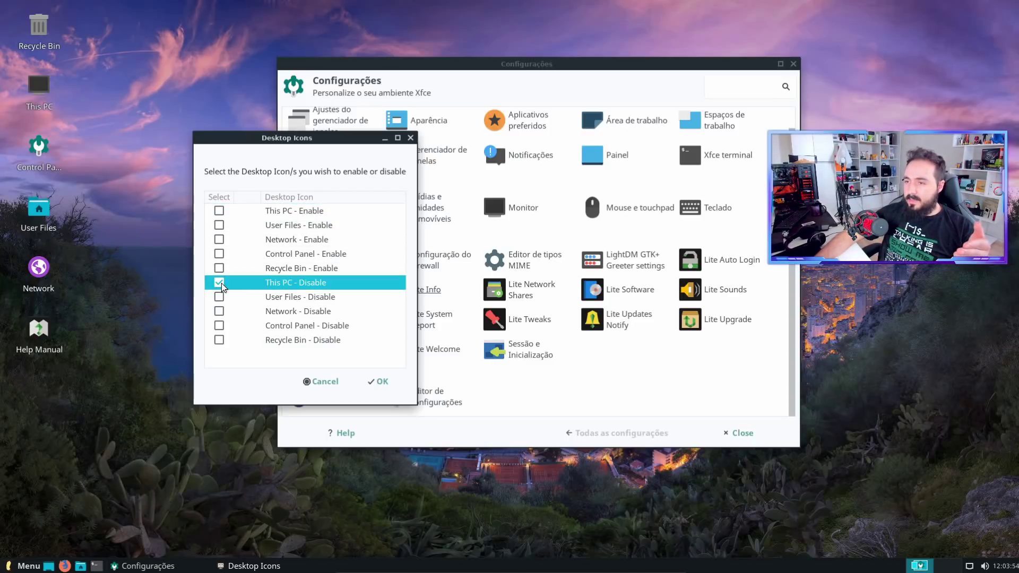
click(259, 298)
click(256, 312)
click(252, 326)
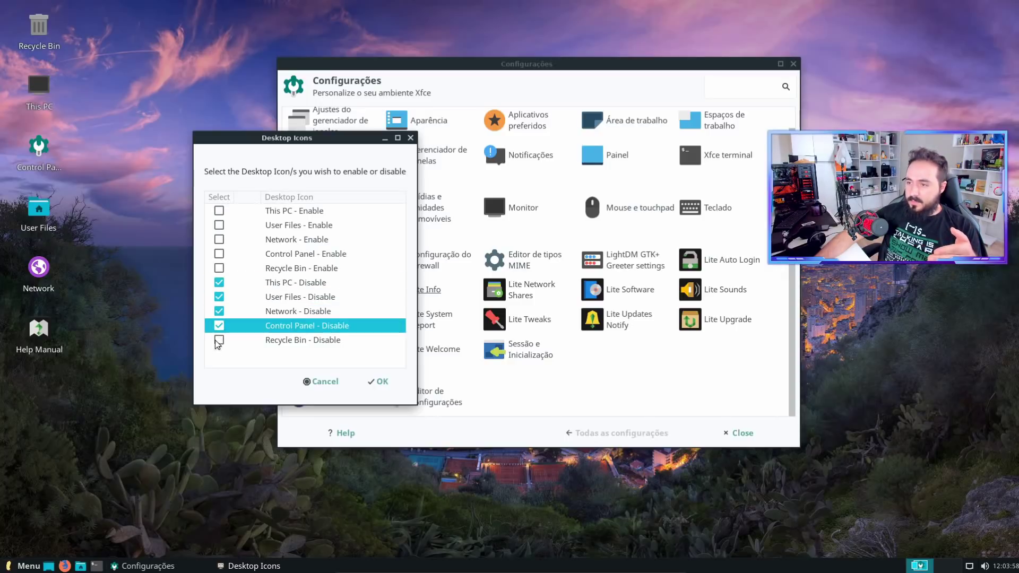
click(250, 341)
click(378, 382)
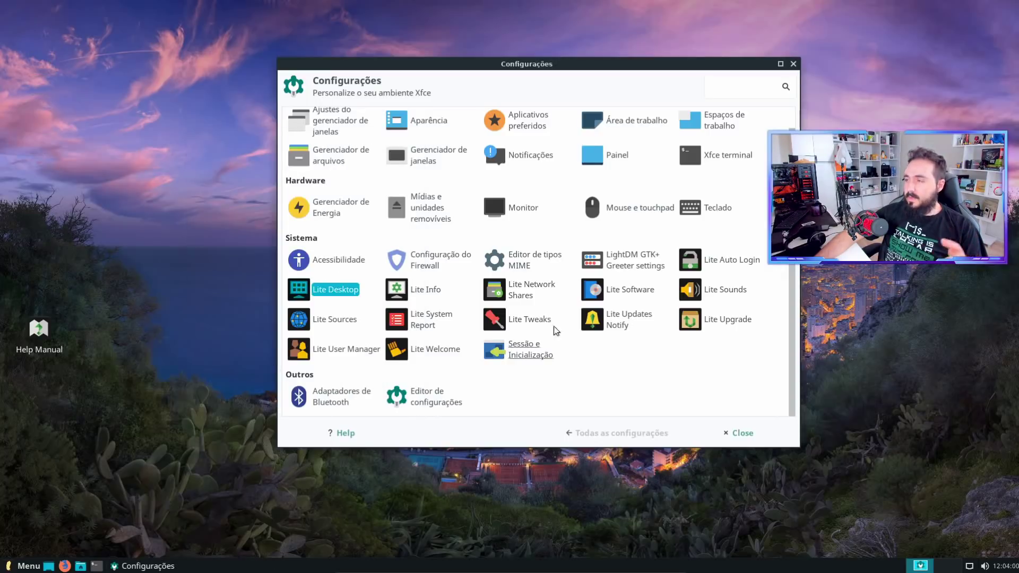
Step: Reopen Lite Desktop and enable only the Control Panel desktop icon
click(348, 291)
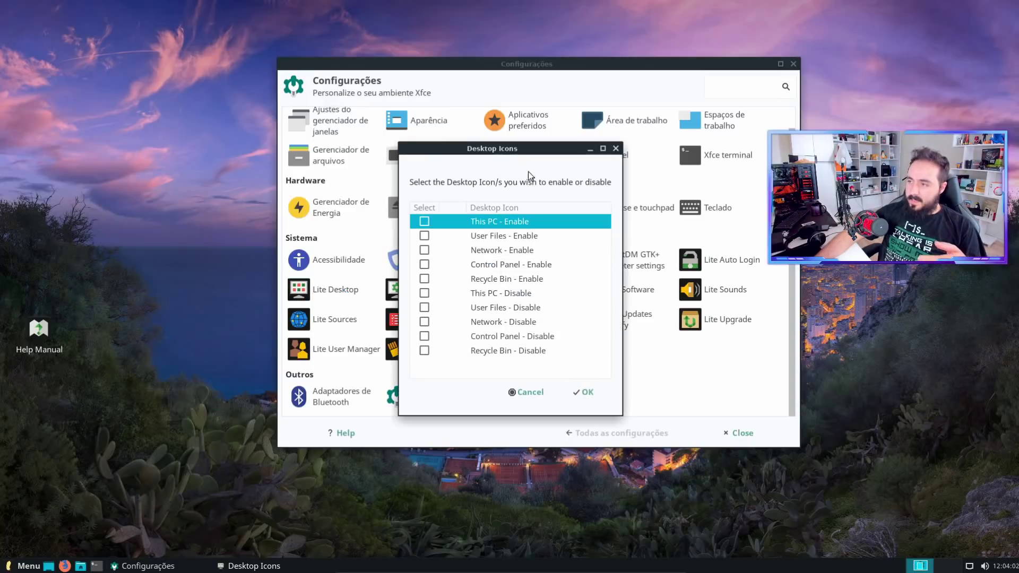
drag(468, 151, 290, 150)
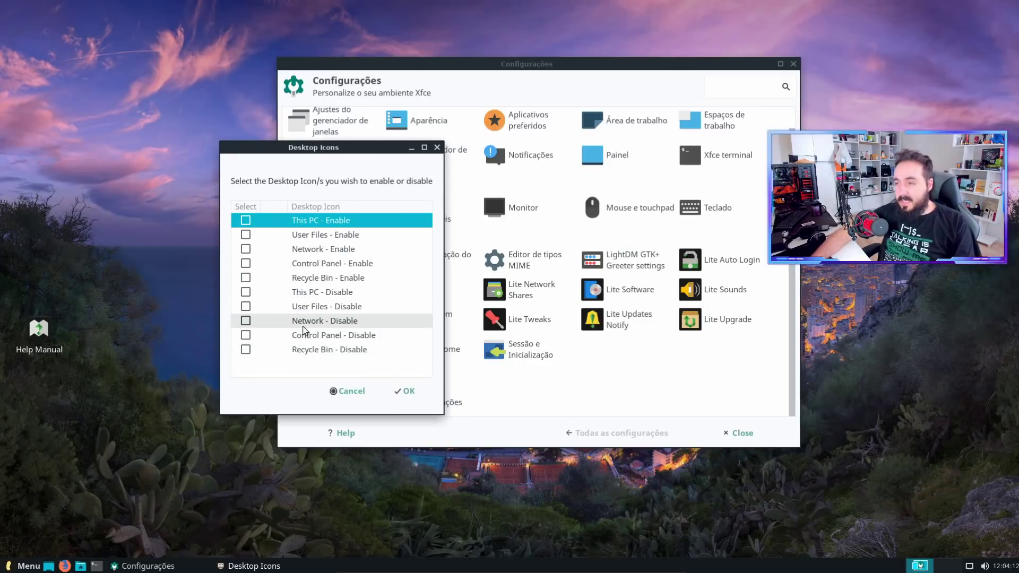
click(256, 265)
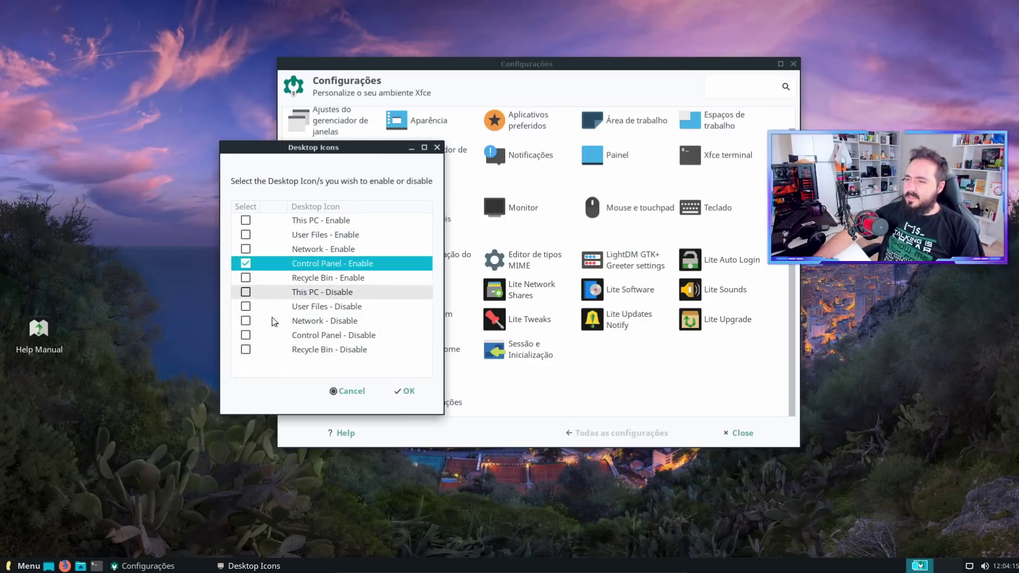
click(416, 398)
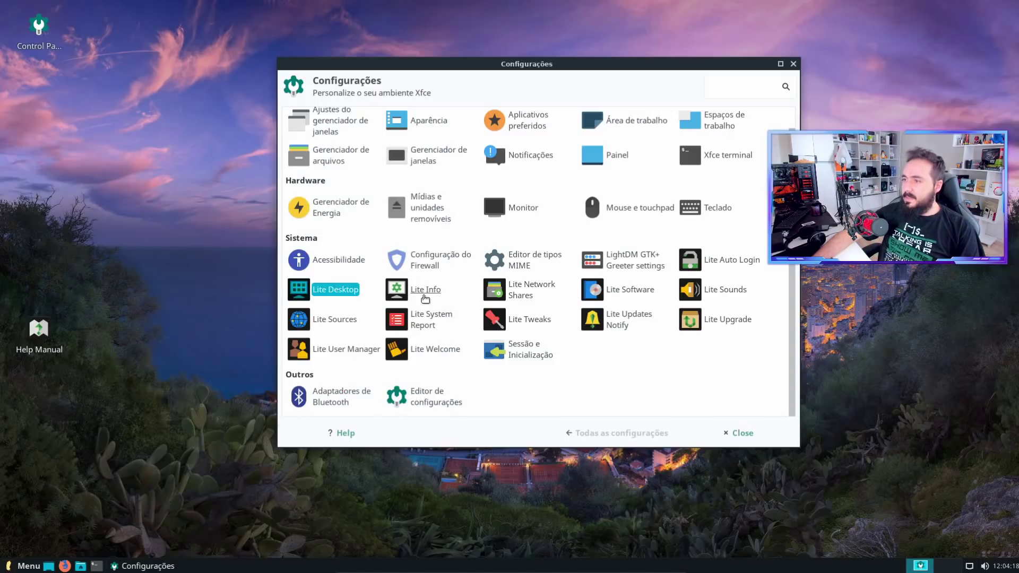
Step: Try to run Lite Info from the Sistema section twice, dismissing its Hardware Database Upload dialog
click(423, 296)
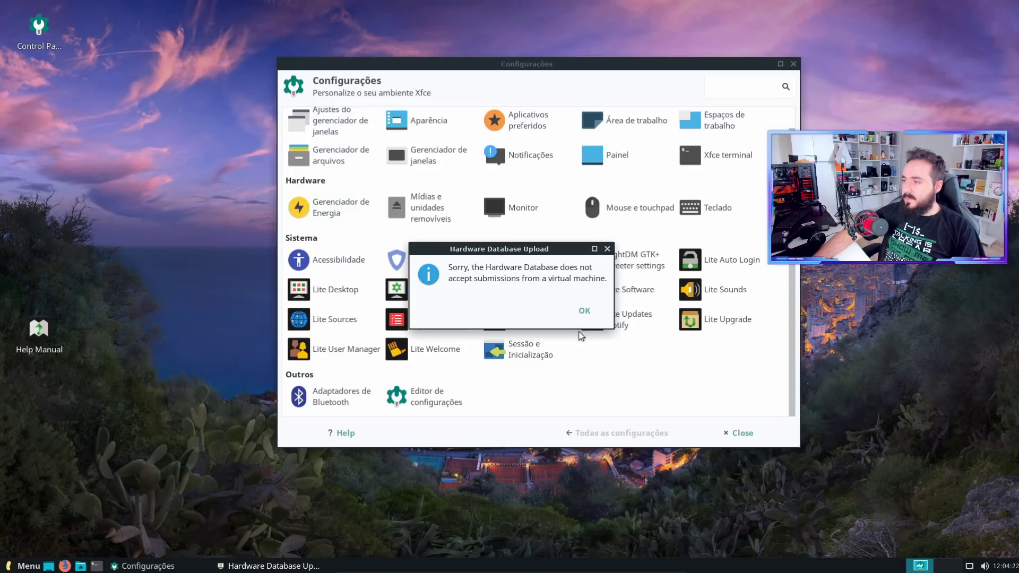
click(585, 314)
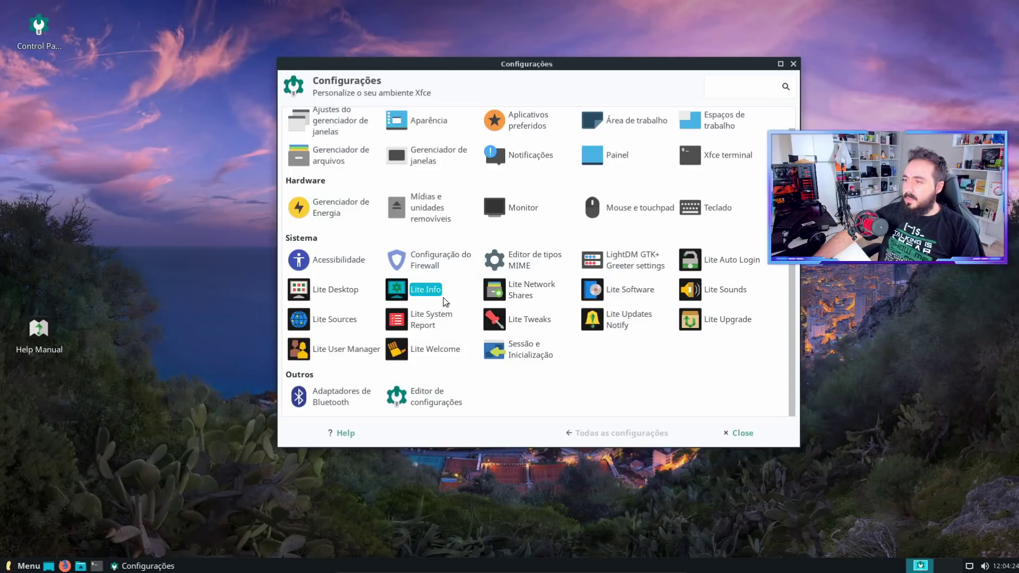
double_click(460, 293)
click(584, 312)
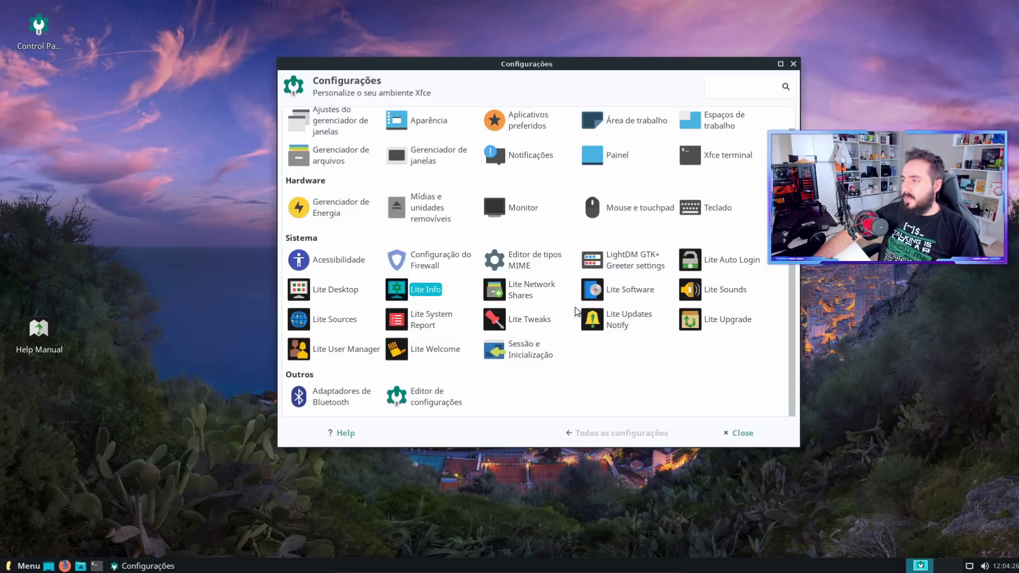
click(460, 282)
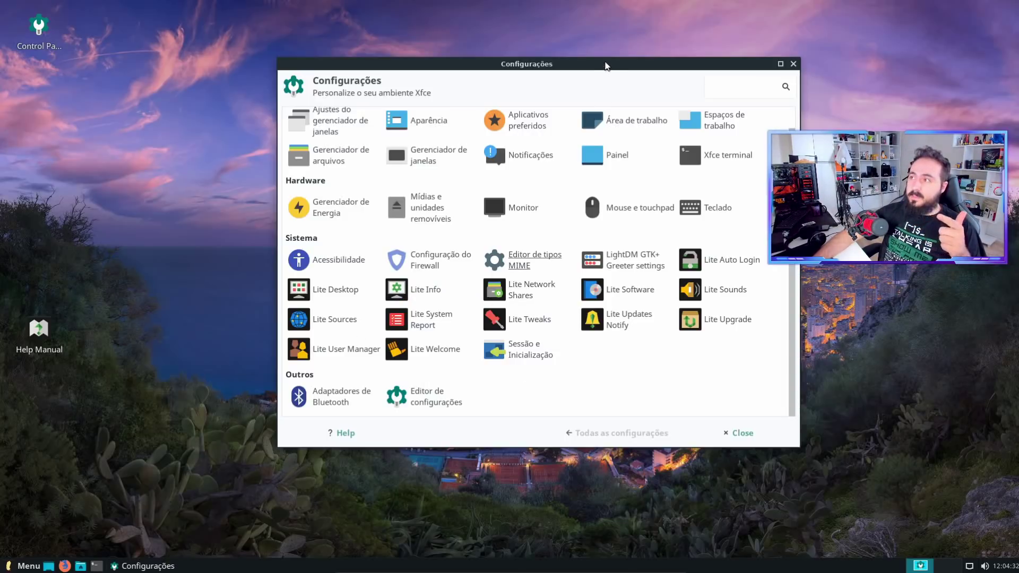
Step: Shift the Configurações window and open Lite Network Shares, authenticating with the account password, to read its Reload configuration explanation
drag(606, 65, 568, 68)
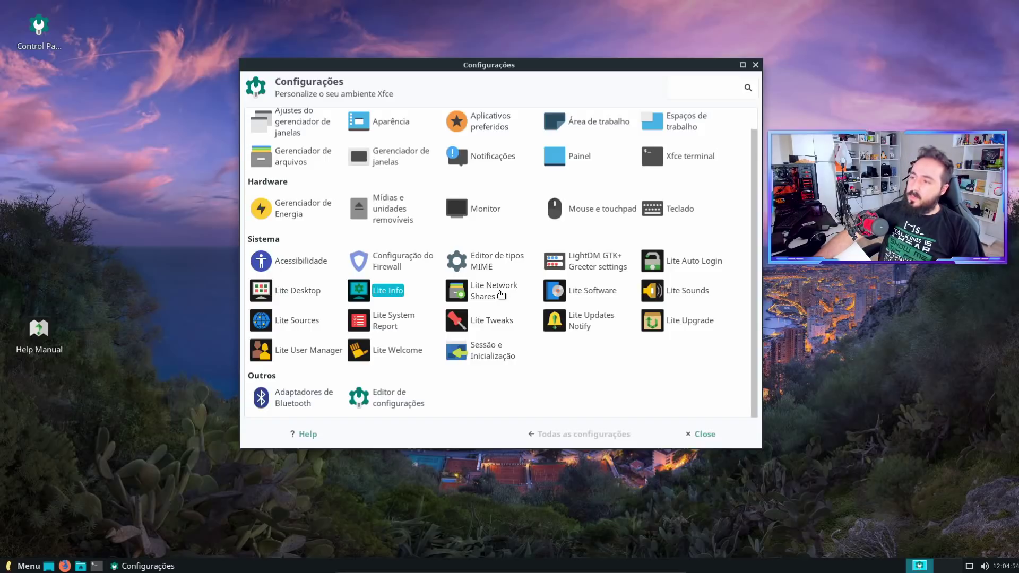
click(501, 295)
text(***)
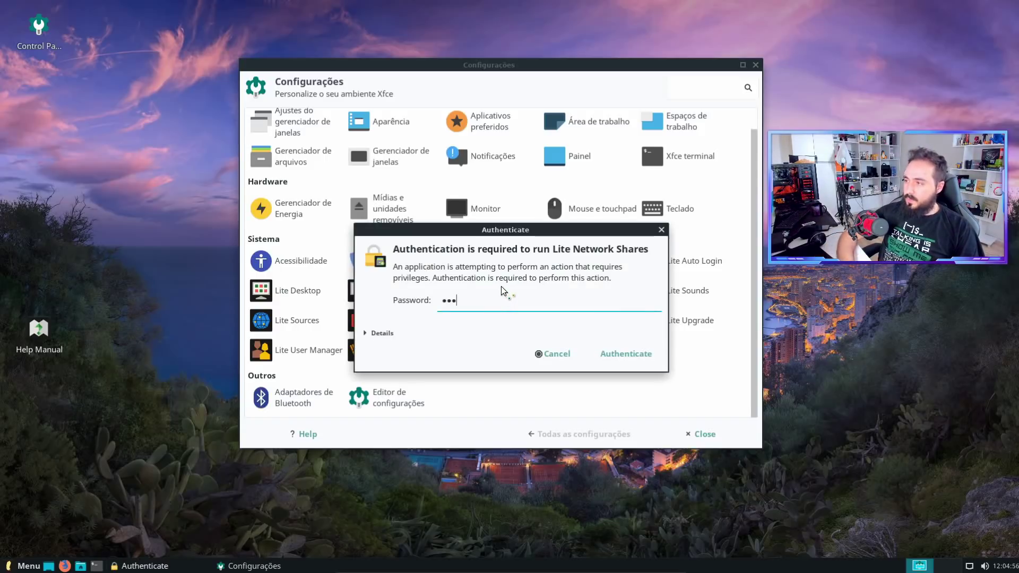
key(Return)
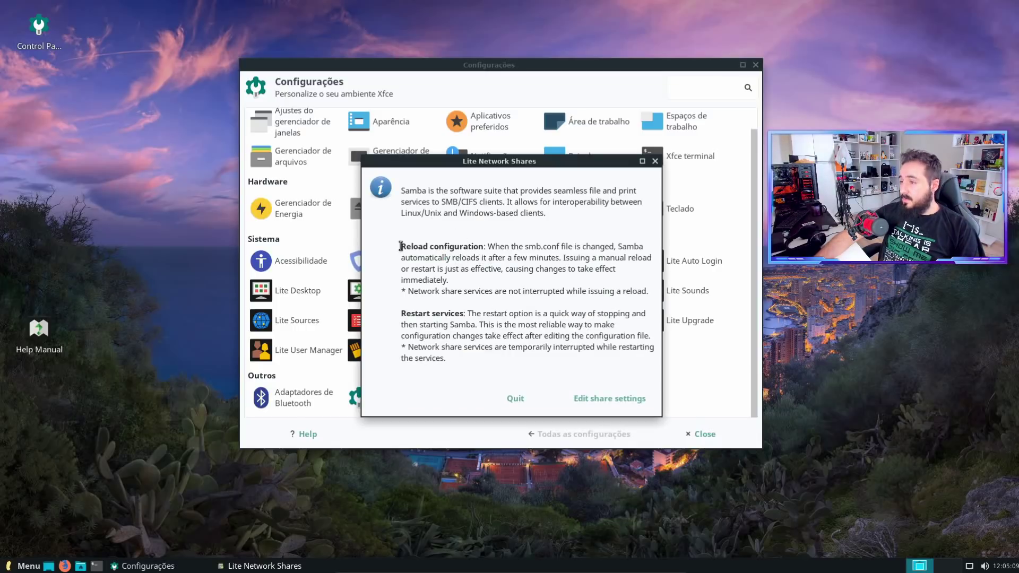
drag(401, 246, 524, 248)
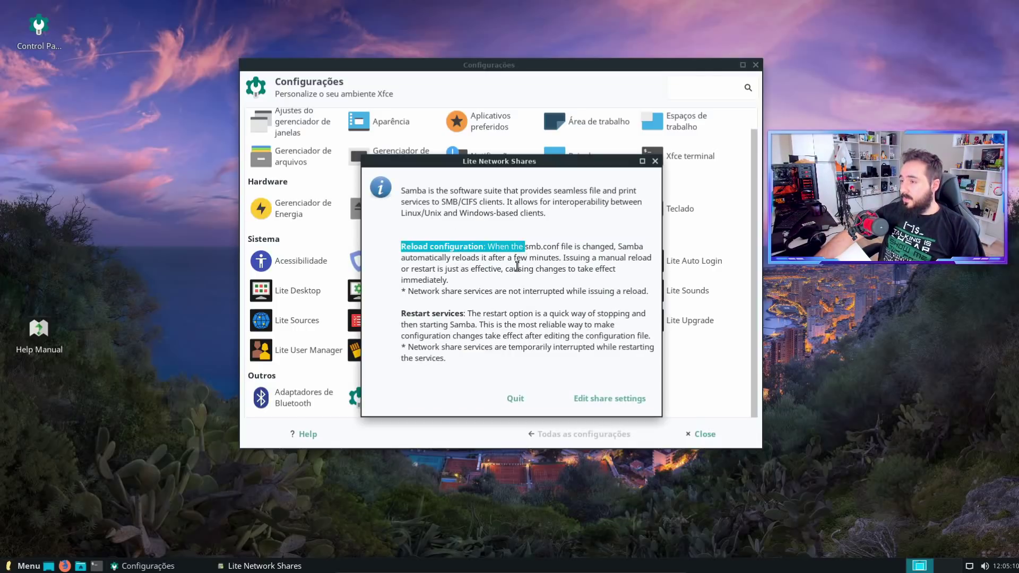
Step: View the share settings in smb.conf, close the file and reload the Samba configuration
click(610, 399)
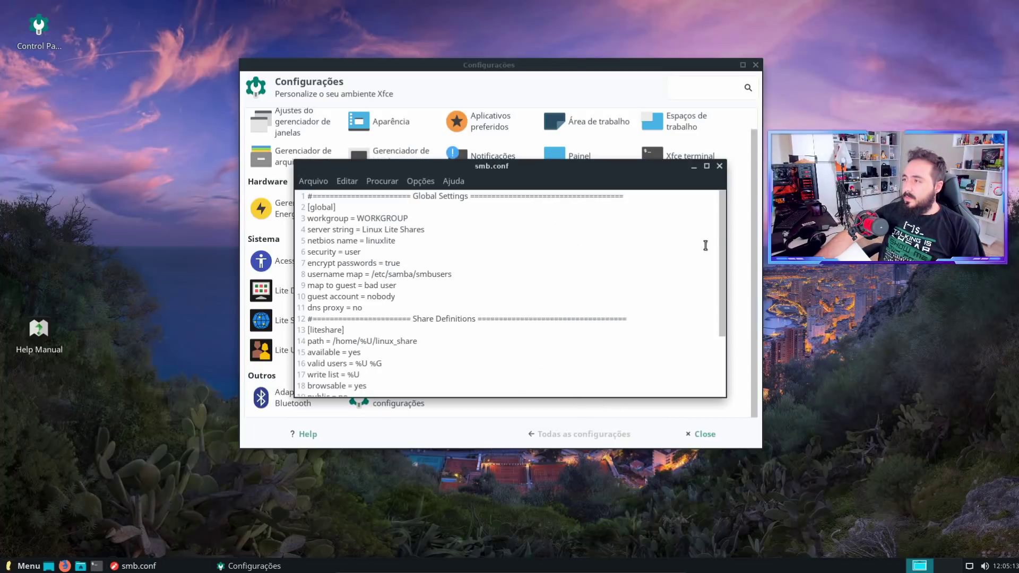
drag(721, 220, 697, 165)
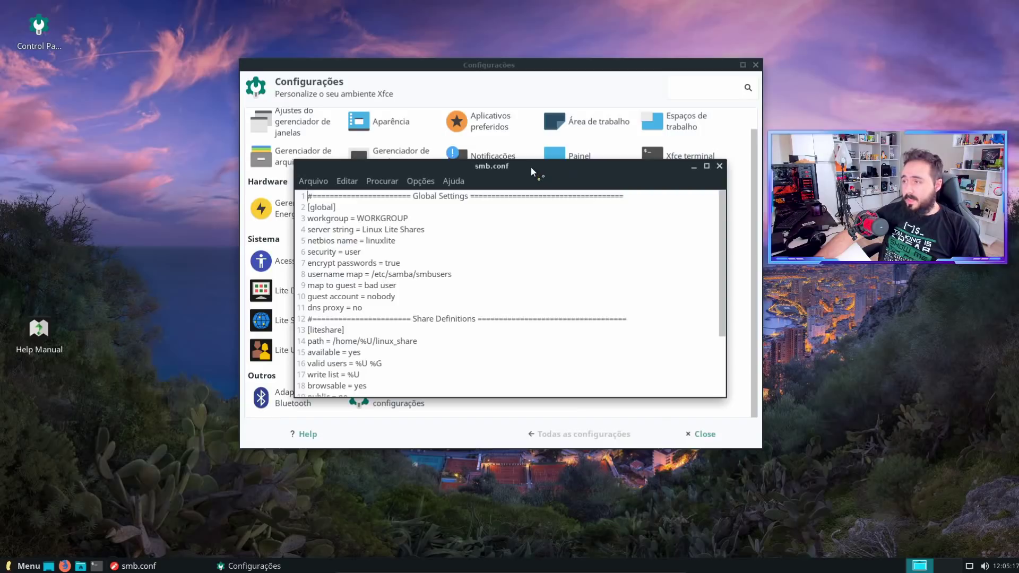
click(719, 167)
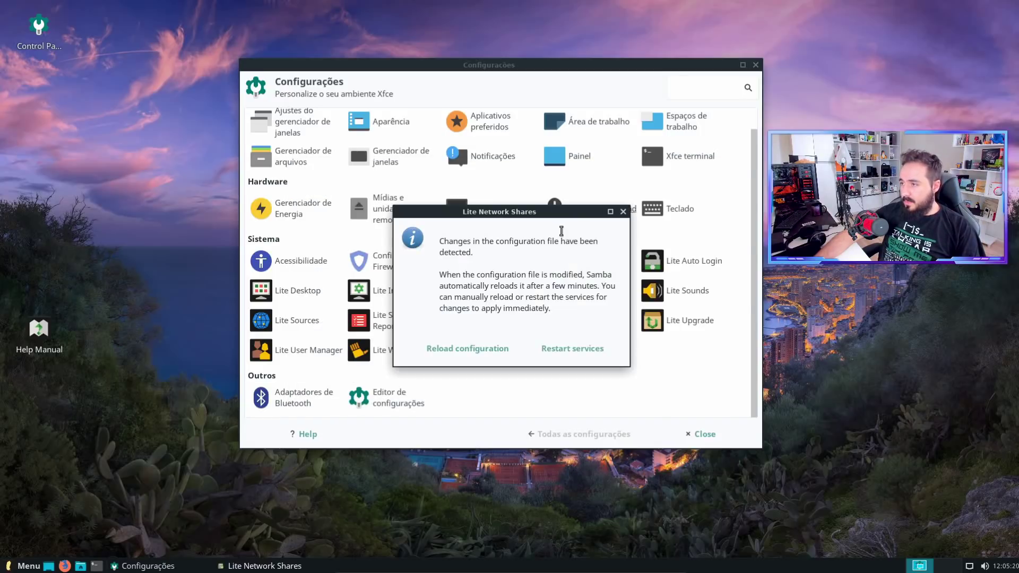
click(505, 357)
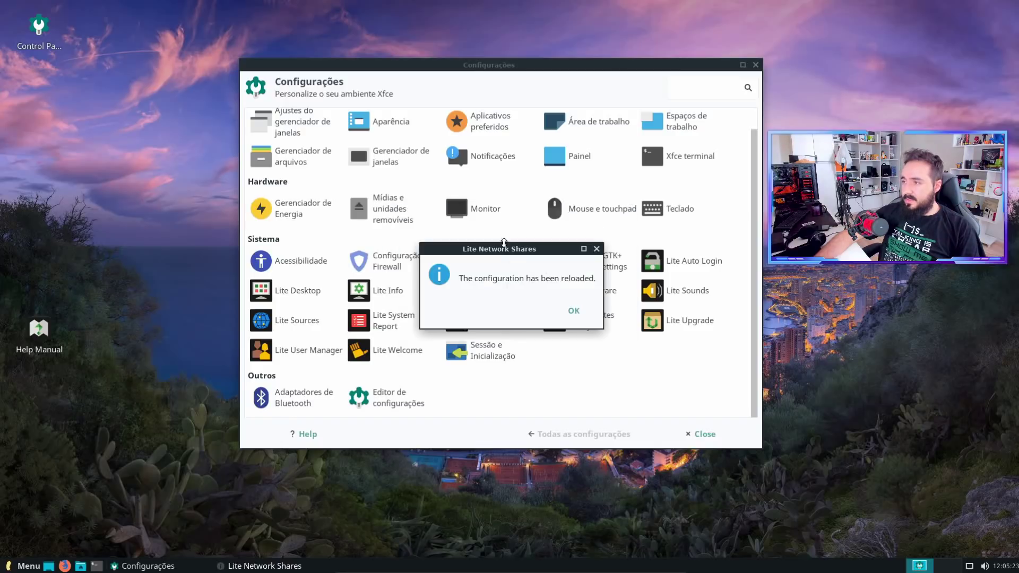
click(574, 311)
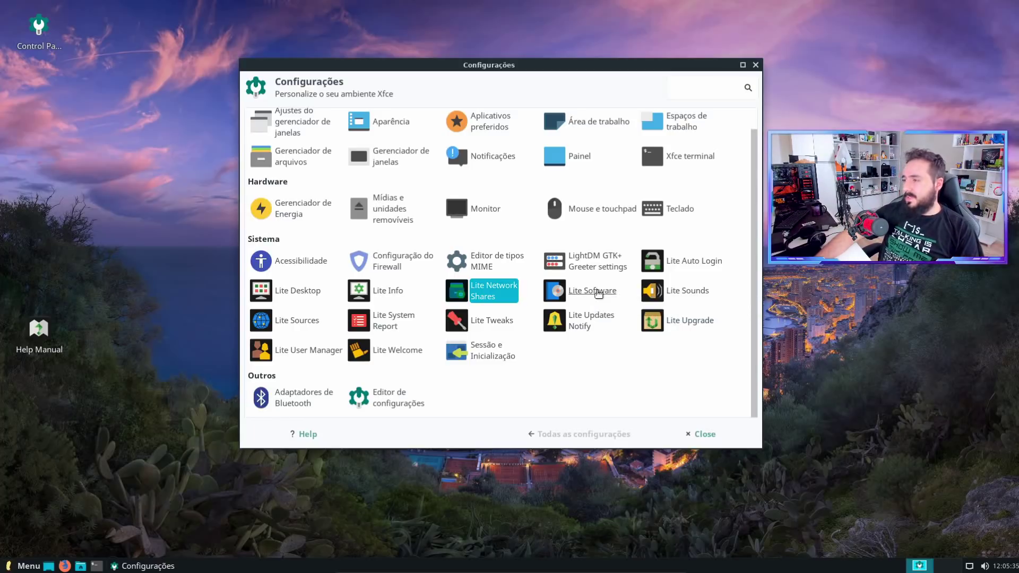
Step: Open Lite Software from the Sistema section and authenticate with the account password
click(598, 296)
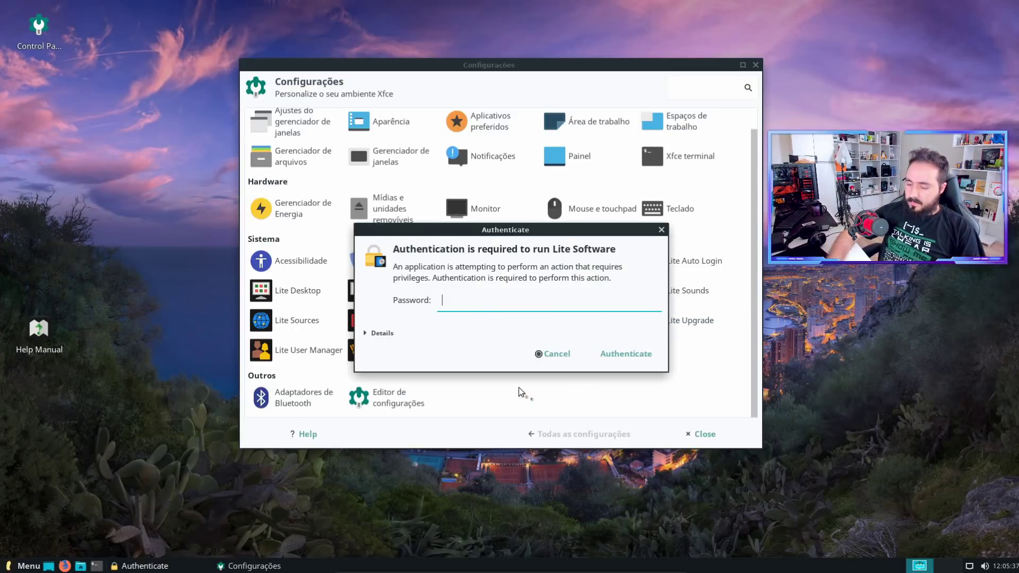
text(•••)
key(Return)
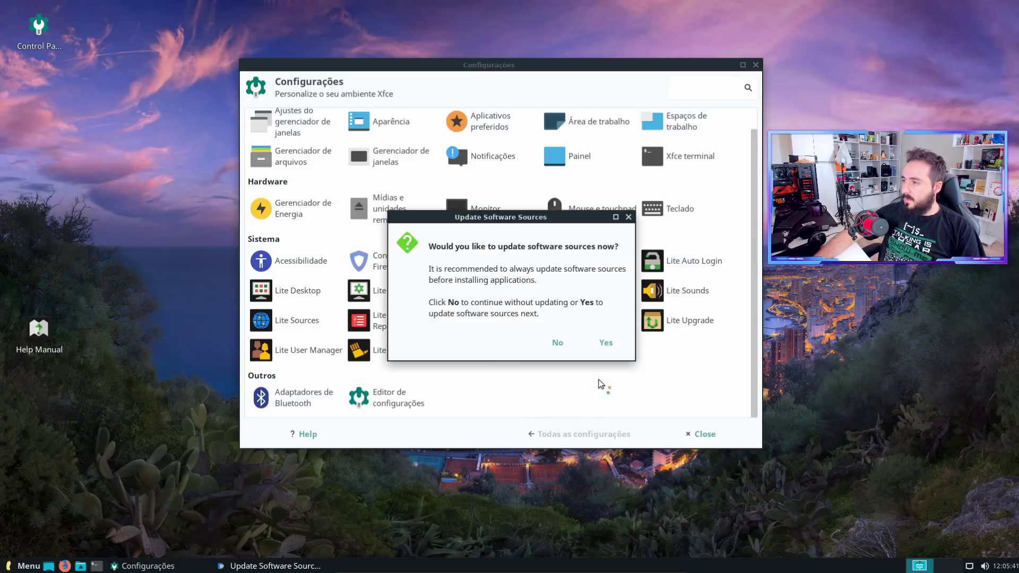
Step: Update the software sources, open the Install Software task in Lite Software and move its list window aside
click(607, 343)
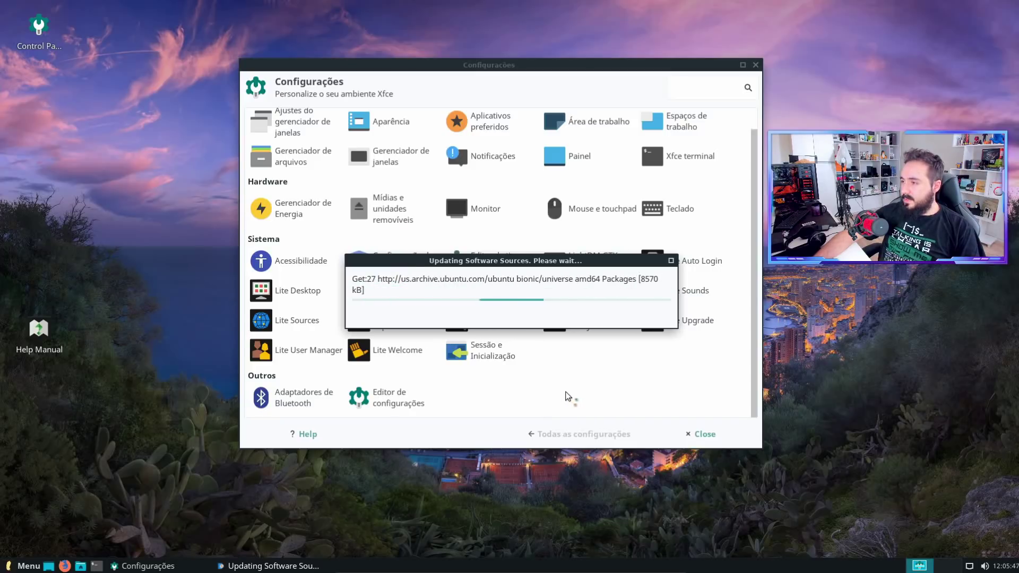
drag(522, 230, 202, 209)
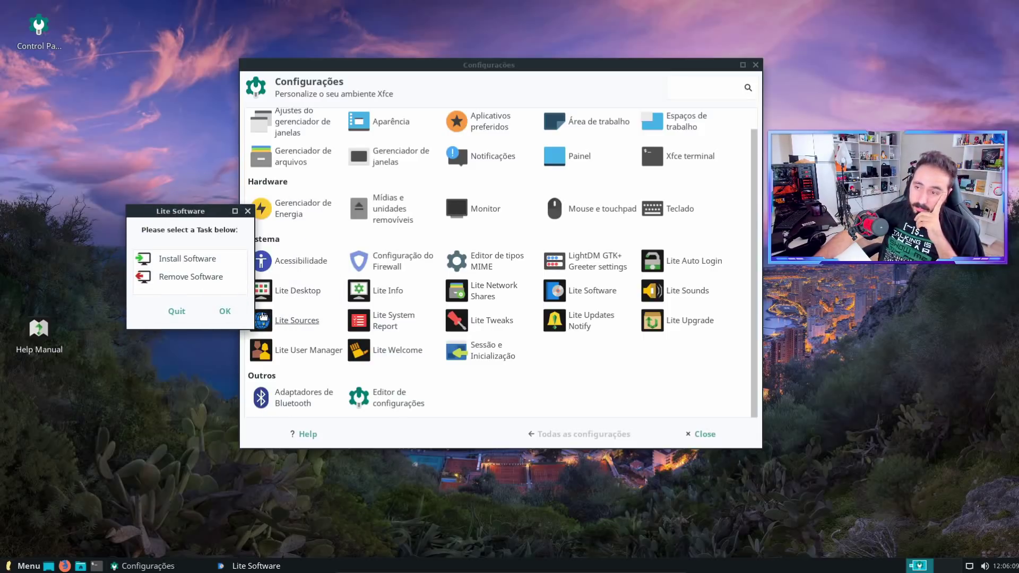
click(181, 258)
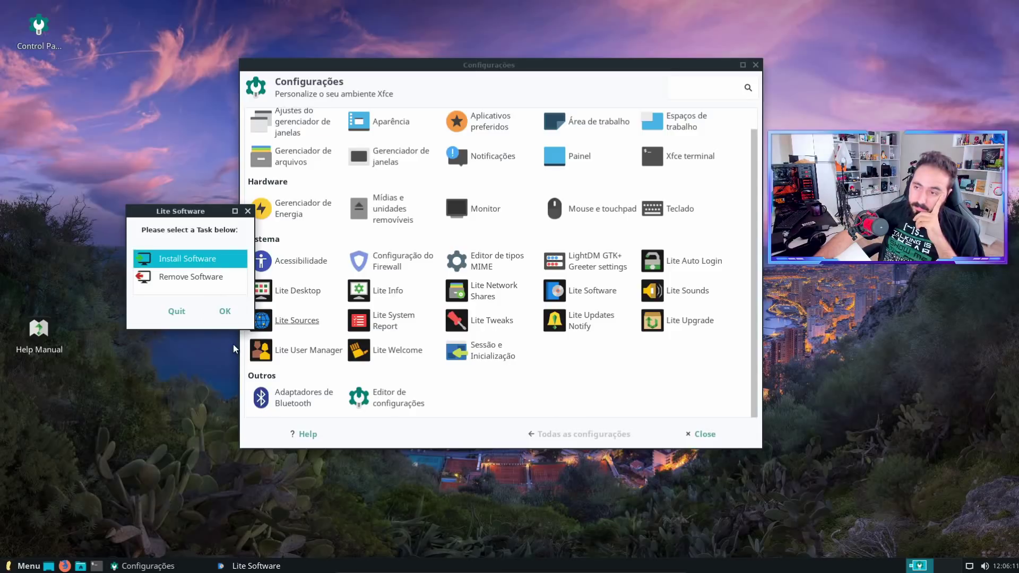
click(225, 312)
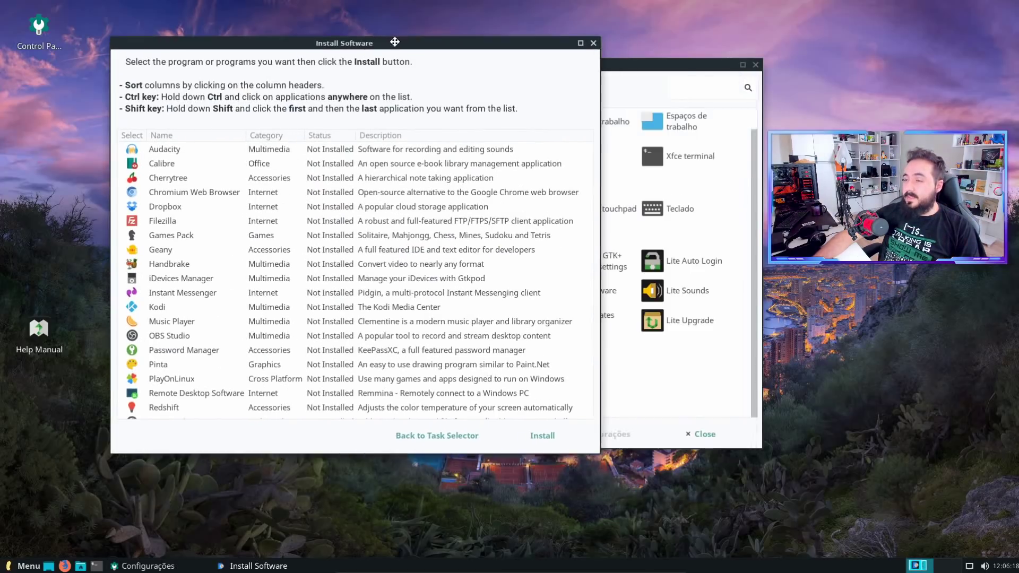
drag(541, 83, 390, 53)
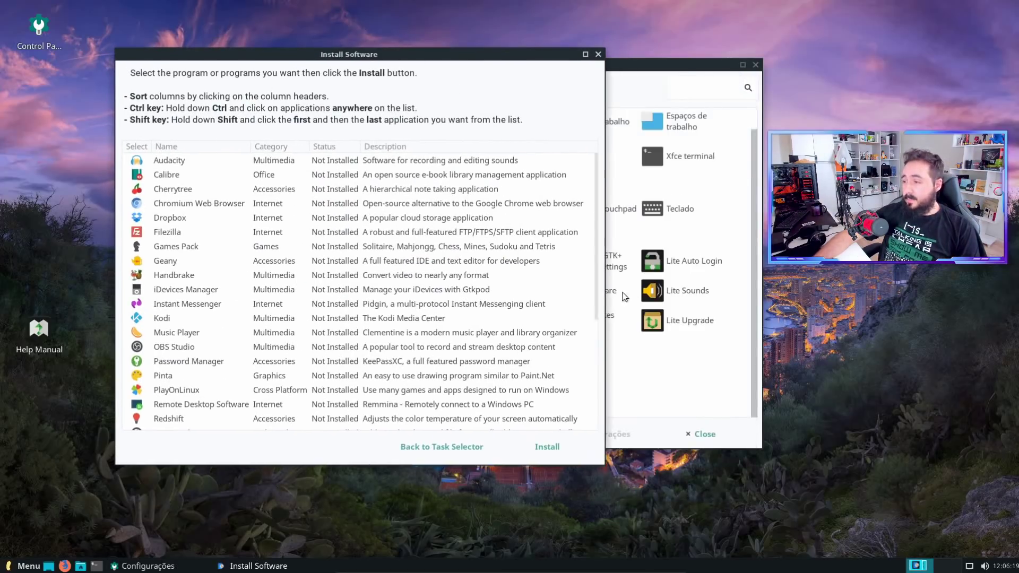
Step: Examine the list of installable programs, highlighting entries such as Wine and Chromium Web Browser
click(598, 347)
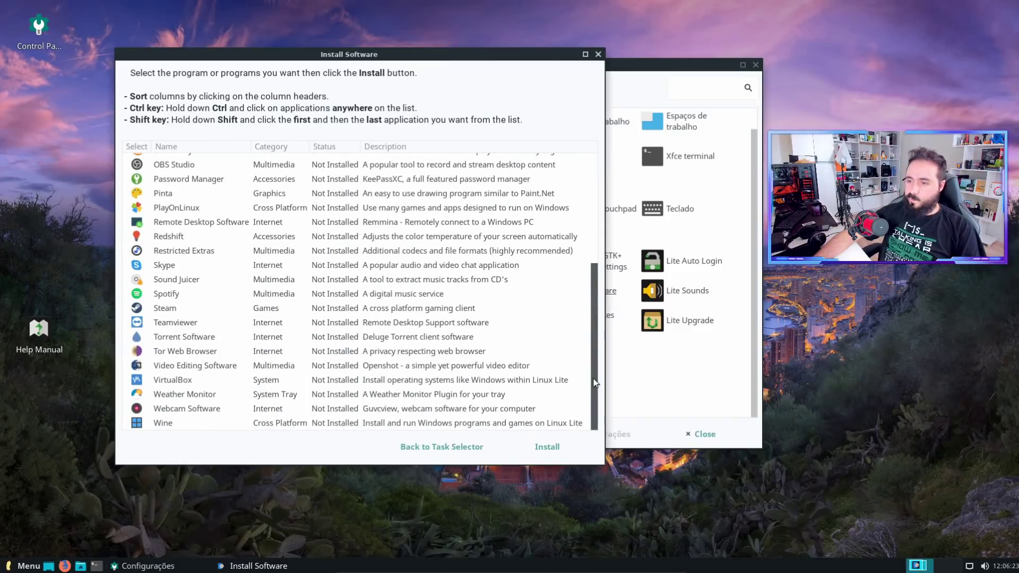
click(210, 423)
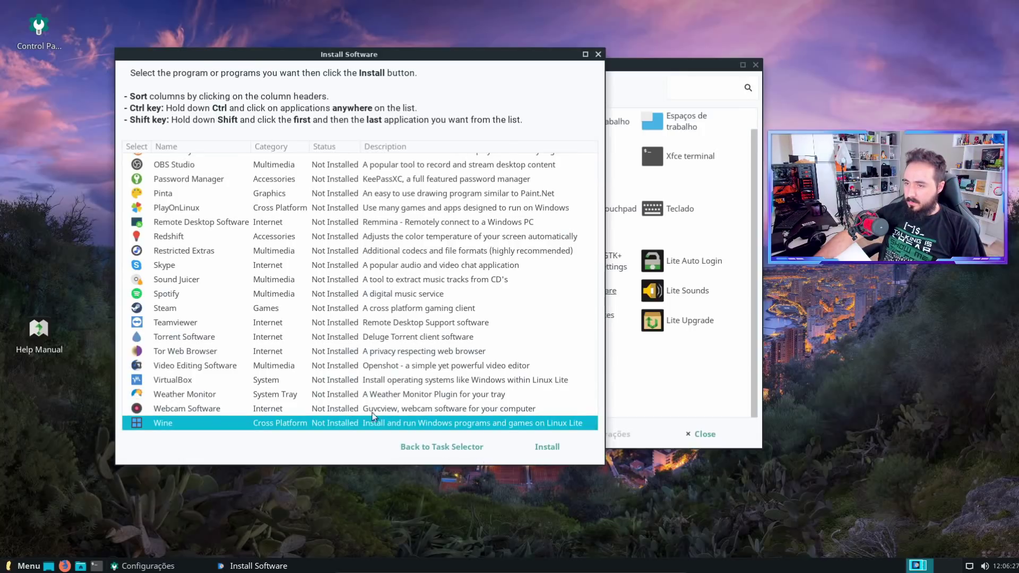
click(208, 350)
click(209, 423)
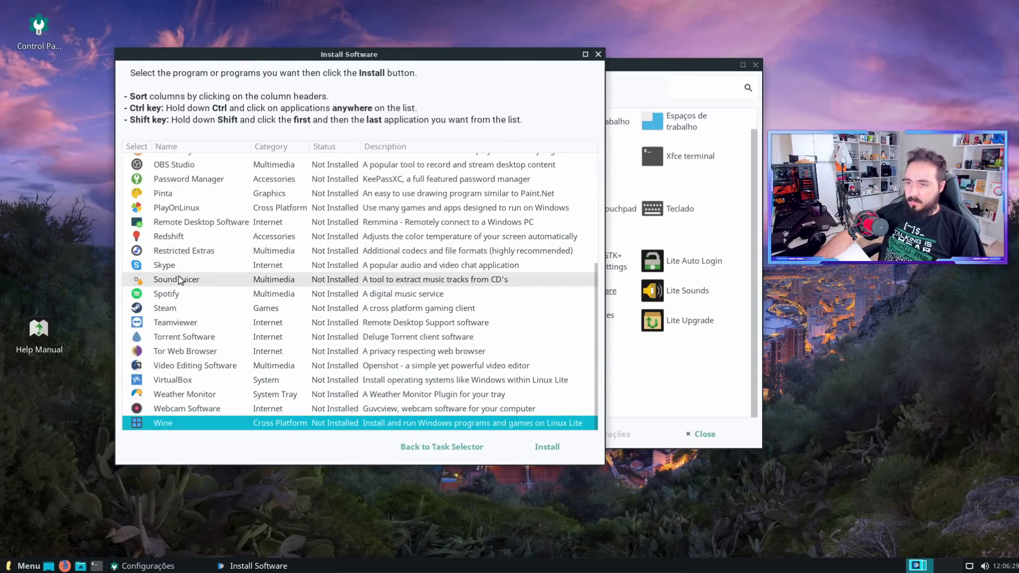
scroll(217, 315, up, 5)
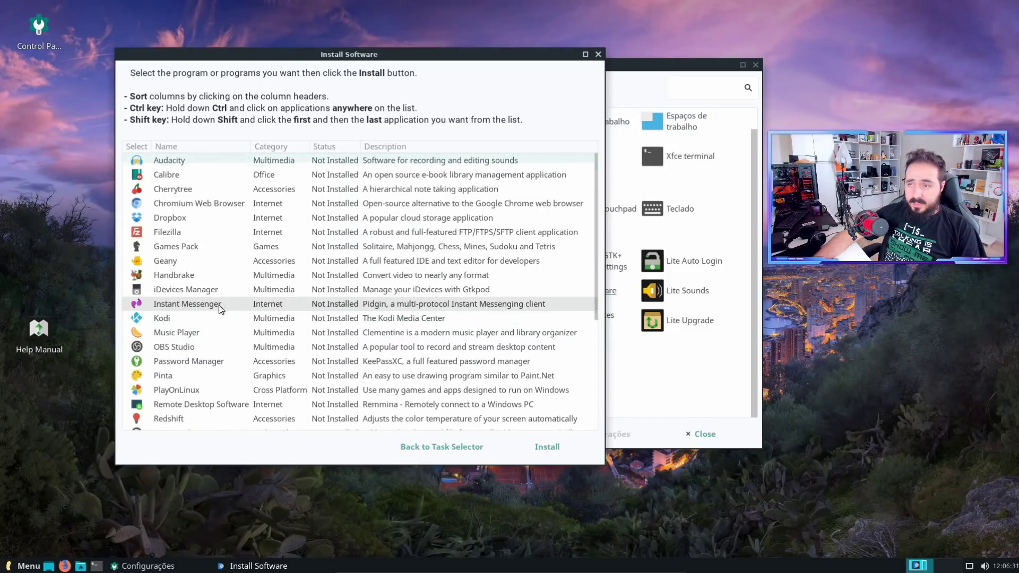
click(217, 205)
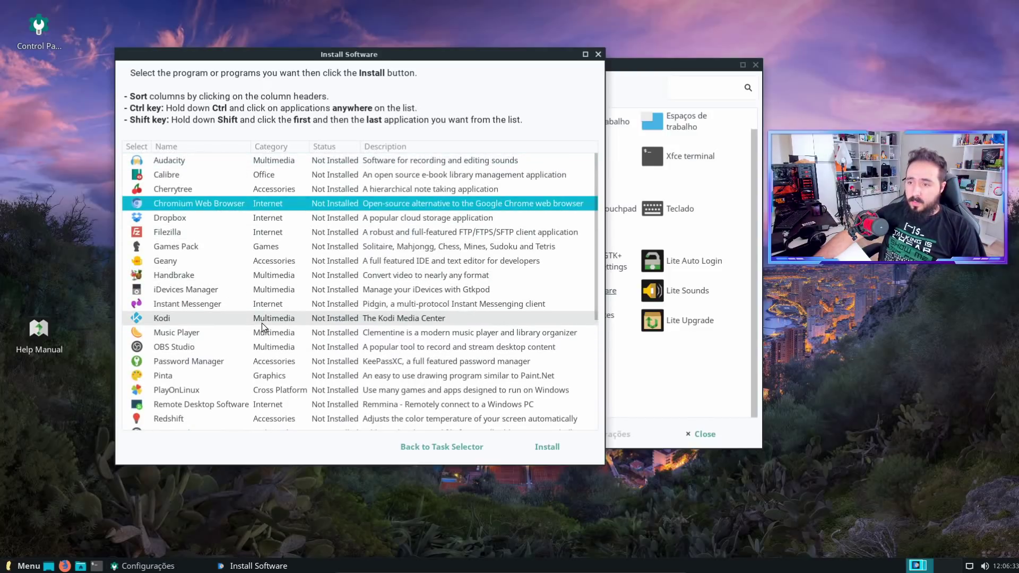
Step: Select Wine in the program list, install it and quit Lite Software
scroll(259, 346, down, 5)
click(265, 413)
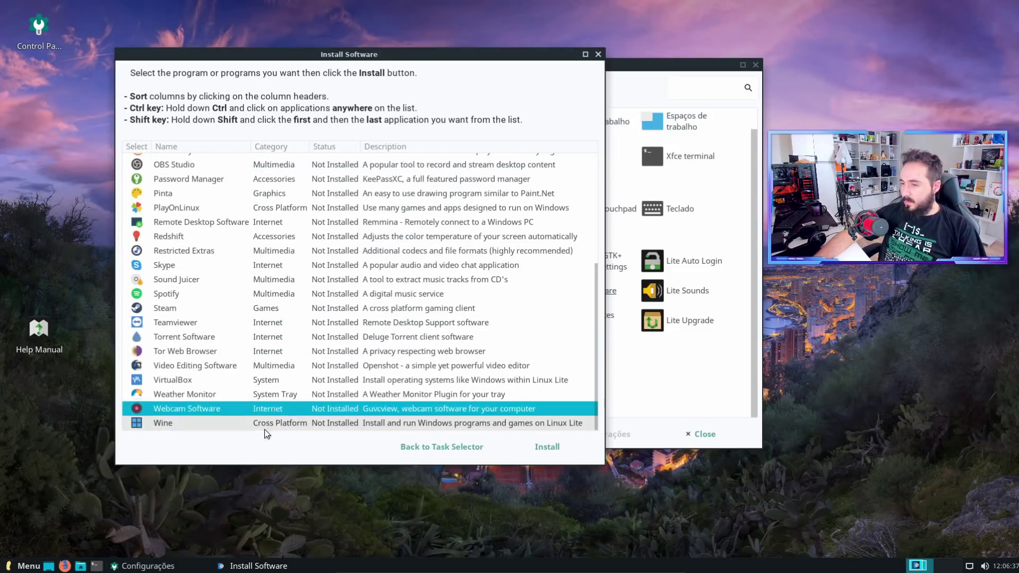
click(260, 424)
click(545, 447)
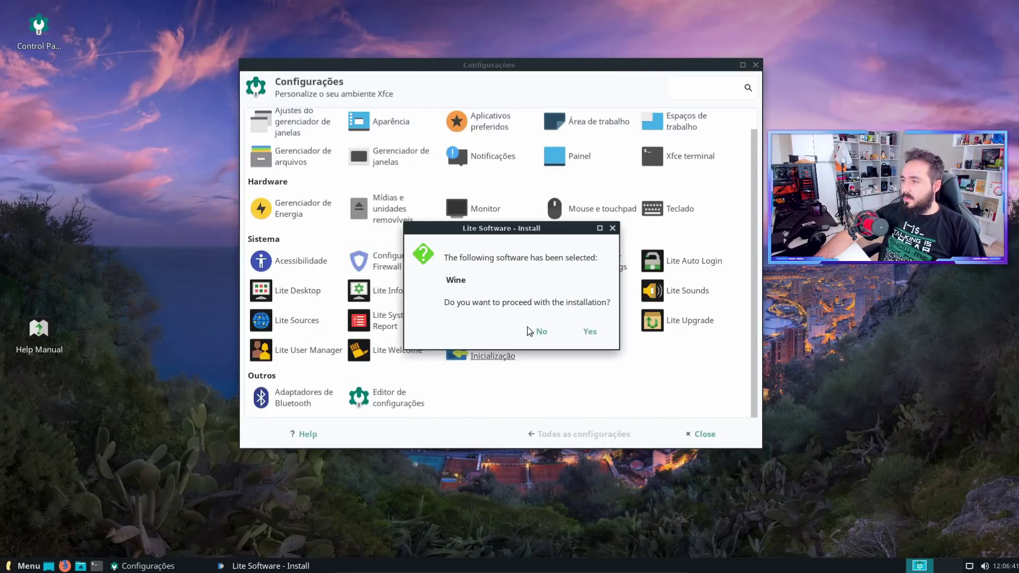
click(580, 332)
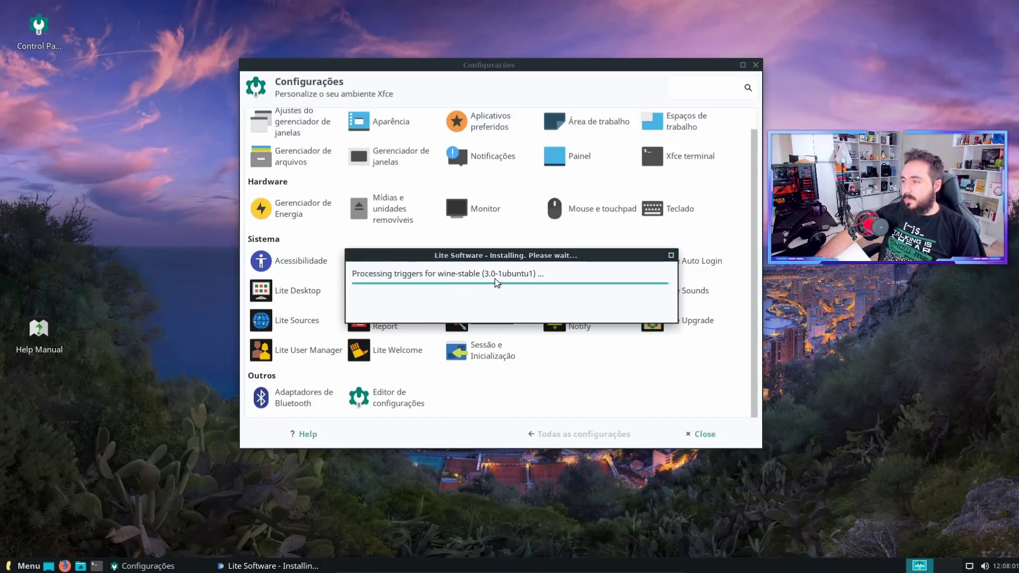
click(580, 312)
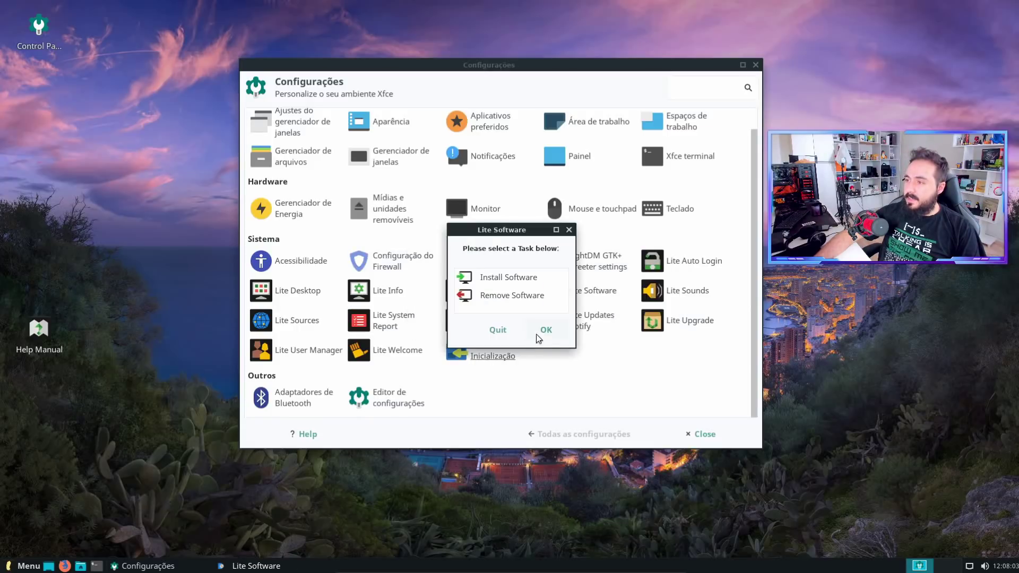
drag(458, 229, 232, 191)
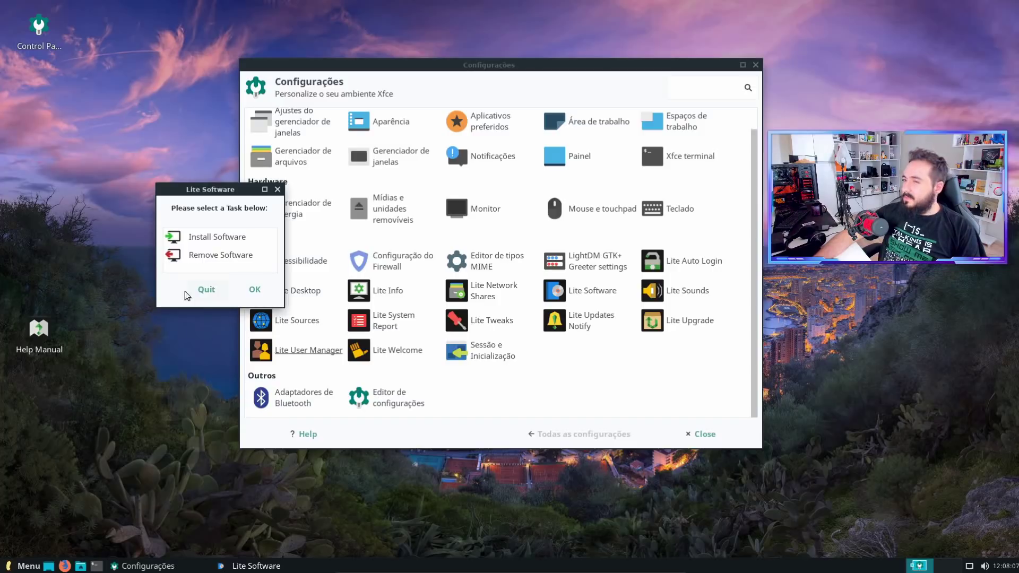
click(206, 289)
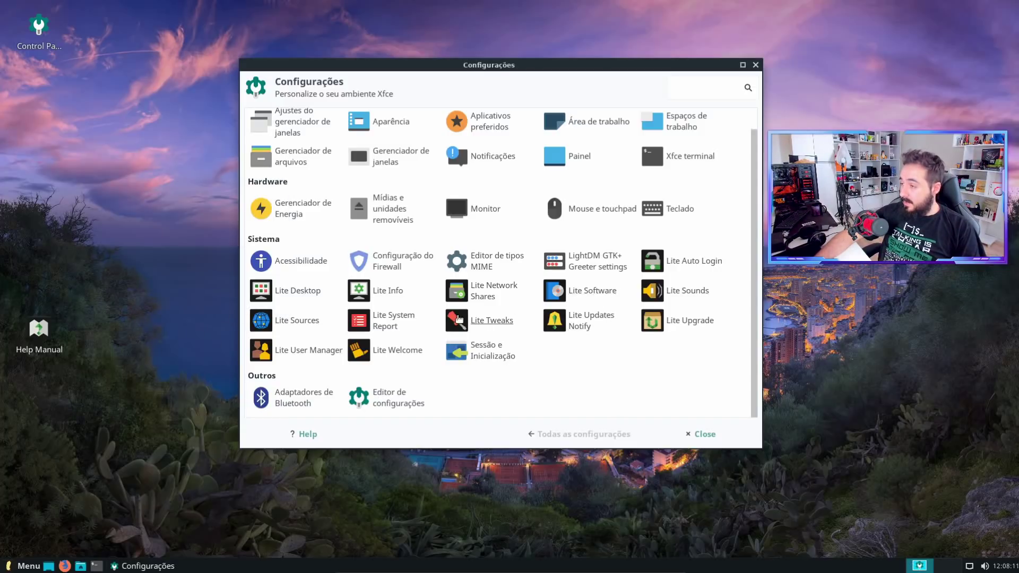
Step: Open Lite Sounds from the Sistema section, examine its sound and volume options and close it
click(690, 293)
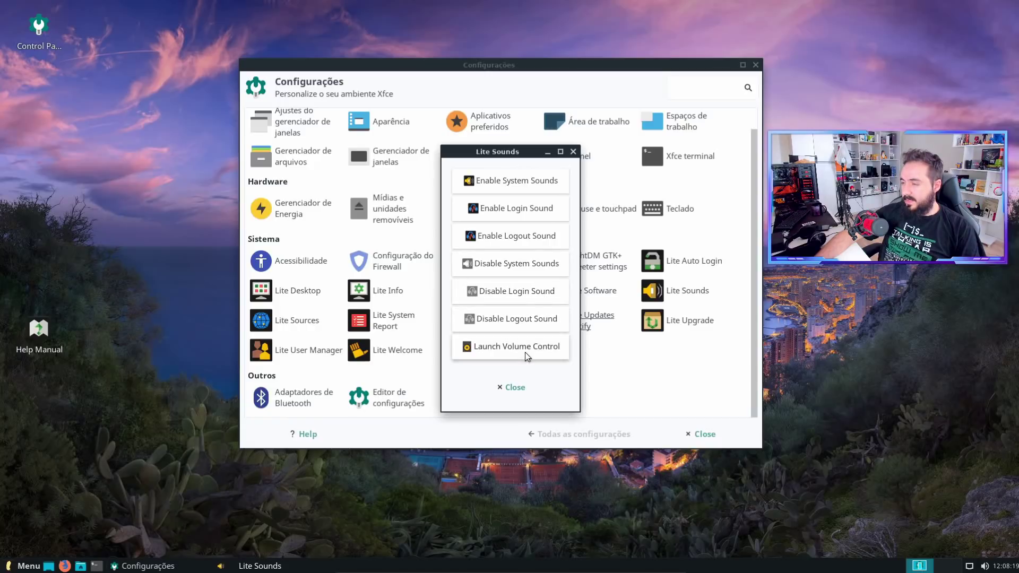
drag(520, 157, 425, 155)
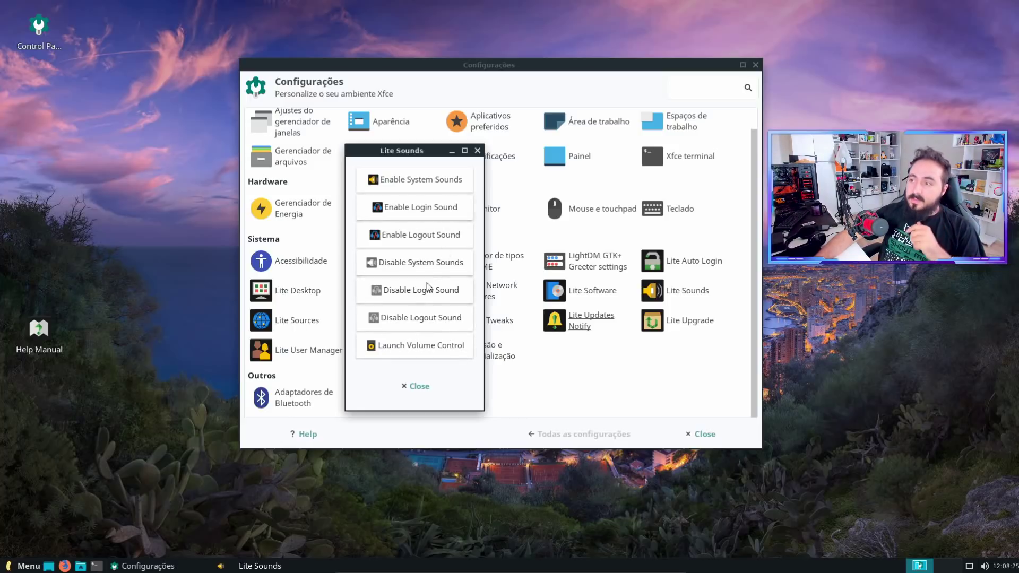
click(478, 151)
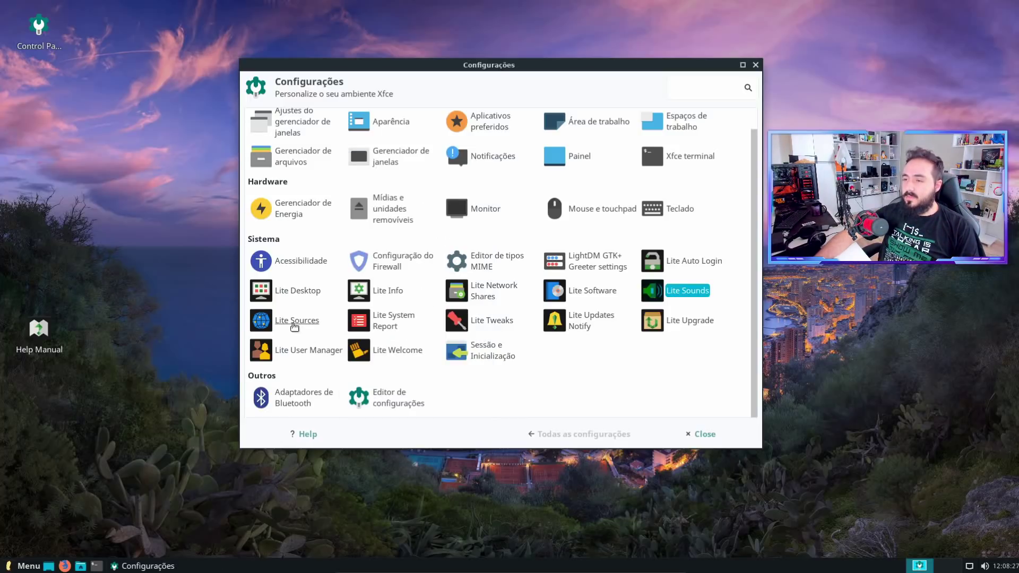
Step: Open Lite Sources with the account password and move its window to see the full repository mirror list
click(298, 321)
text(•••)
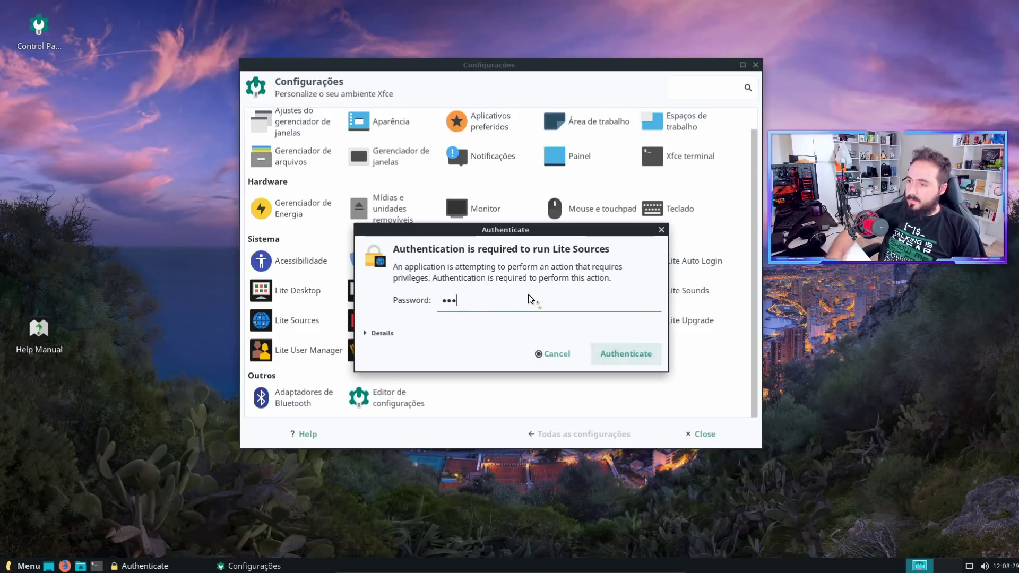
key(Return)
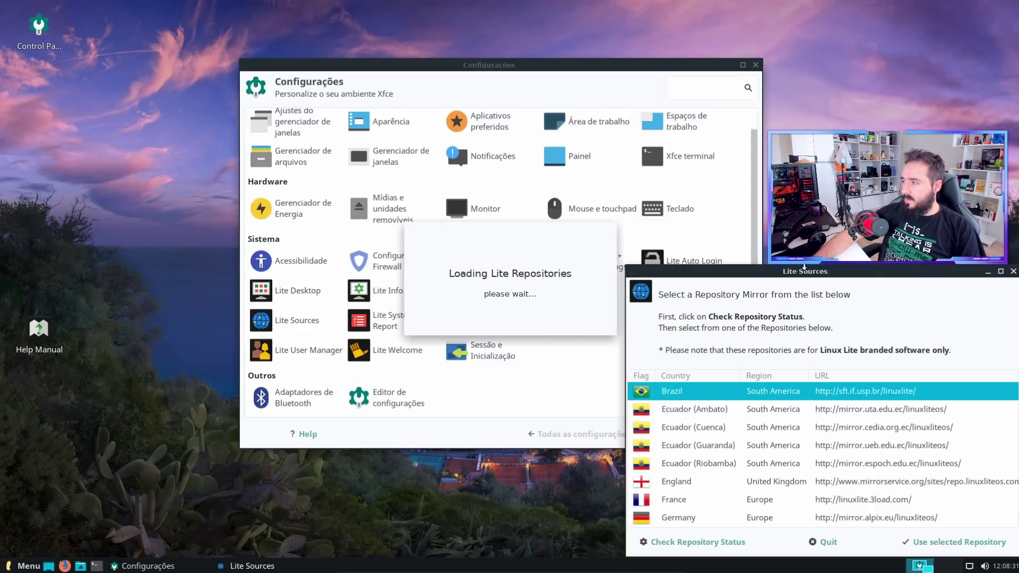
drag(804, 267, 381, 122)
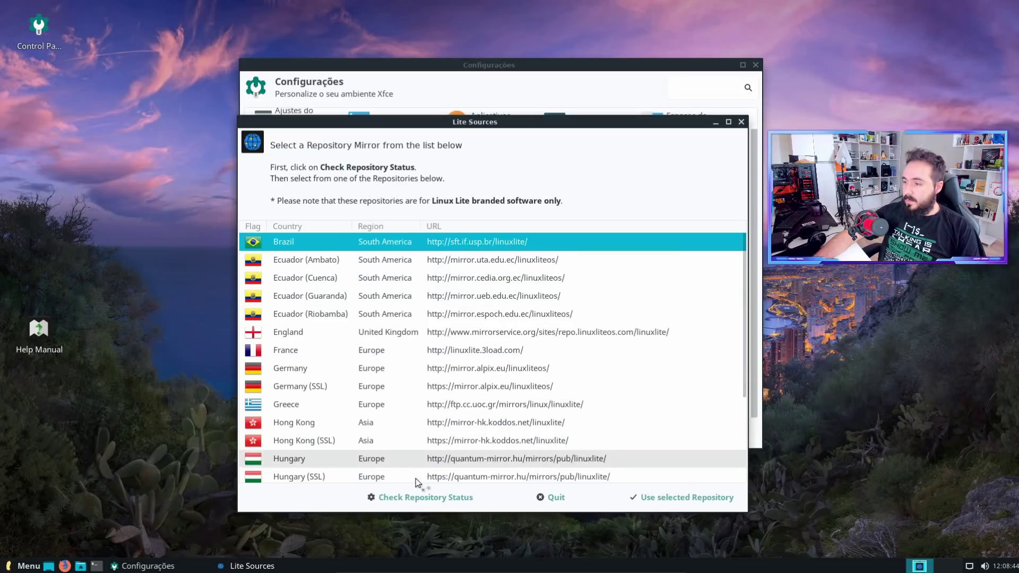
Step: Run the repository status check and arrange its terminal window and the Configurações window while the mirrors are tested
click(440, 496)
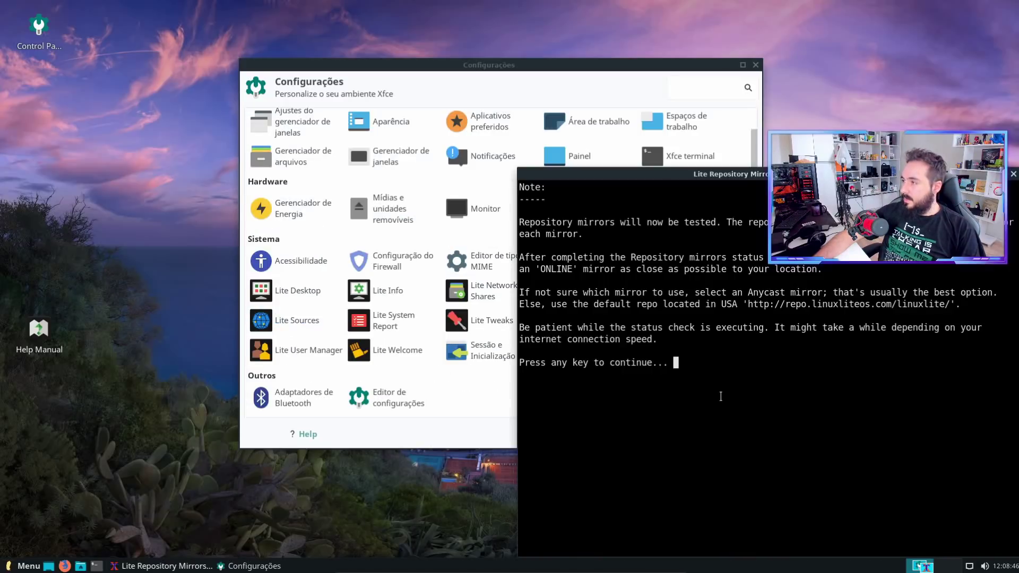
key(Return)
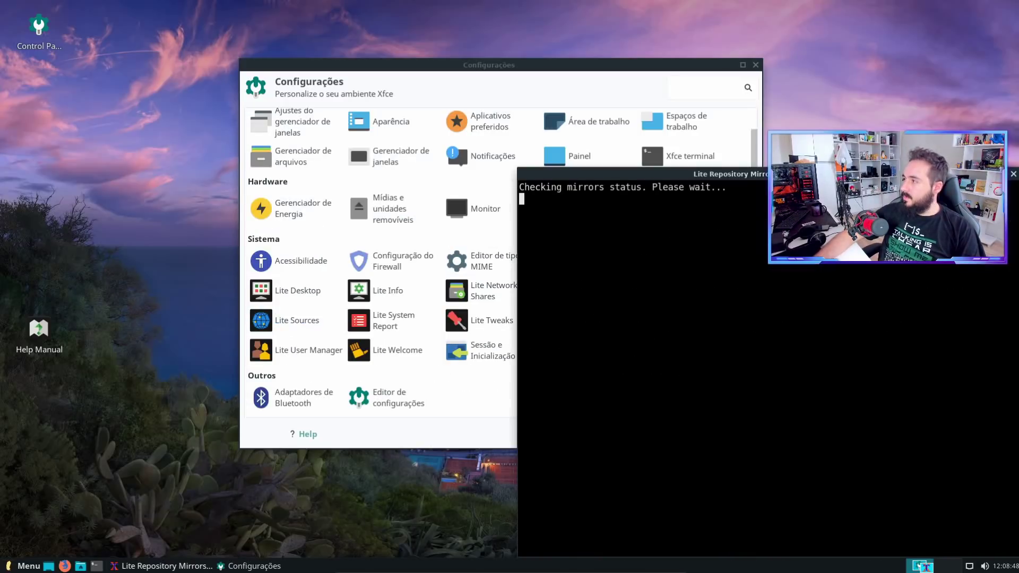
drag(821, 174, 495, 162)
click(755, 236)
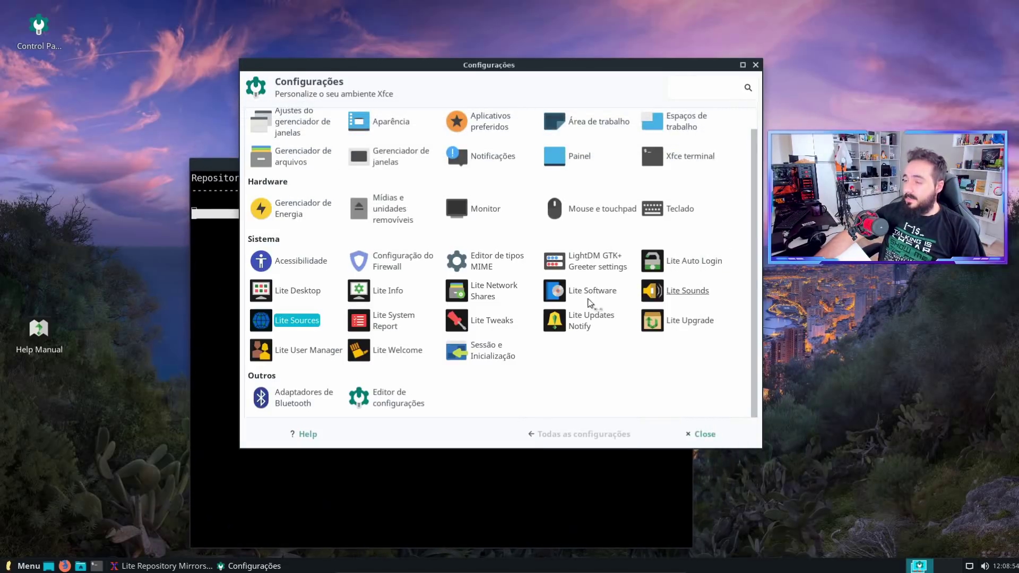
drag(548, 68, 660, 80)
drag(300, 169, 159, 120)
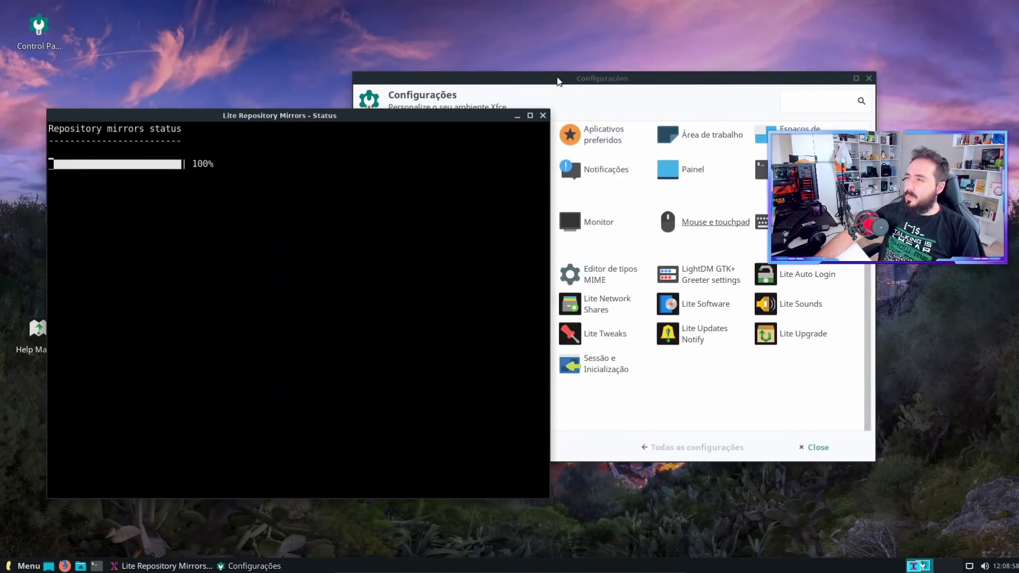
drag(559, 80, 436, 97)
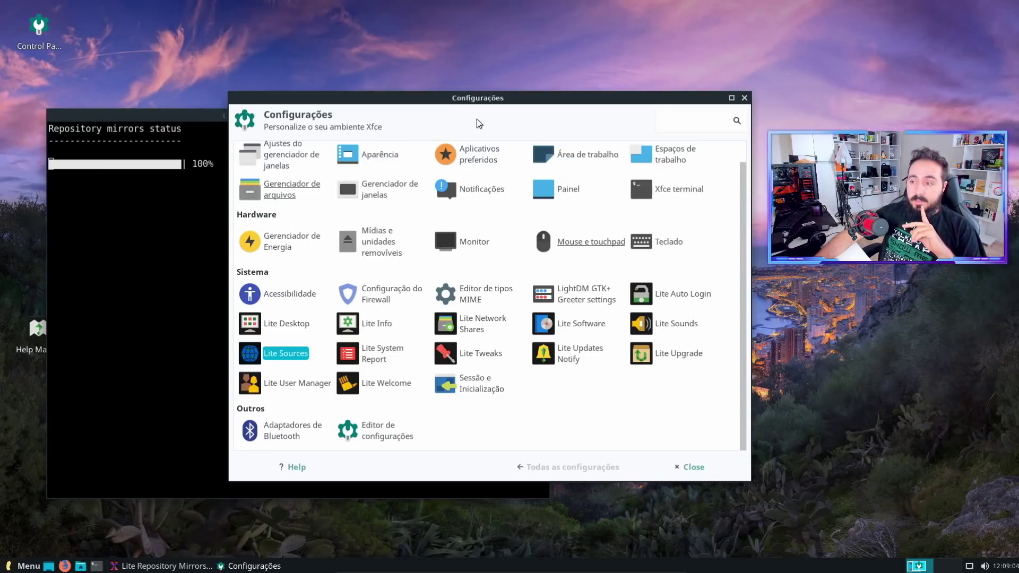
Step: Read the repository mirror status results and close Lite Sources without applying a repository
click(200, 122)
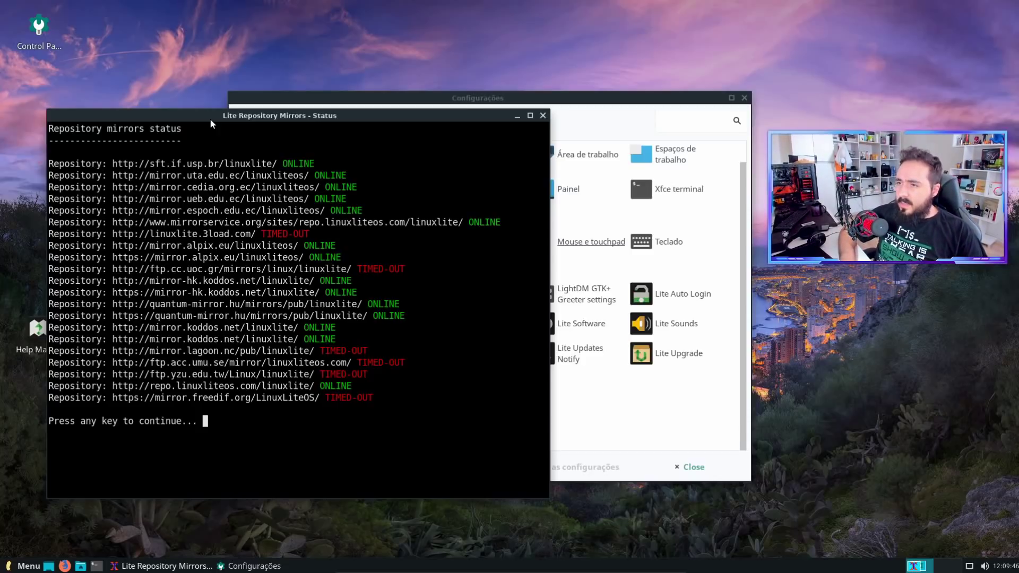
key(Return)
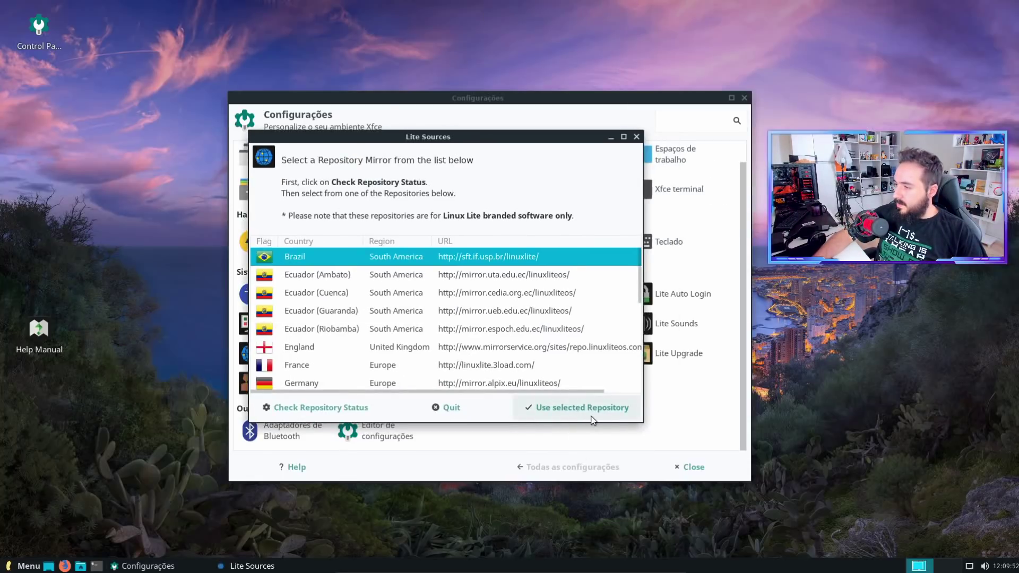
click(637, 137)
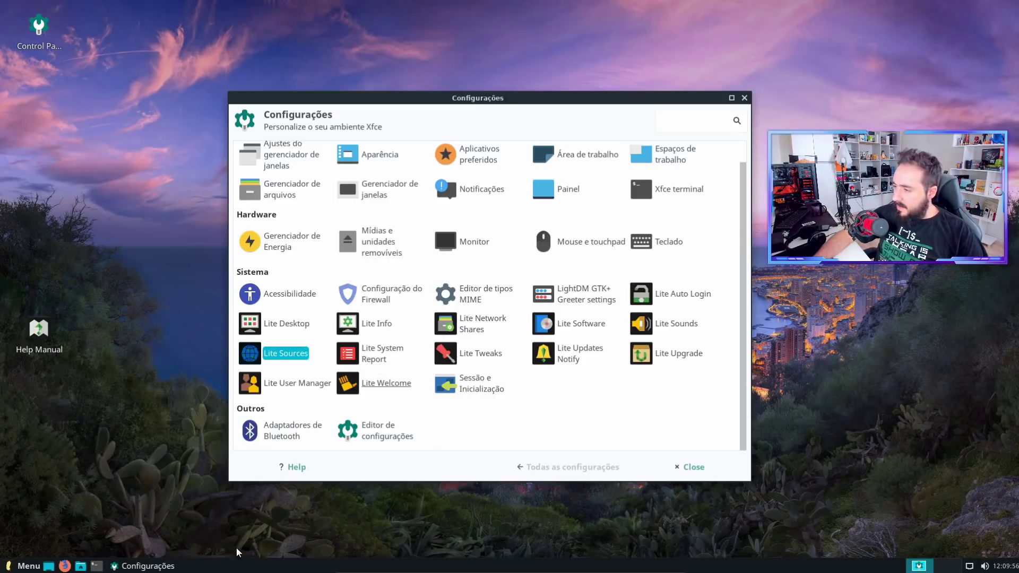
Step: Generate a report with Lite System Report and view it maximised, examining the BIOS and motherboard information
click(458, 426)
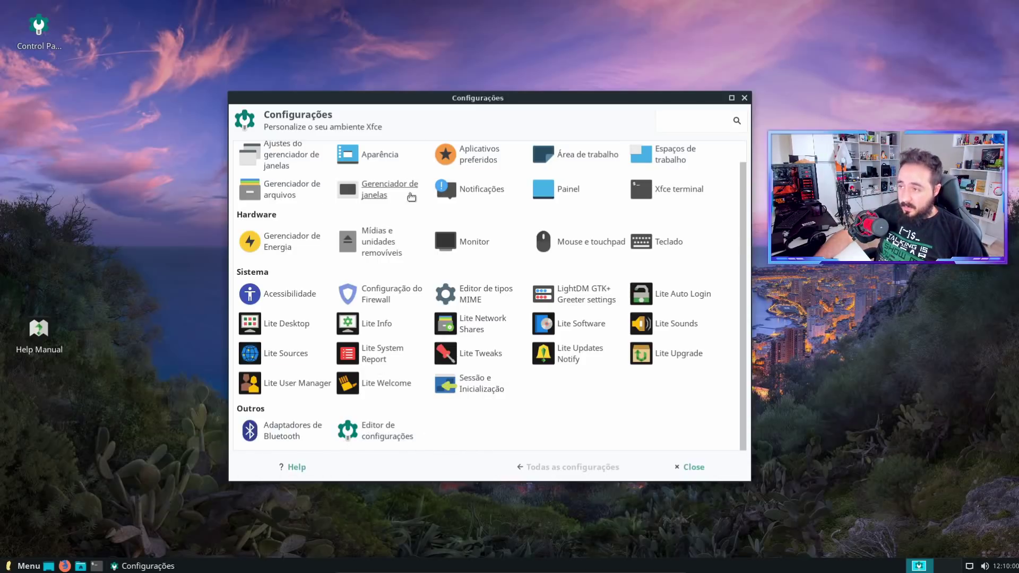
click(380, 367)
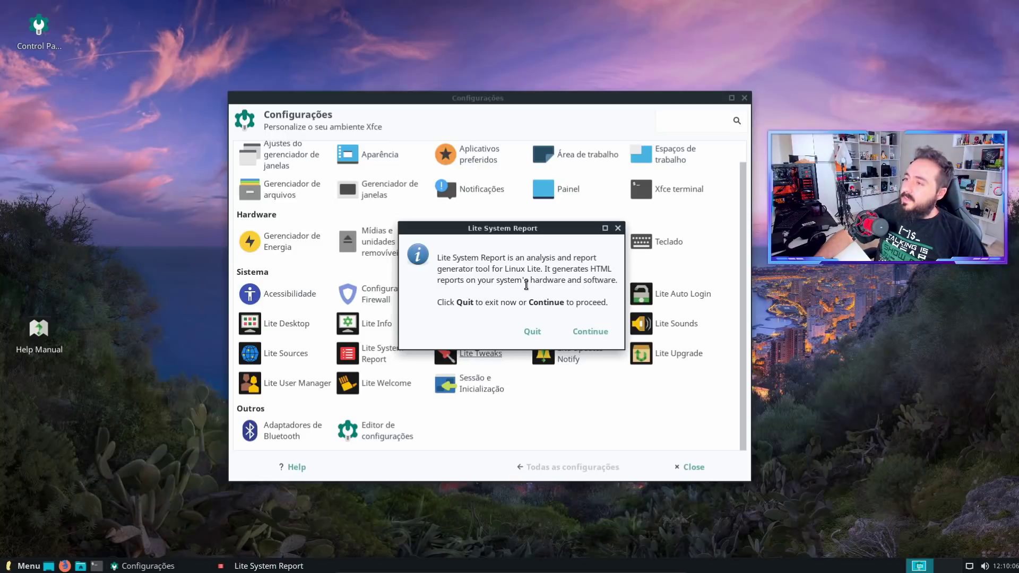
click(588, 332)
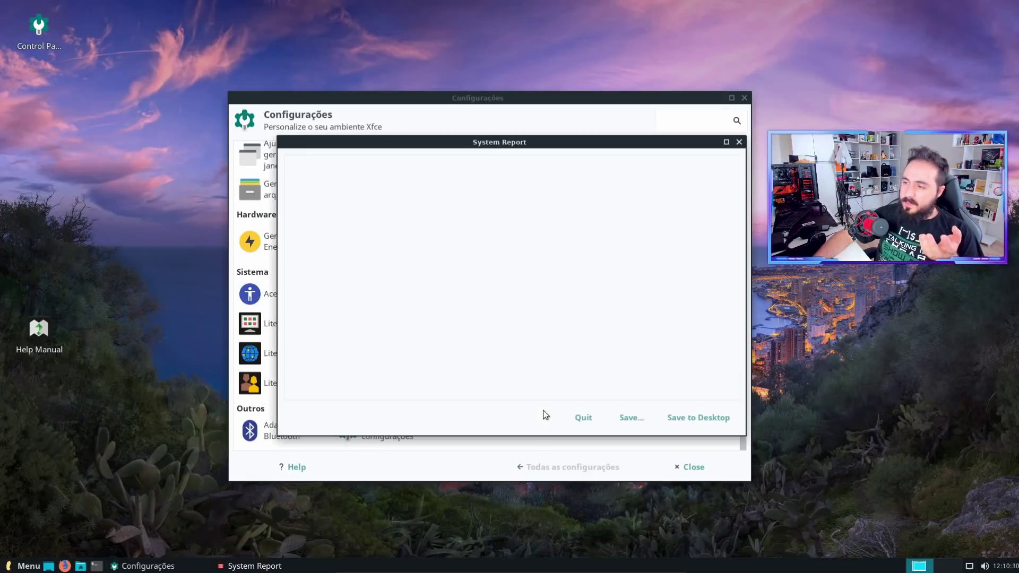
click(726, 142)
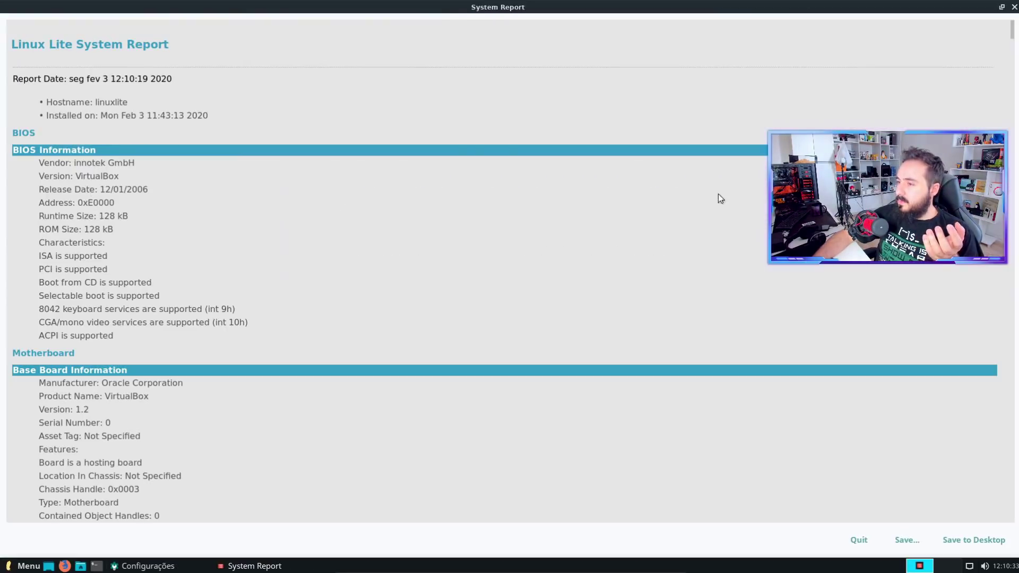
drag(1011, 29, 931, 20)
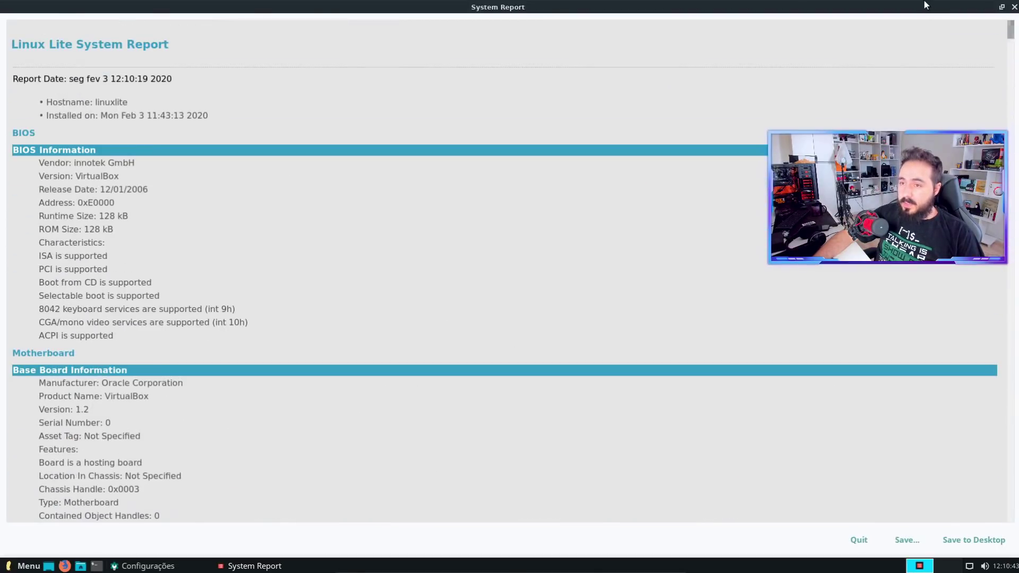
Step: Close the system report and open Lite Tweaks from Configurações to examine its list of maintenance tasks
click(1003, 7)
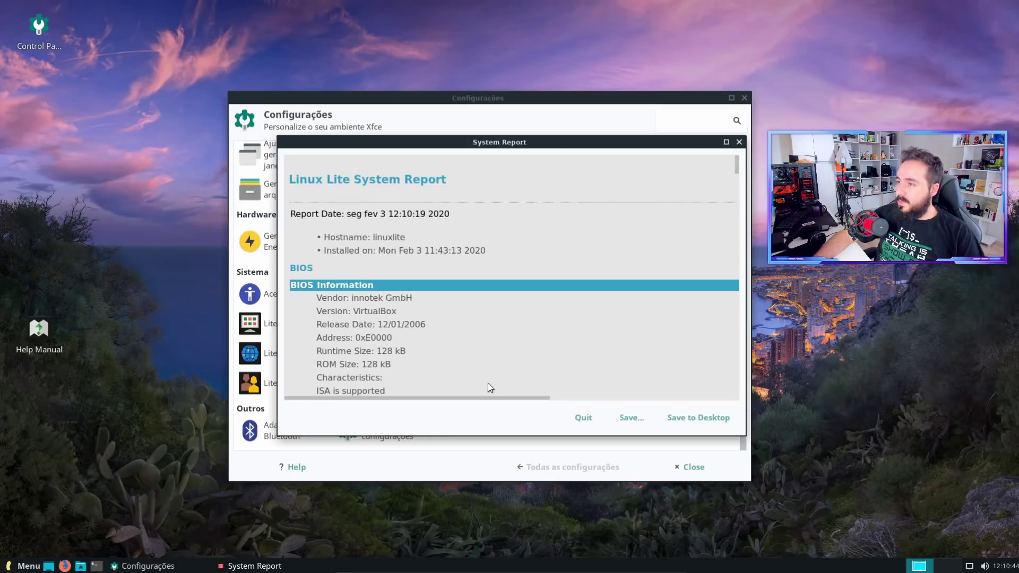
click(739, 143)
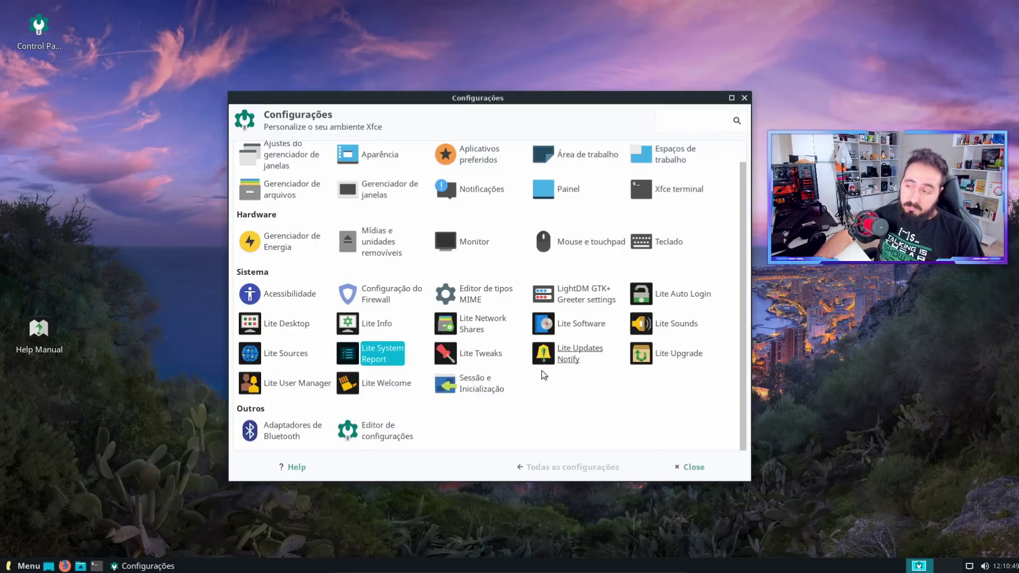
click(489, 355)
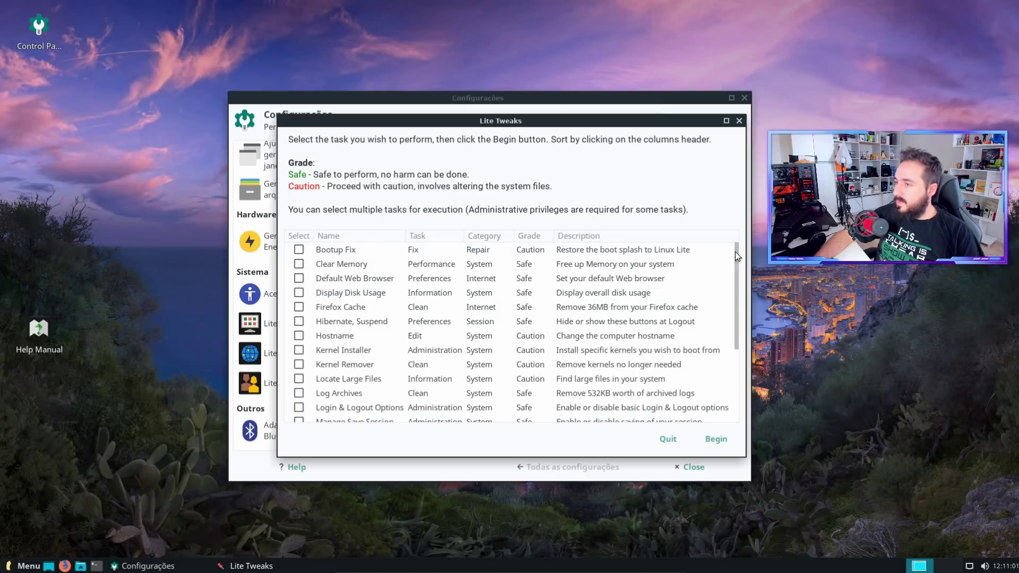
drag(736, 260, 671, 212)
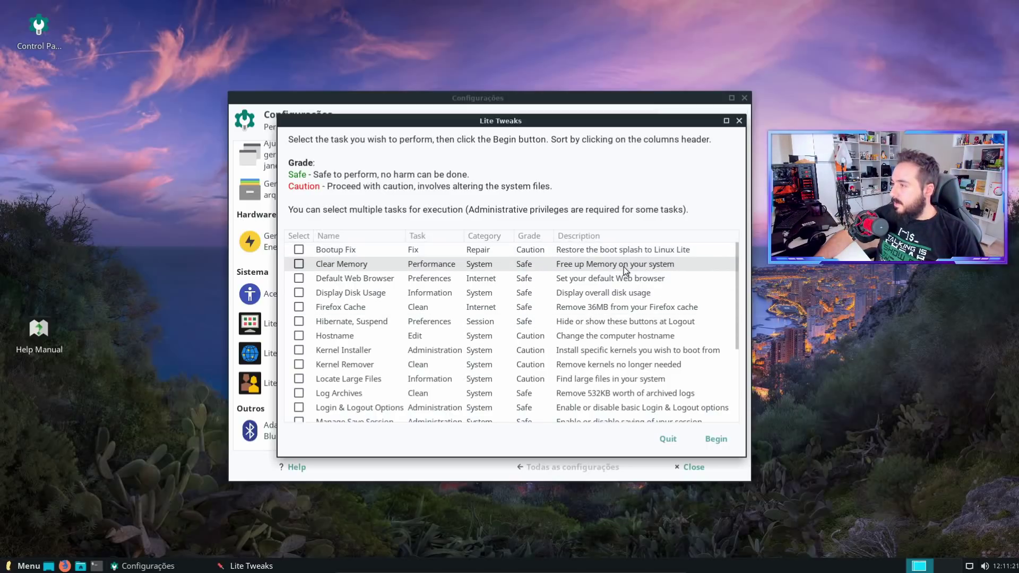
Step: Run the Clear Memory task in Lite Tweaks, authenticating with the account password
click(299, 264)
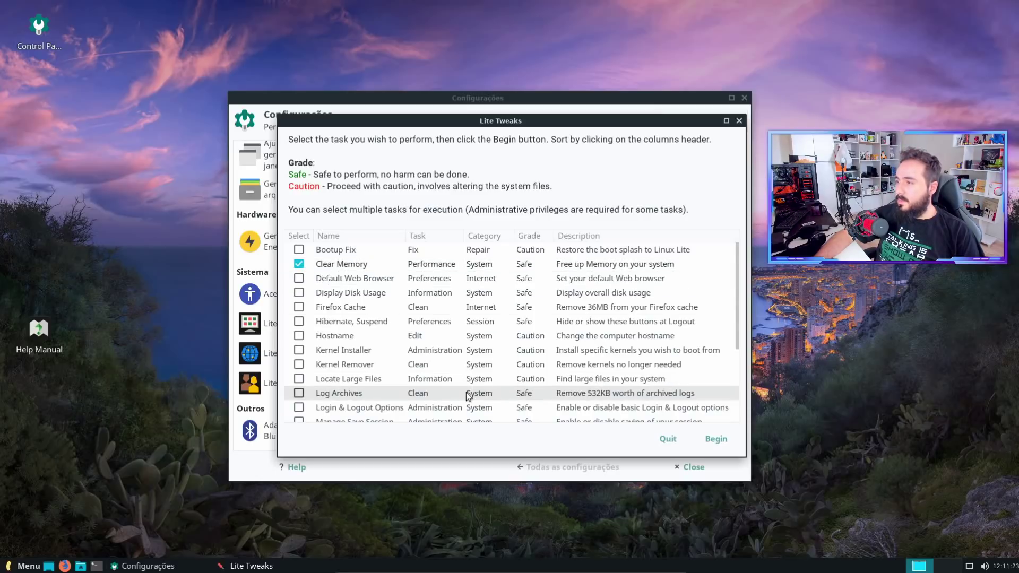
click(714, 439)
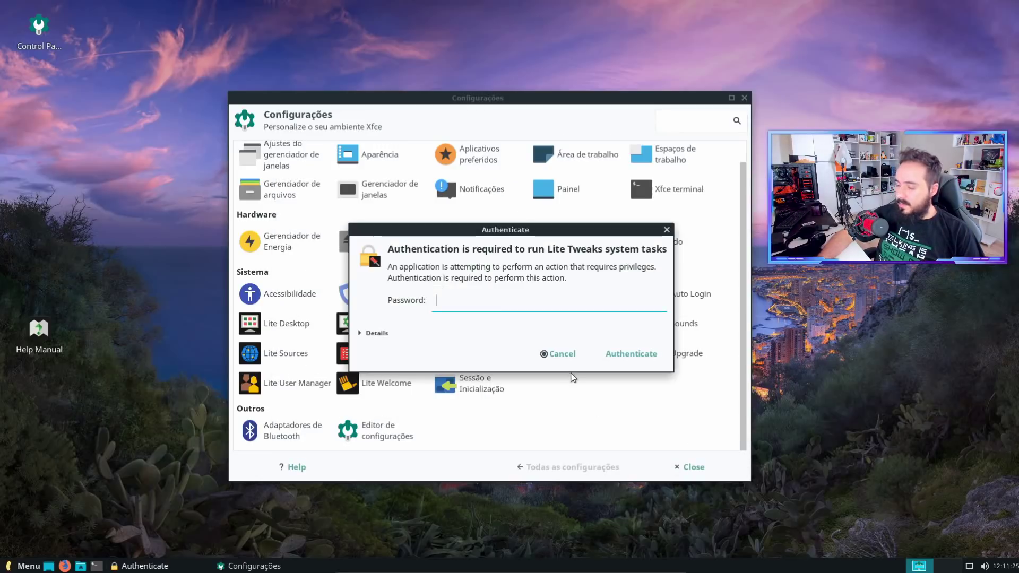
text(•••)
key(Return)
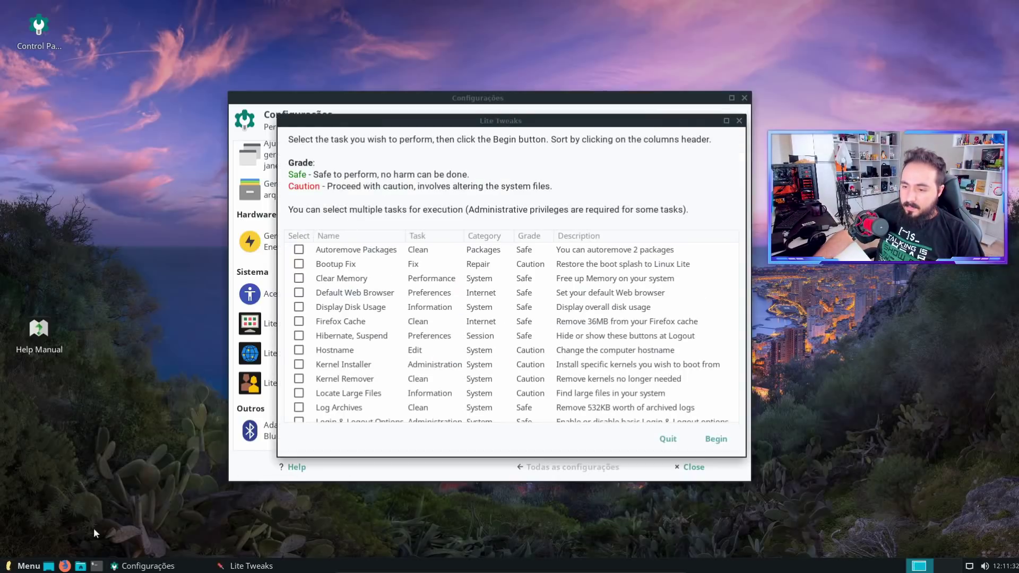
Step: Check the used memory in a terminal with free -h, then close the terminal
key(ctrl+alt+t)
text(free -h)
key(Return)
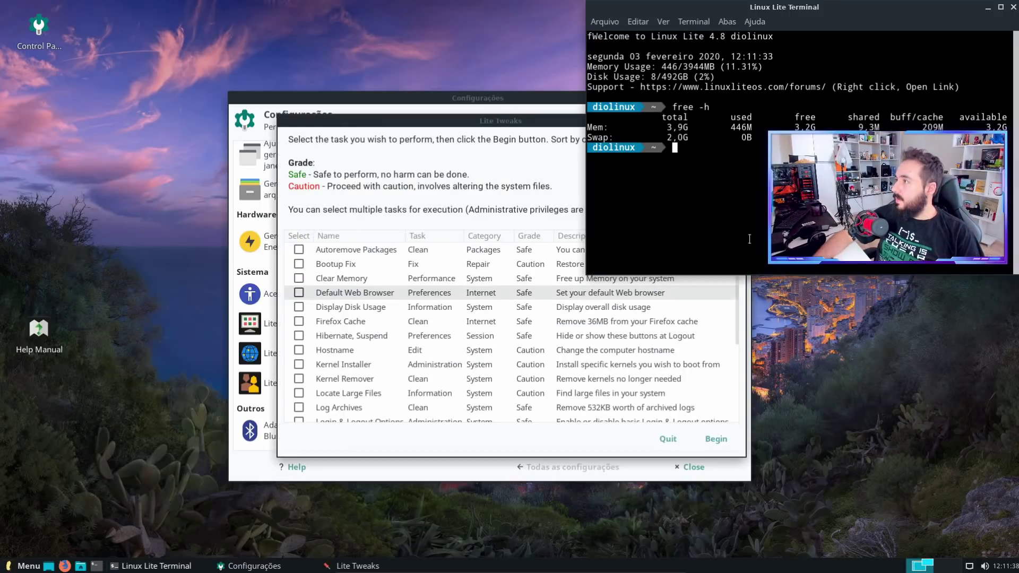
drag(951, 6, 565, 145)
drag(414, 266, 459, 265)
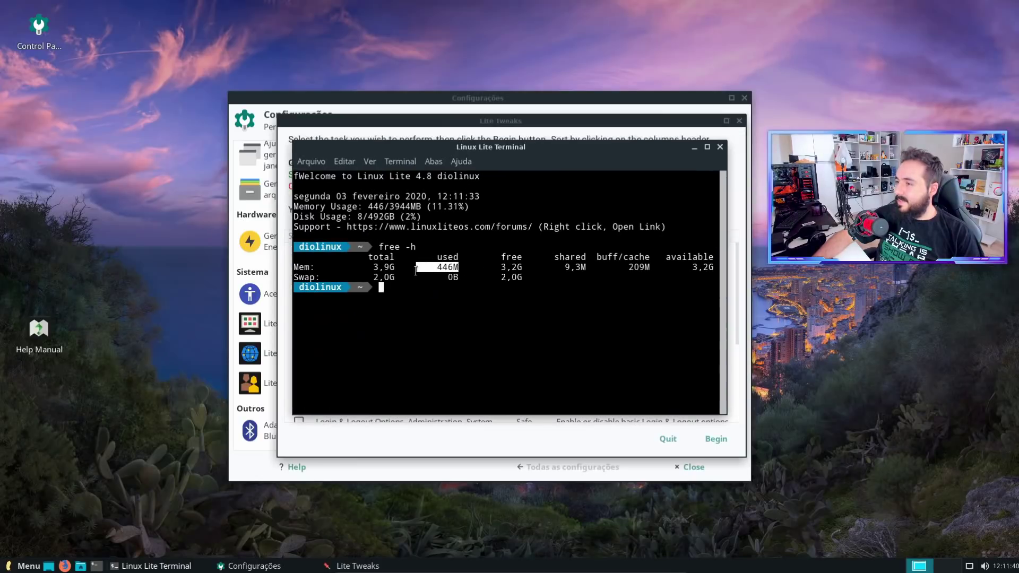
click(723, 145)
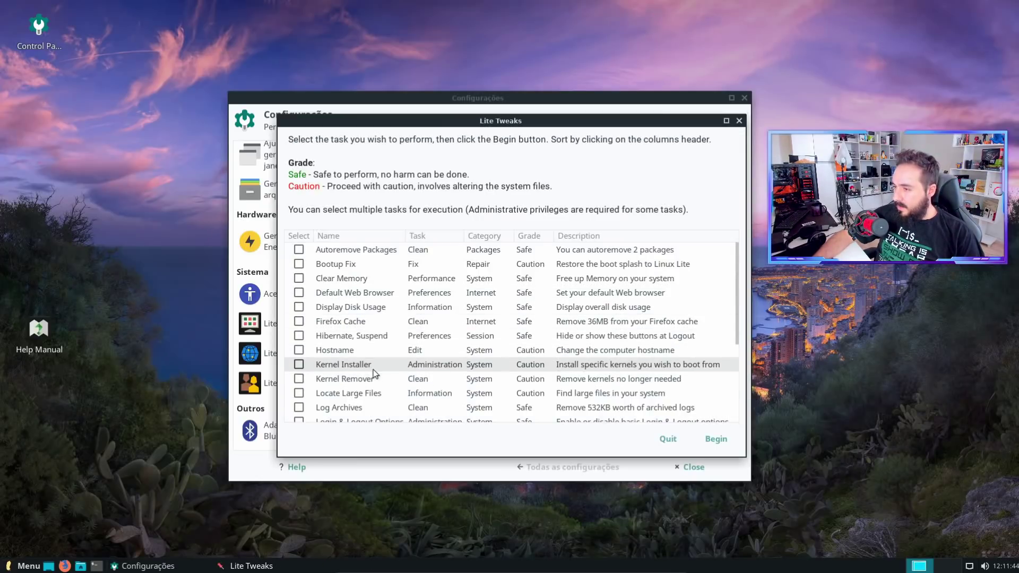
Step: Run the Kernel Installer task in Lite Tweaks and let it fetch the updates list
click(299, 365)
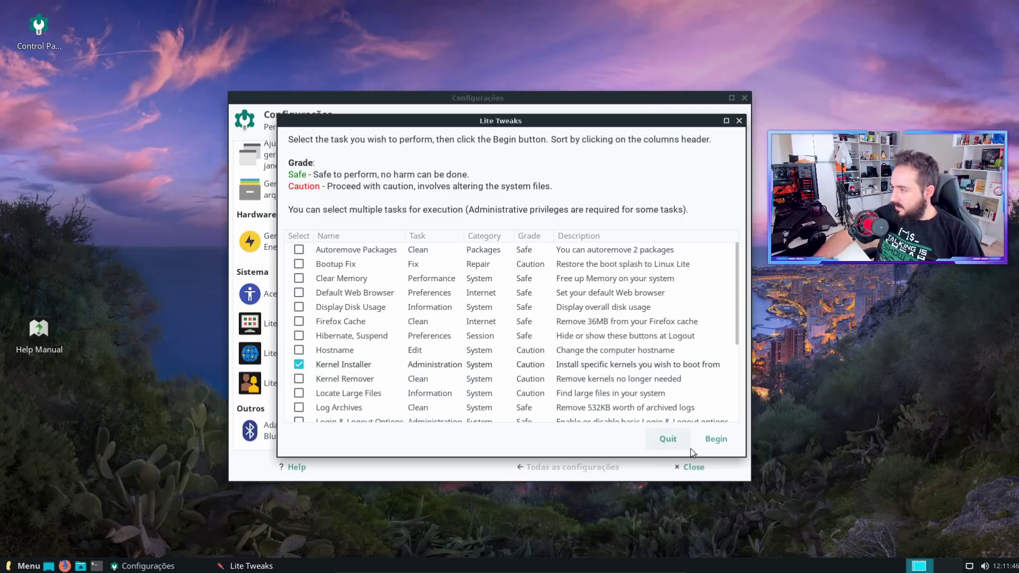
click(715, 438)
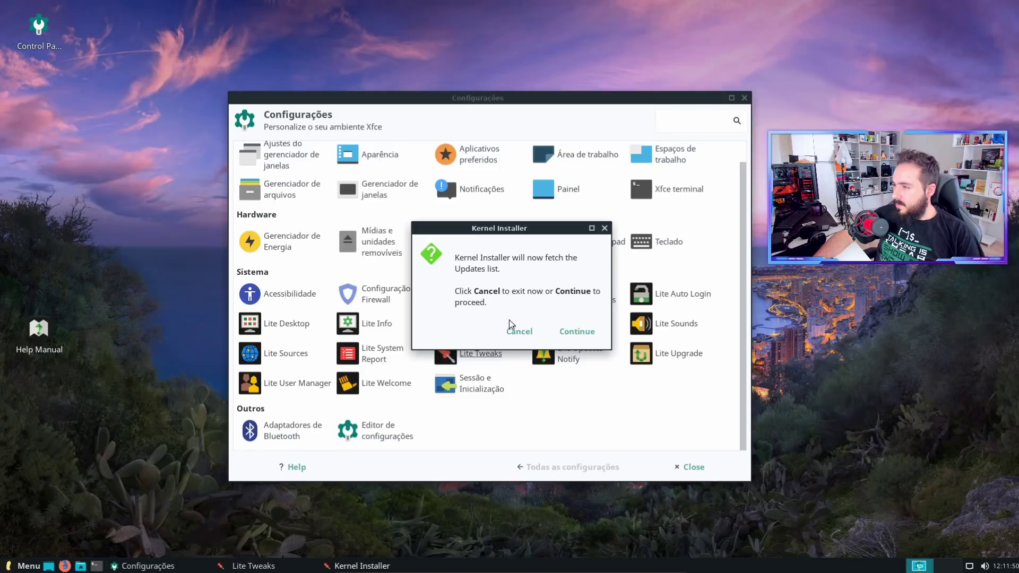
click(578, 333)
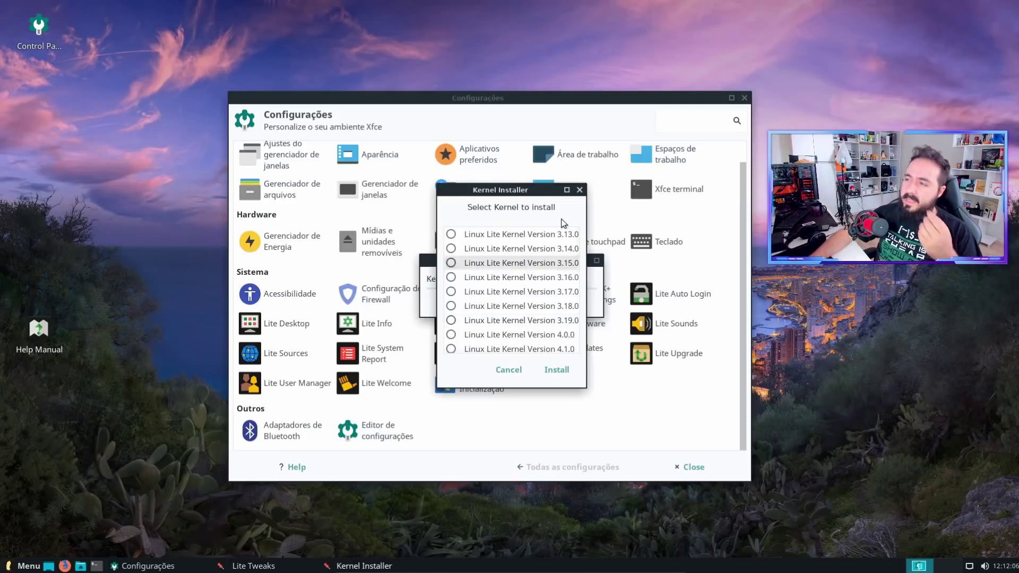
Step: Move and enlarge the Kernel Installer window and examine the full list of available Linux Lite kernel versions
drag(508, 190, 427, 184)
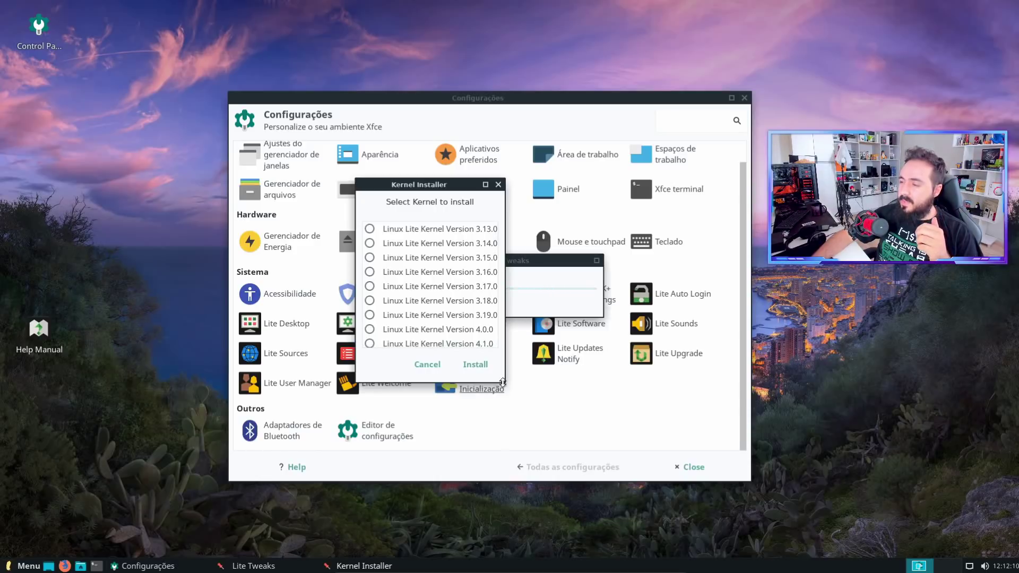
scroll(486, 278, down, 2)
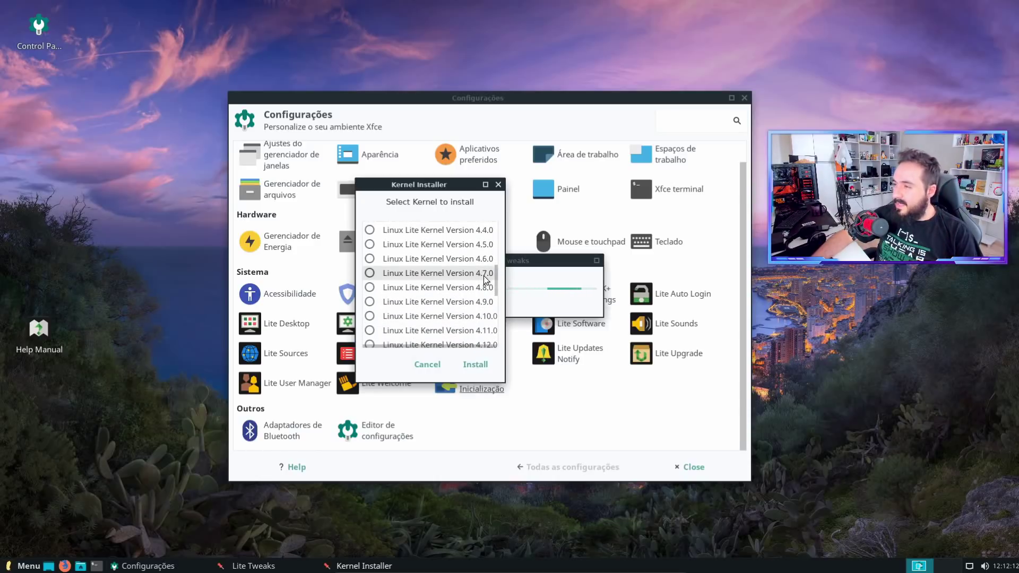
scroll(486, 278, up, 8)
drag(495, 235, 464, 348)
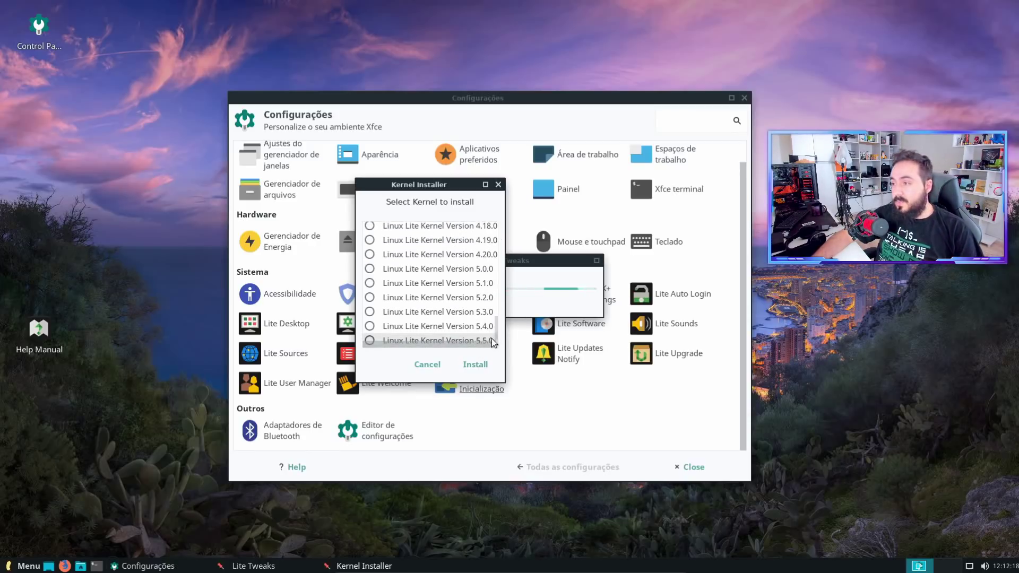
mouse_move(497, 329)
mouse_down()
mouse_move(497, 314)
mouse_move(498, 348)
mouse_up()
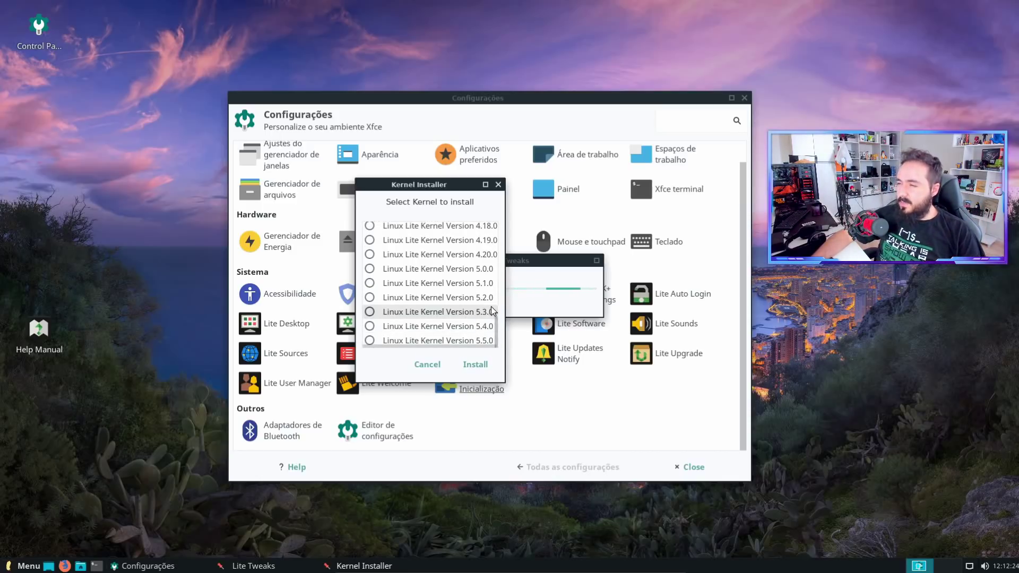
mouse_move(496, 327)
mouse_down()
mouse_move(496, 283)
mouse_move(496, 331)
mouse_up()
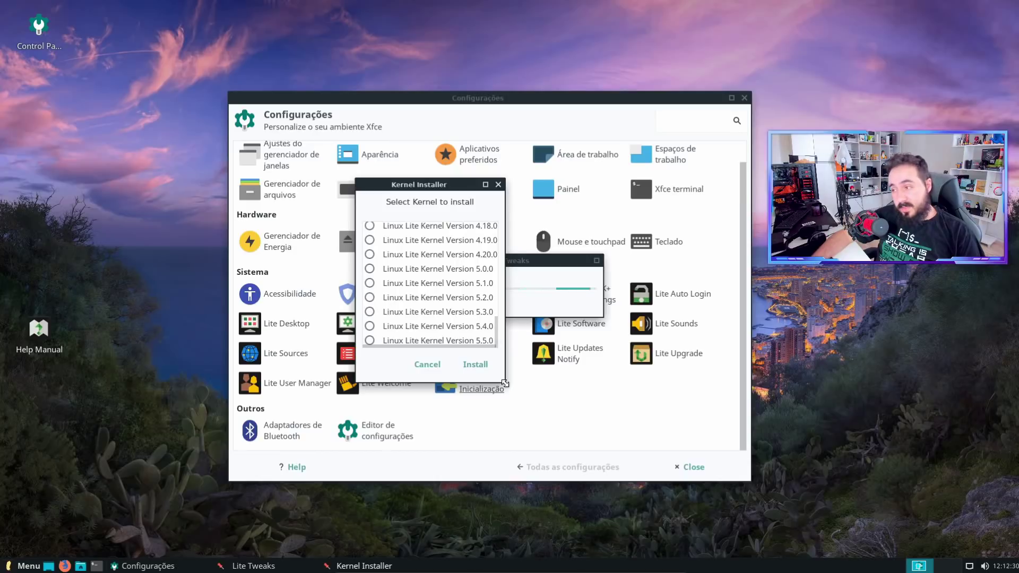
drag(504, 383, 639, 448)
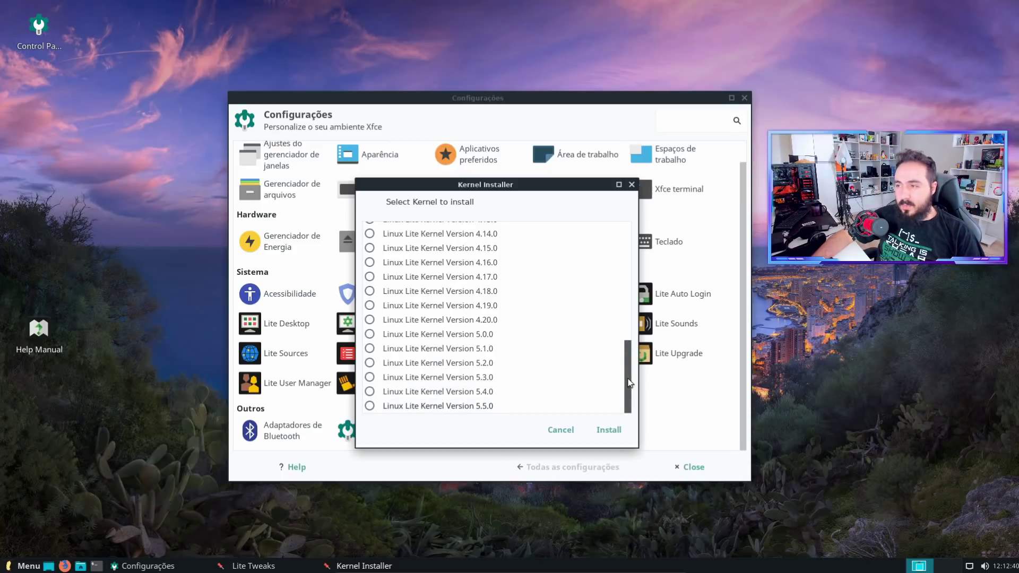
drag(629, 382, 624, 226)
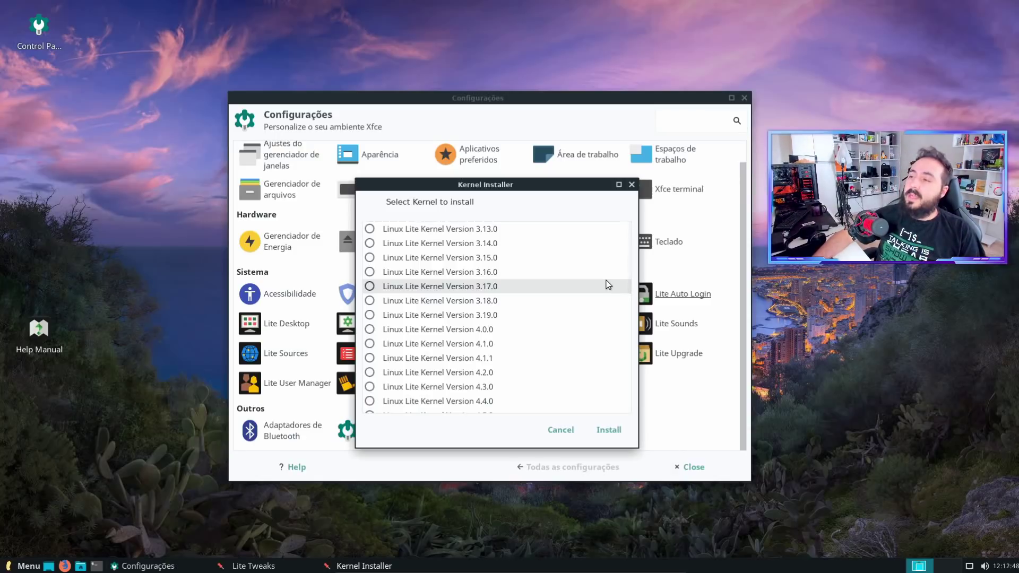
drag(629, 274, 571, 467)
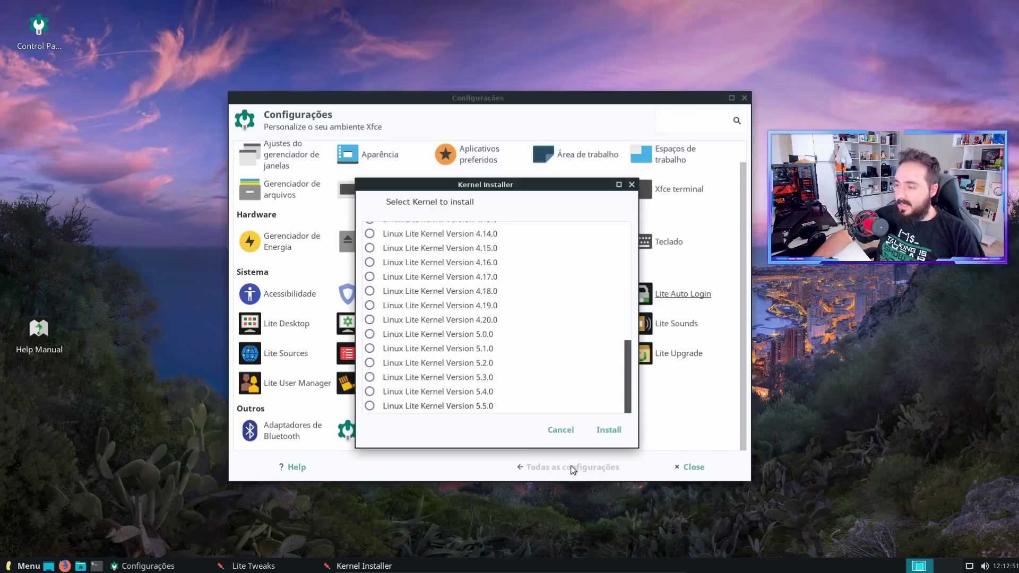
Step: Try to install Linux Lite Kernel Version 5.5.0, closing the Kernel Installer and Lite Tweaks windows during the download
click(370, 406)
click(610, 430)
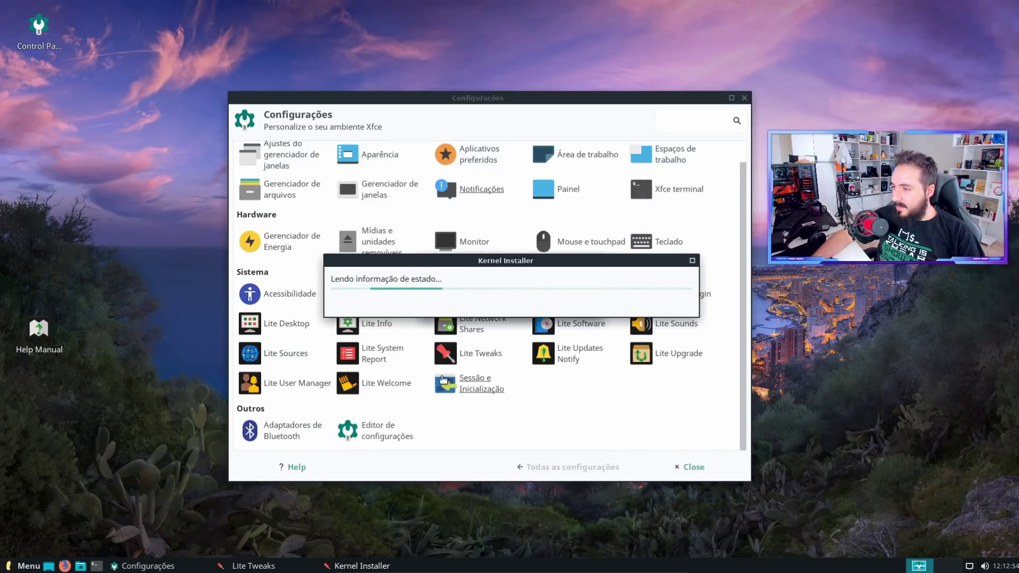
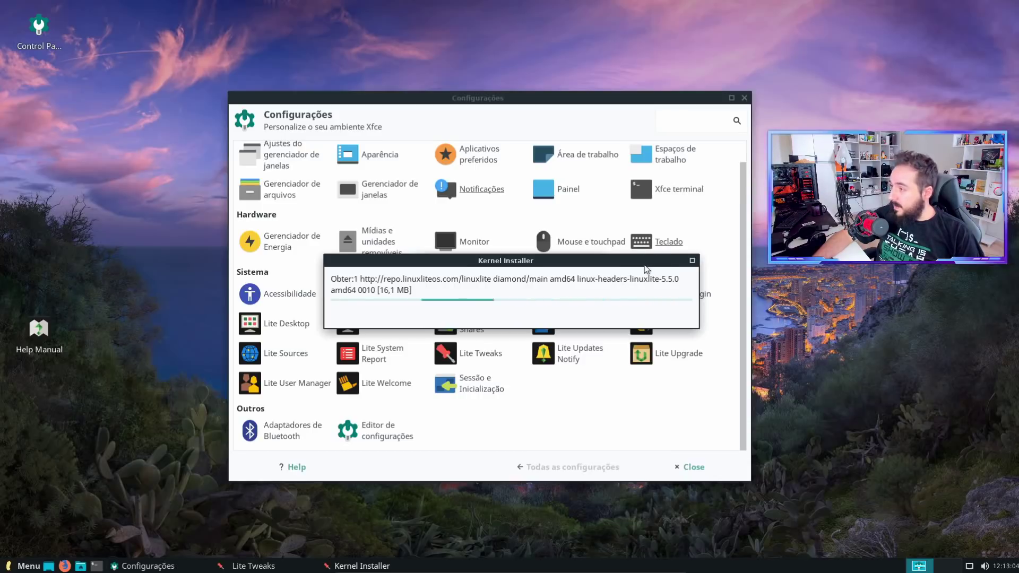
drag(647, 262, 631, 262)
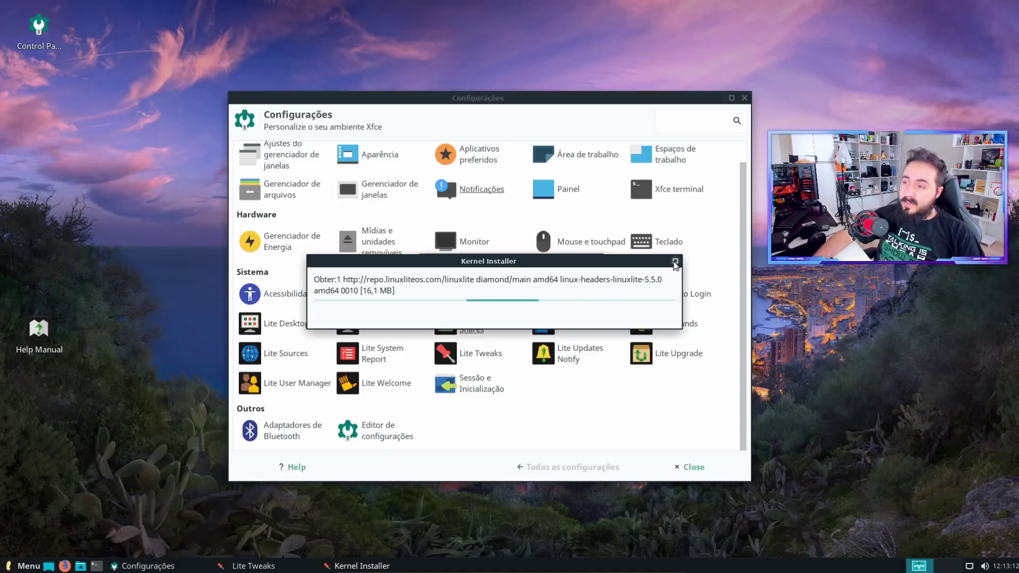
right_click(373, 566)
click(378, 549)
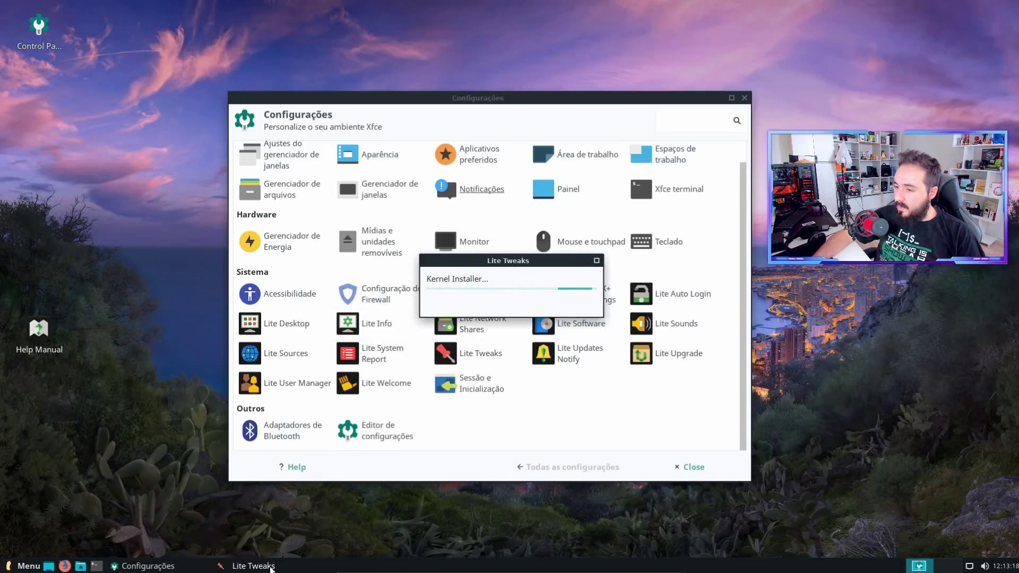
right_click(269, 566)
click(271, 553)
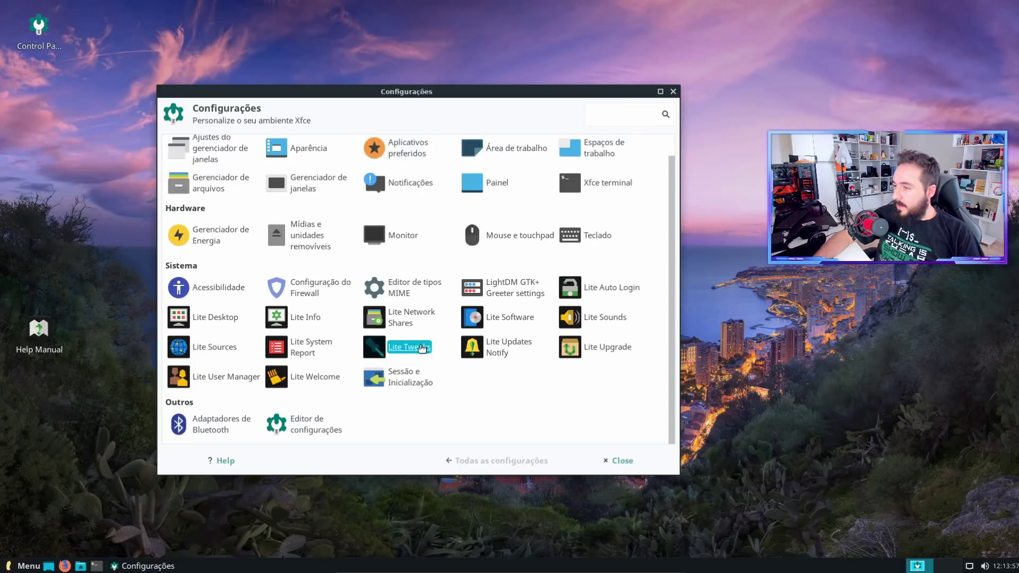
Step: Reopen Lite Tweaks, examine its remaining cleaning, repair and performance tasks, and close it without running any
click(419, 354)
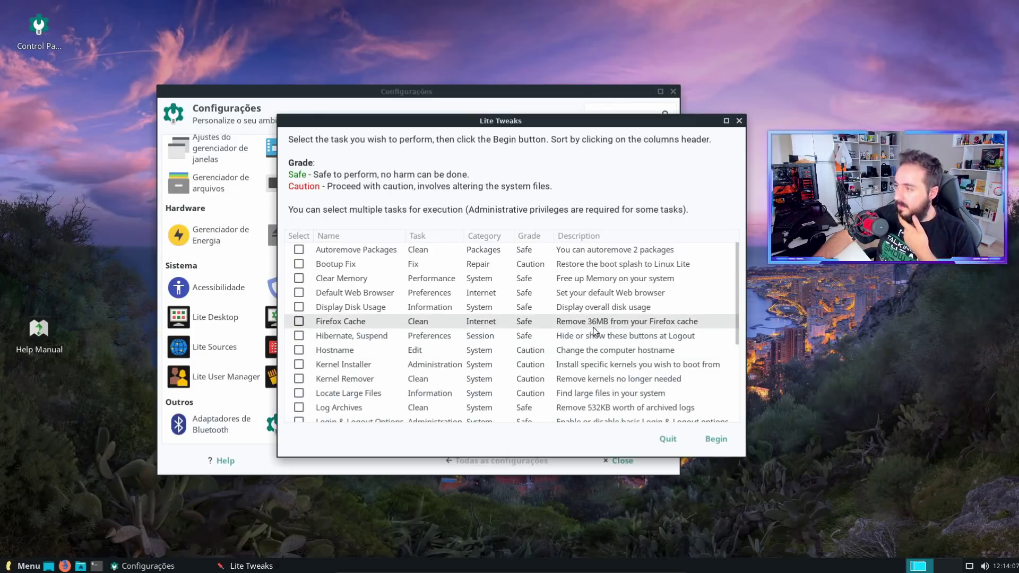
drag(732, 320, 737, 403)
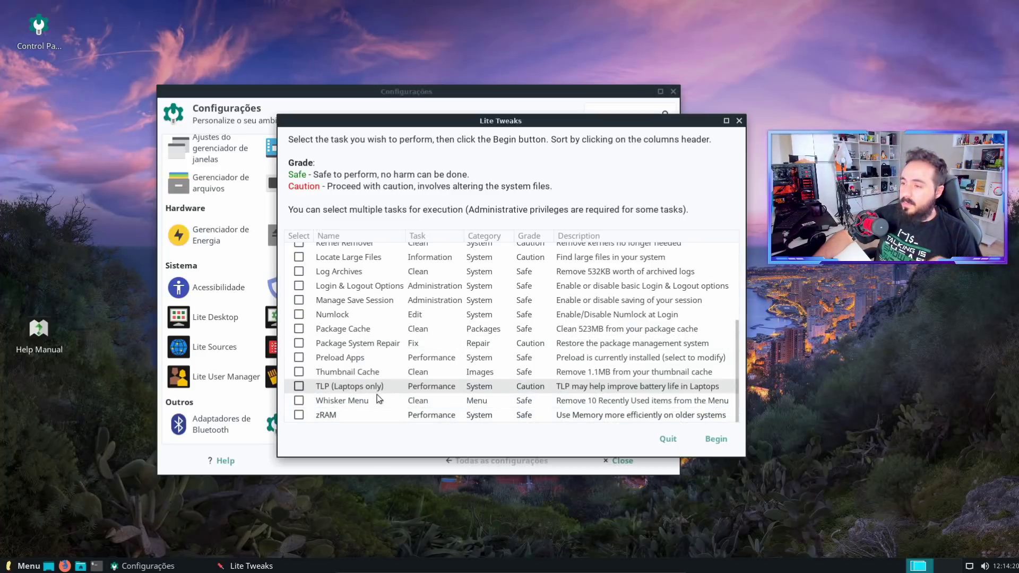
scroll(422, 353, up, 3)
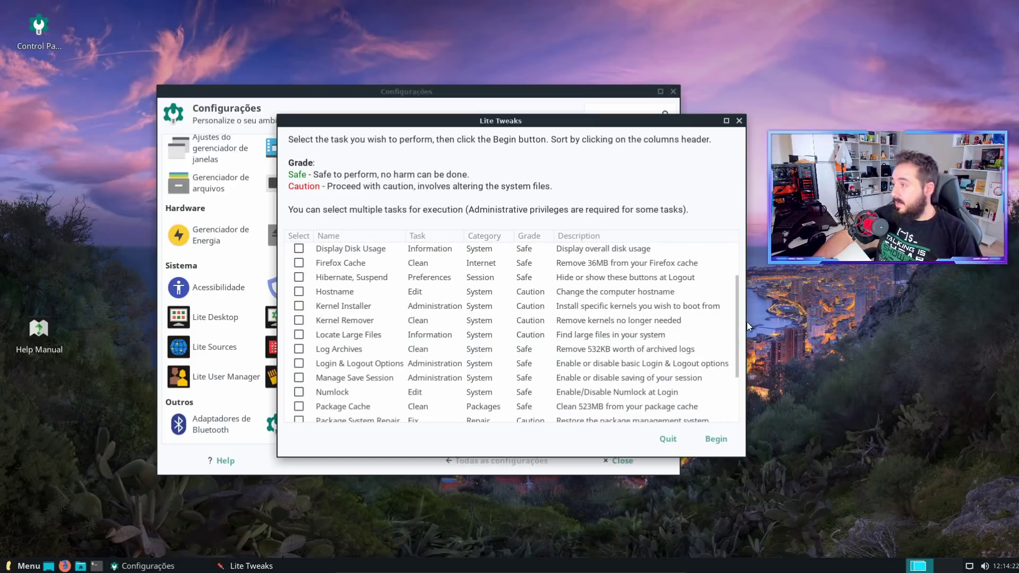
drag(735, 307, 739, 234)
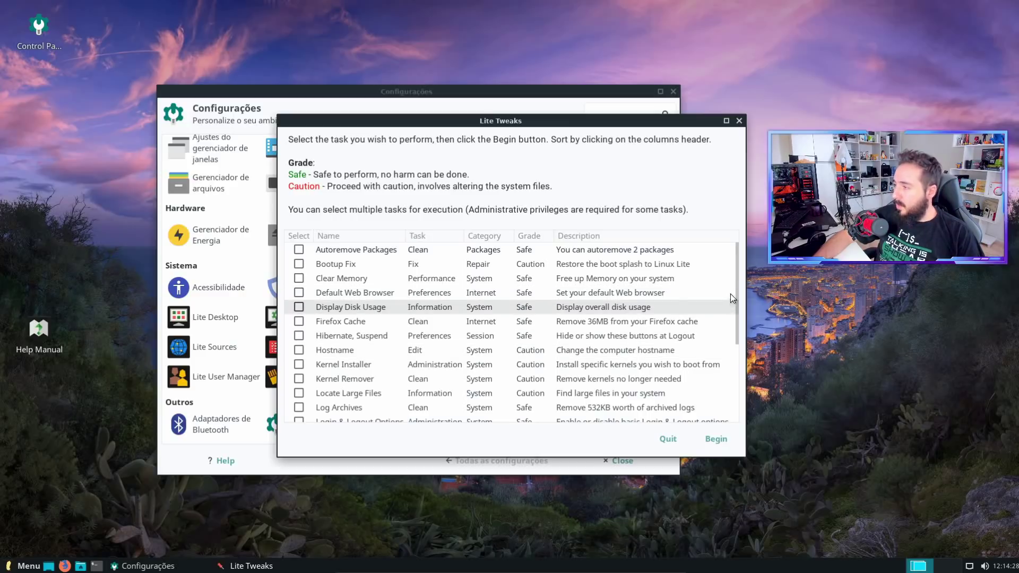
drag(734, 278, 740, 160)
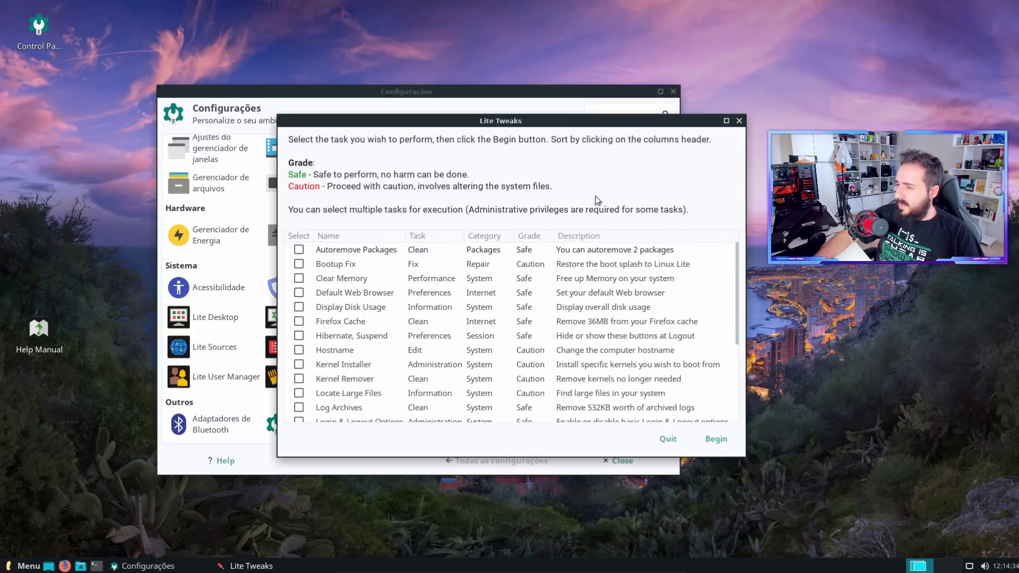
click(740, 121)
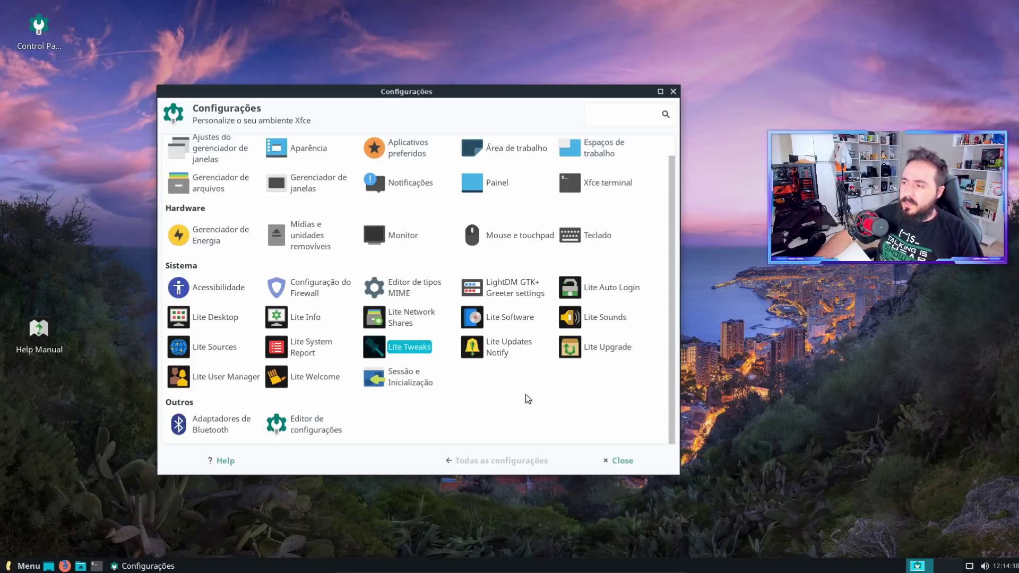
Step: Open Lite Updates Notify with administrative privileges, examine the notification frequency options and quit without setting one
click(508, 352)
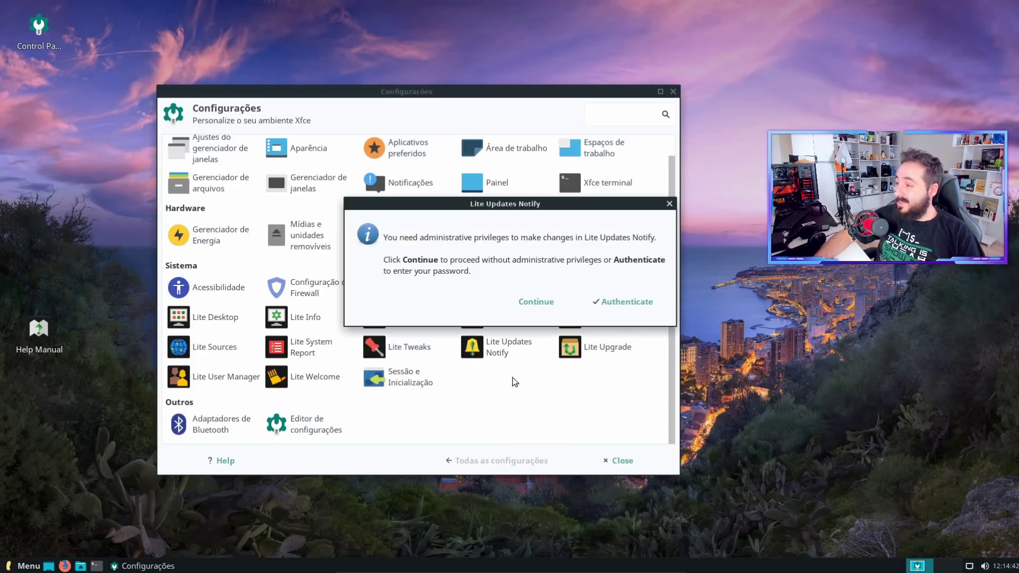
click(610, 301)
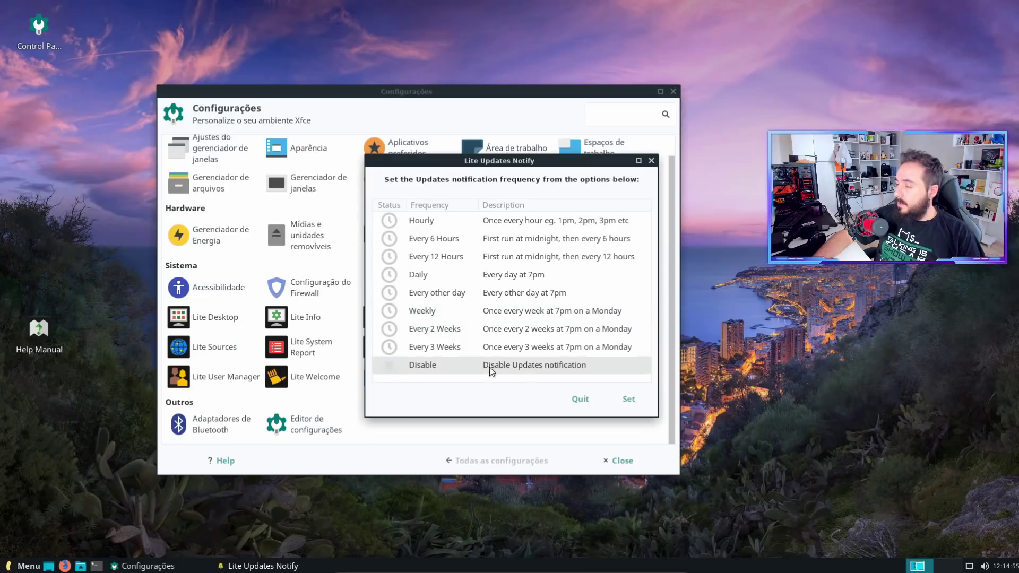
click(581, 401)
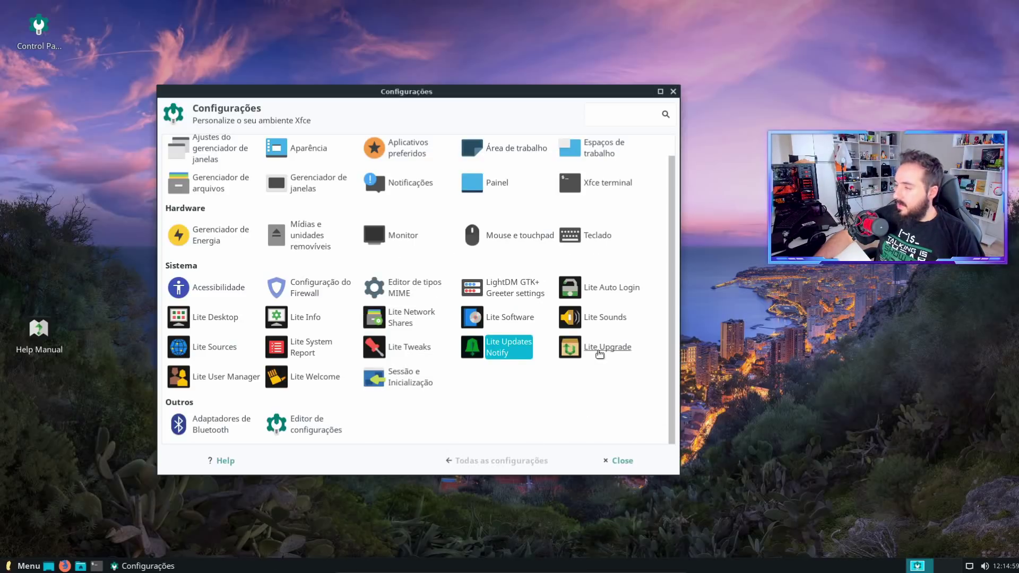
Step: Check for a newer release with Lite Upgrade, and examine the account's groups in an enlarged Lite User Manager before closing it
click(599, 353)
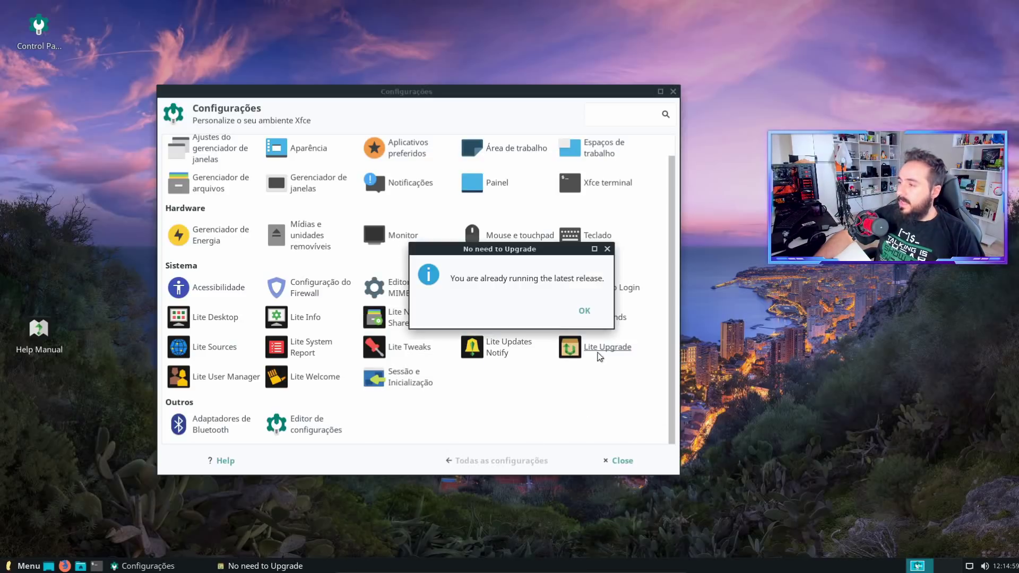
click(583, 312)
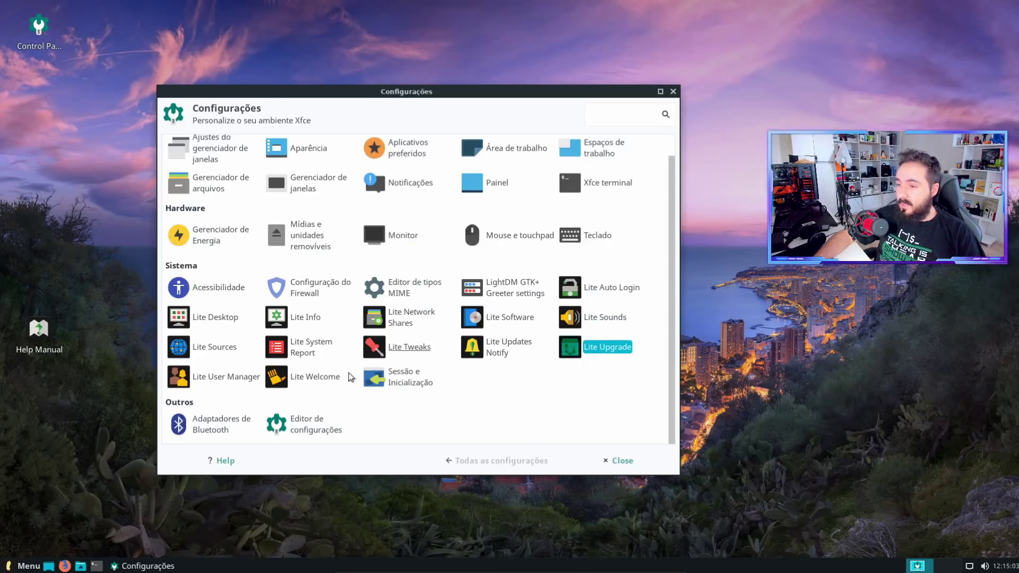
click(238, 388)
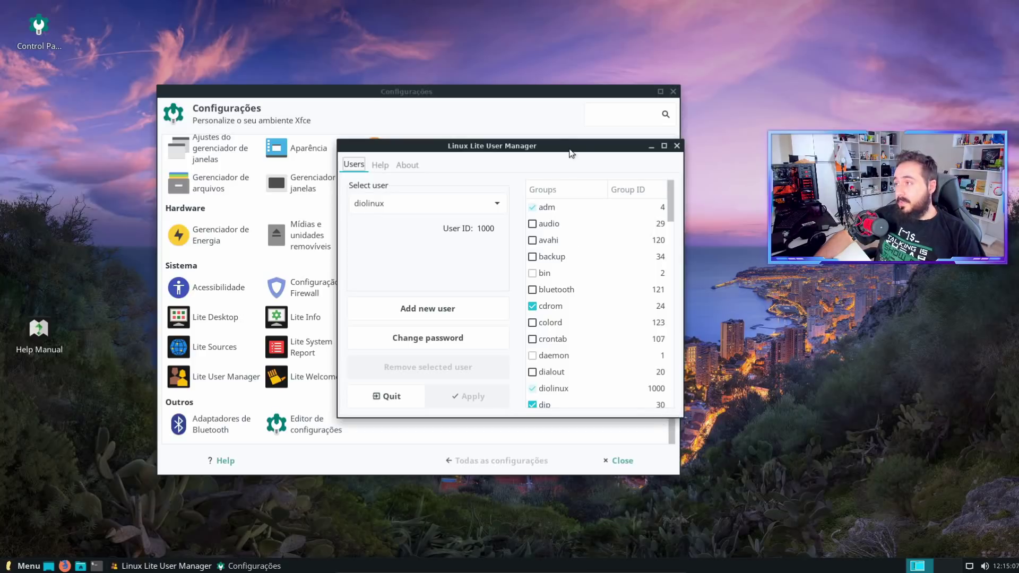
drag(571, 154, 490, 146)
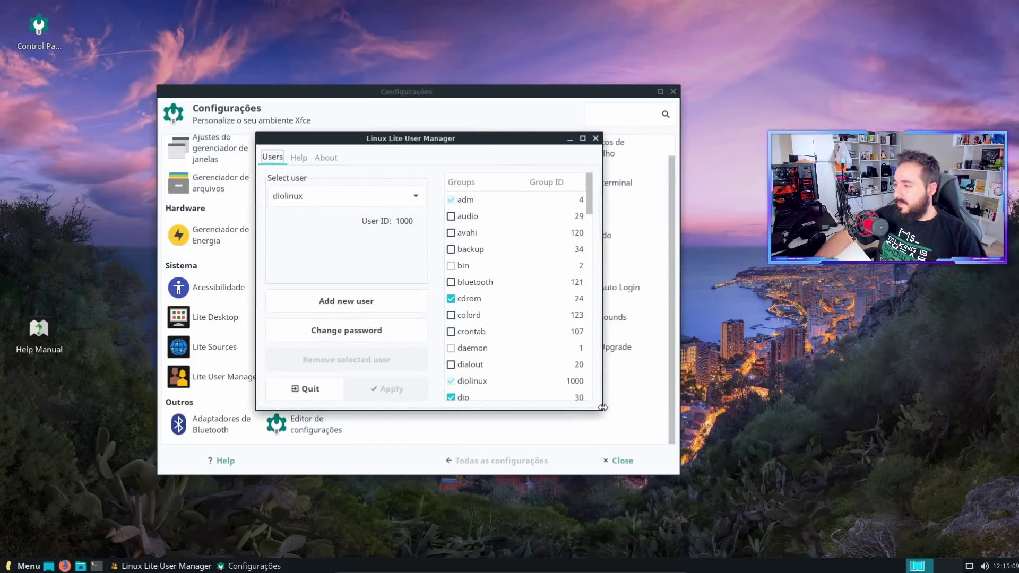
drag(603, 407, 727, 436)
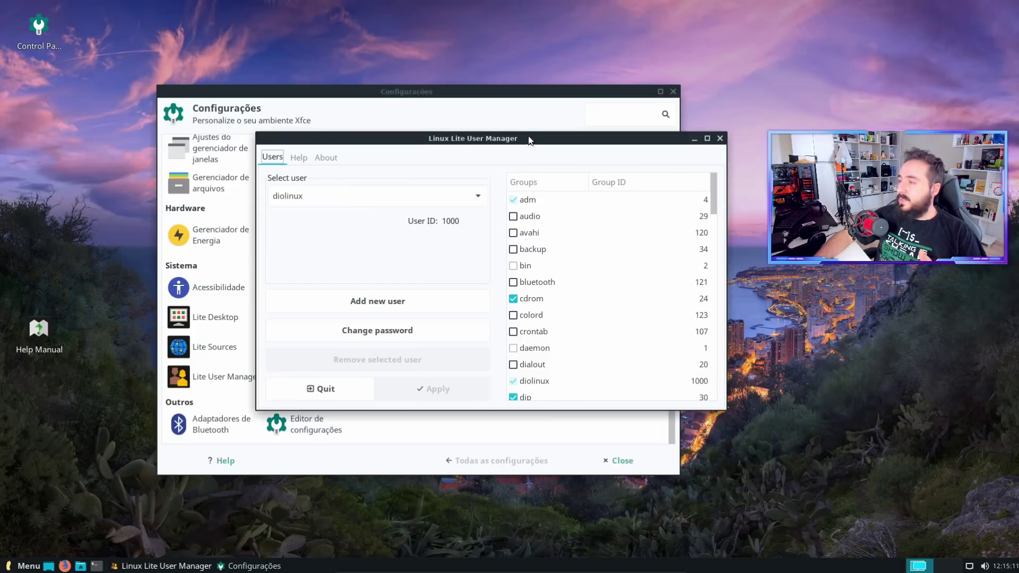
drag(528, 140, 493, 137)
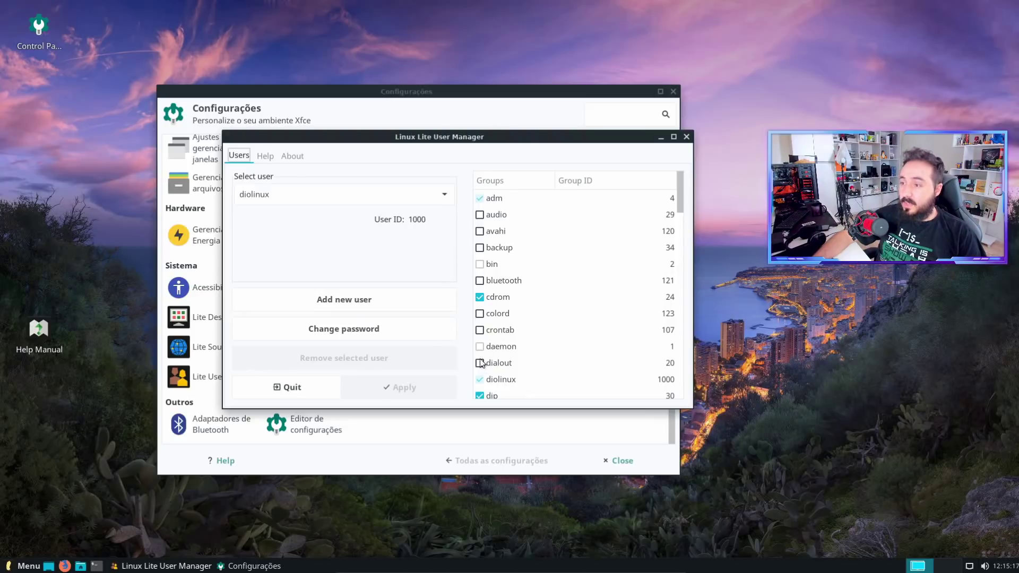
click(687, 137)
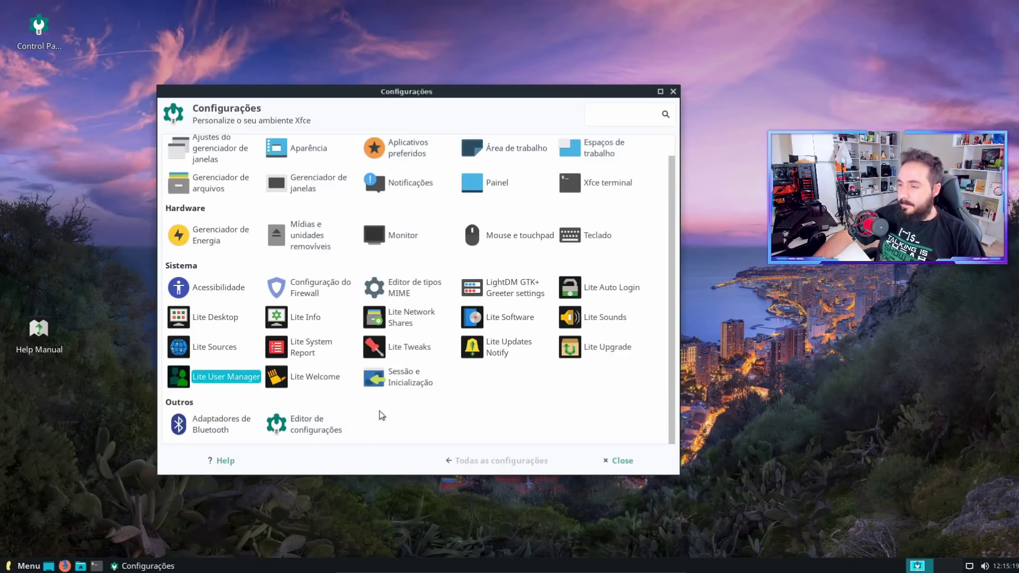
Step: Open Lite Welcome, close the Configurações window and reposition the welcome screen to view its start, support and contribute options
click(319, 378)
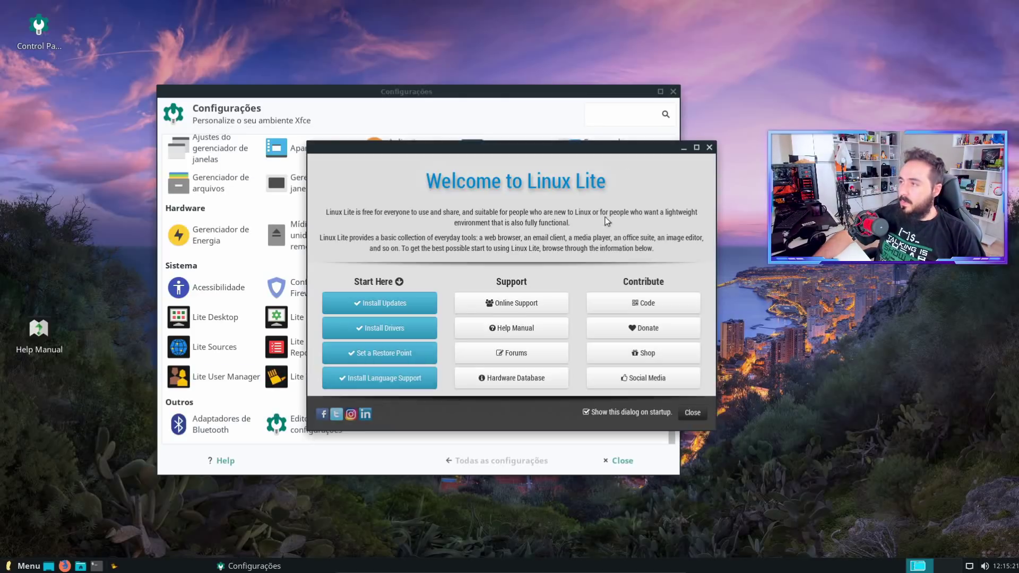
click(673, 92)
drag(629, 152, 501, 129)
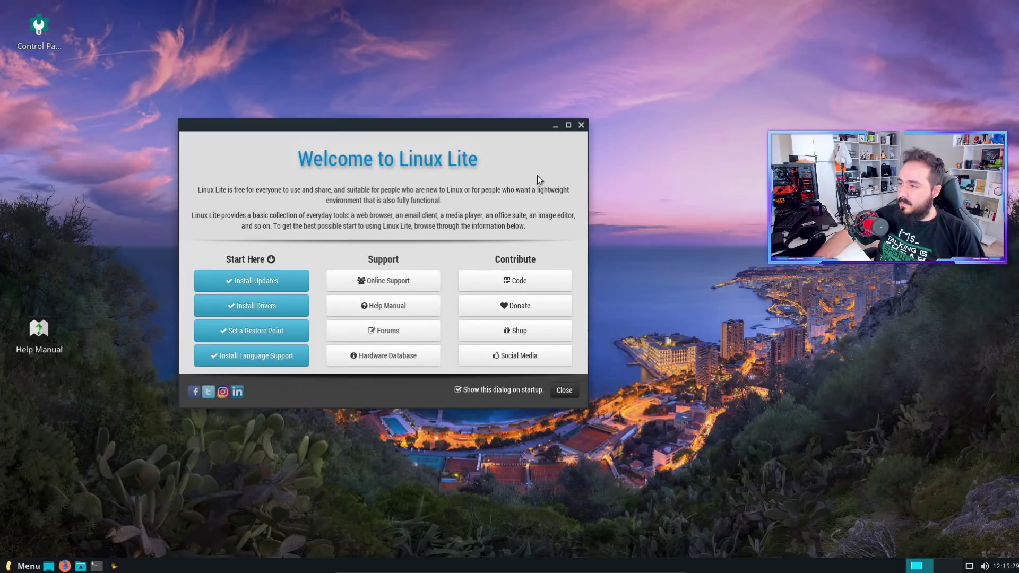
drag(502, 140, 578, 153)
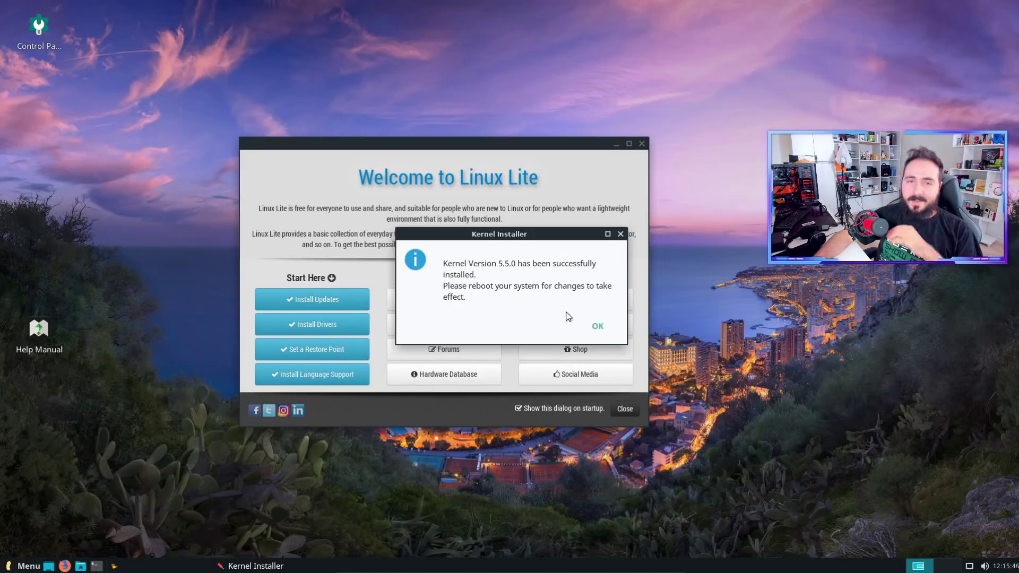
Step: Dismiss the Kernel Installer message and close the Lite Tweaks window
click(598, 327)
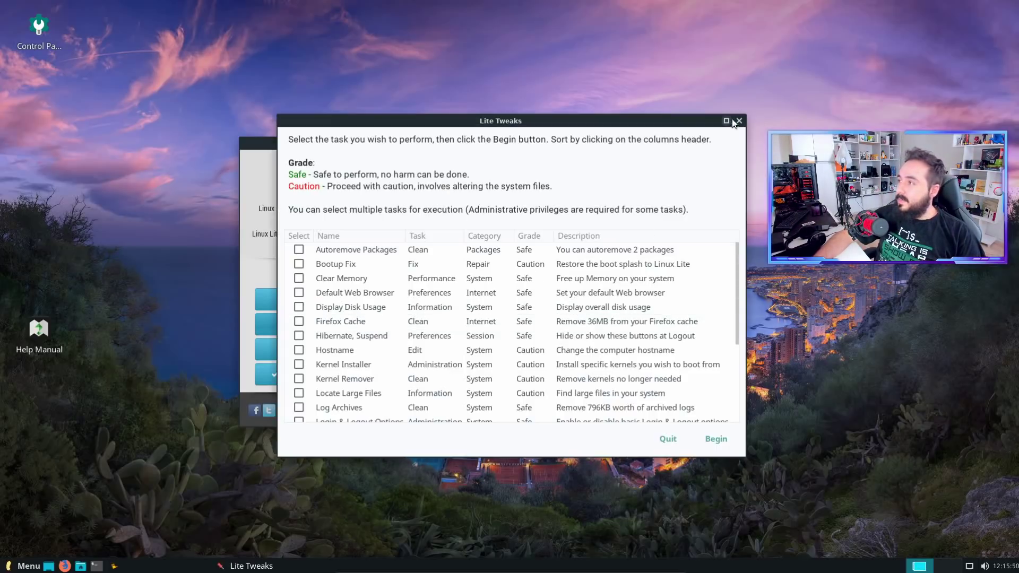
click(739, 121)
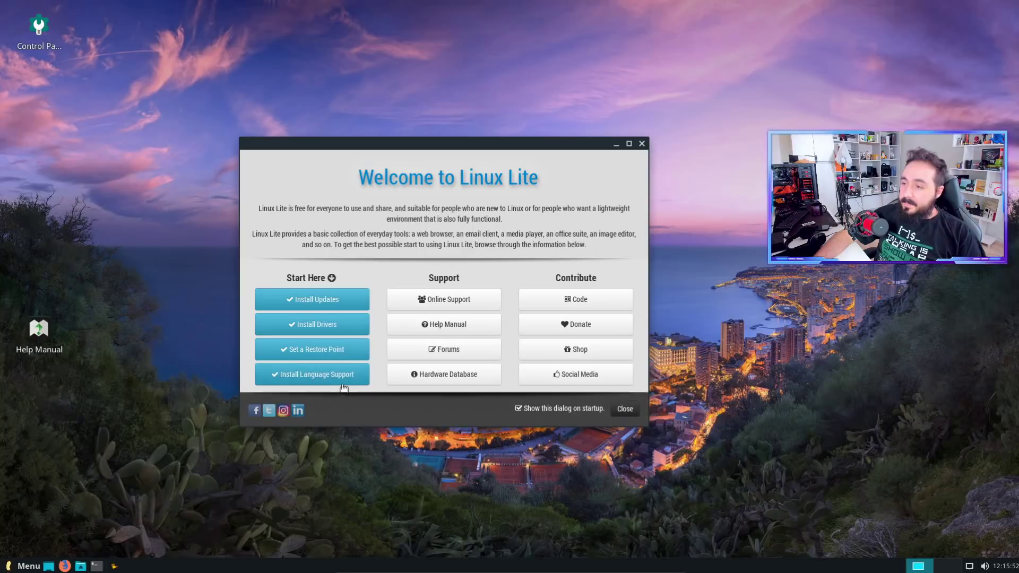
Step: Open the Starting with Linux Lite guide from the welcome screen, read down to the hardware recommendations and close it
click(316, 378)
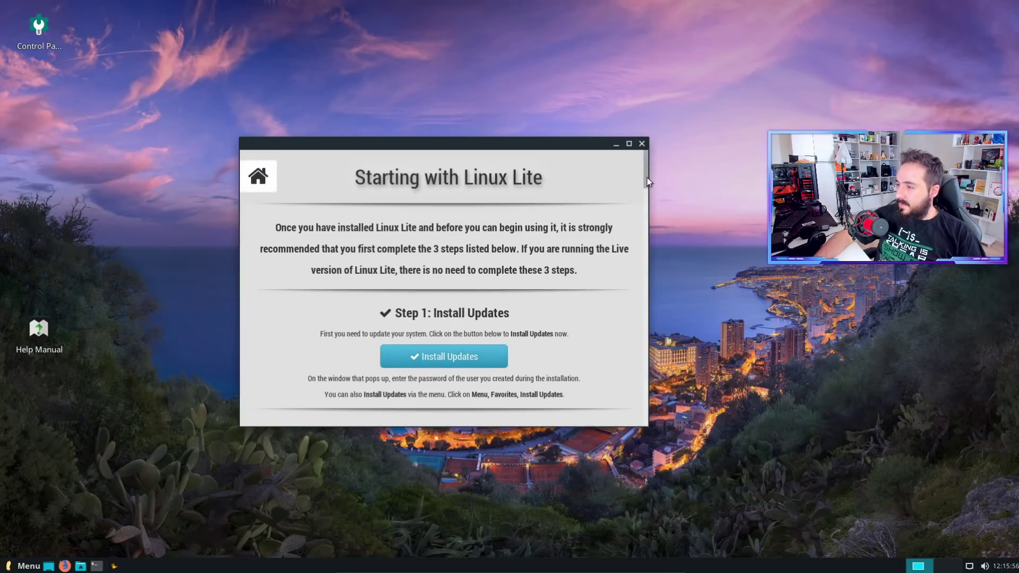
drag(648, 177, 634, 370)
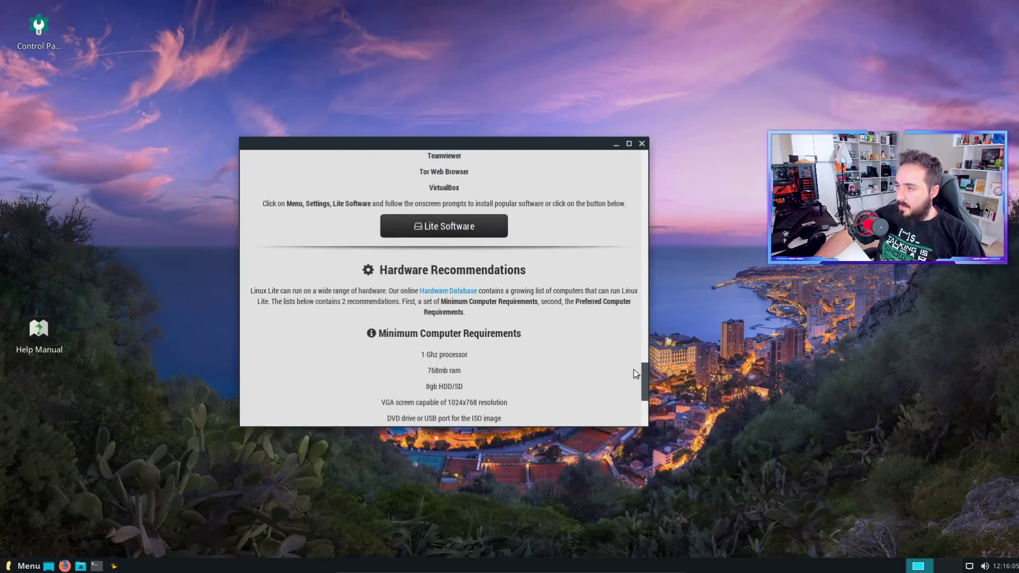
click(642, 144)
Step: Reopen Lite Welcome and launch Install Language Support from the Installing Language Support section of its starting guide
key(super)
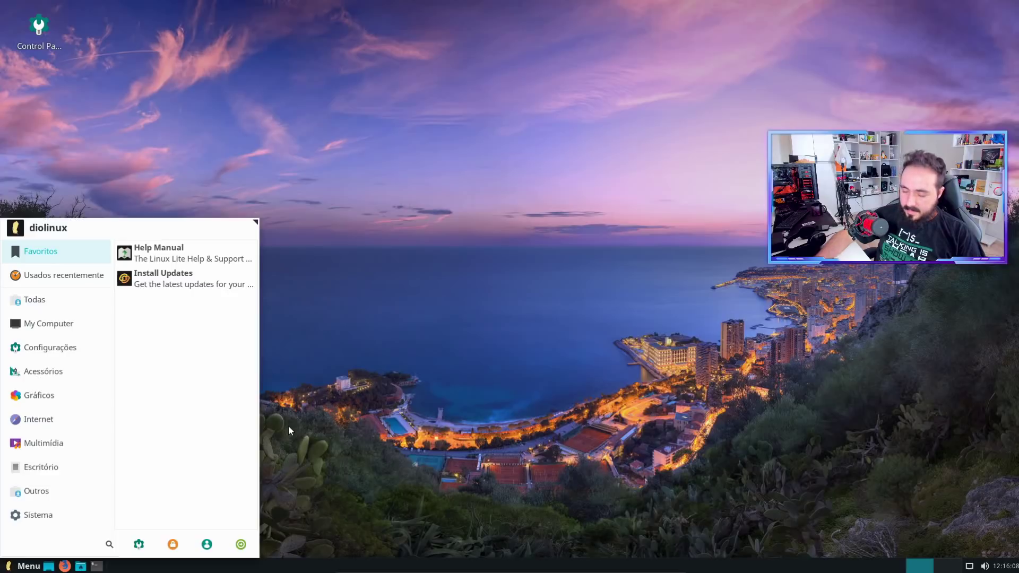
text(wel)
key(Return)
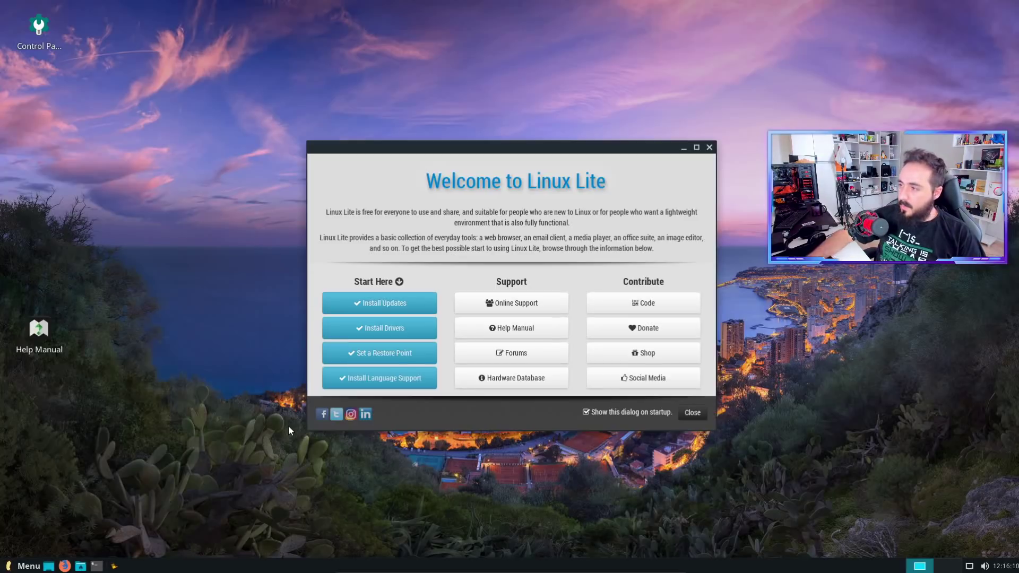
click(389, 379)
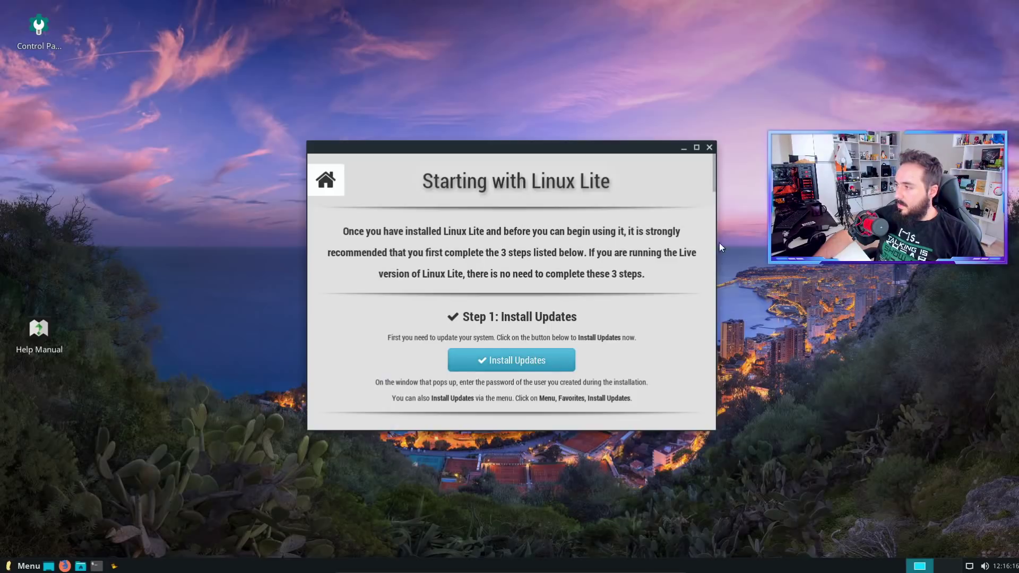
drag(712, 183, 718, 235)
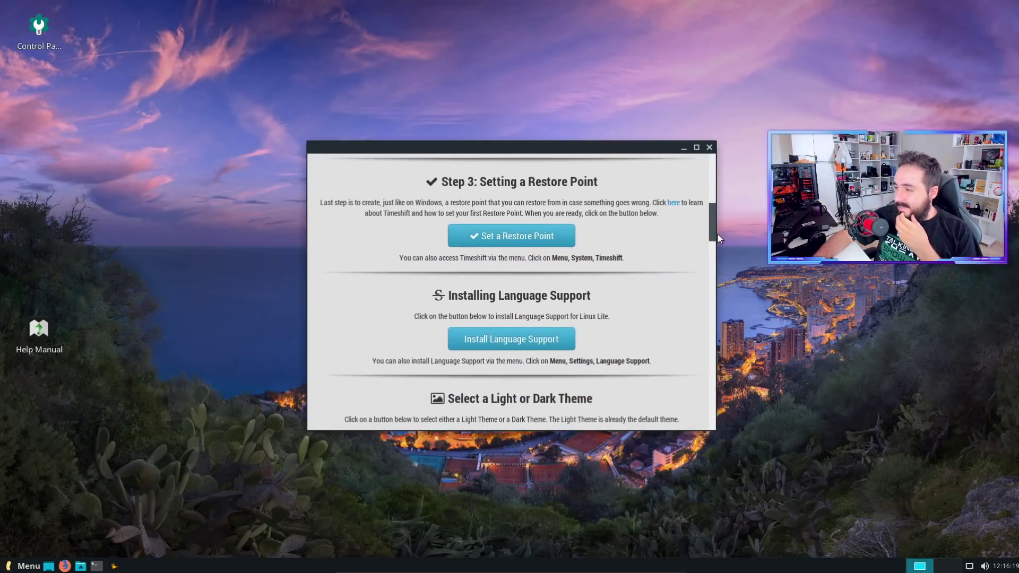
scroll(604, 310, down, 1)
click(539, 327)
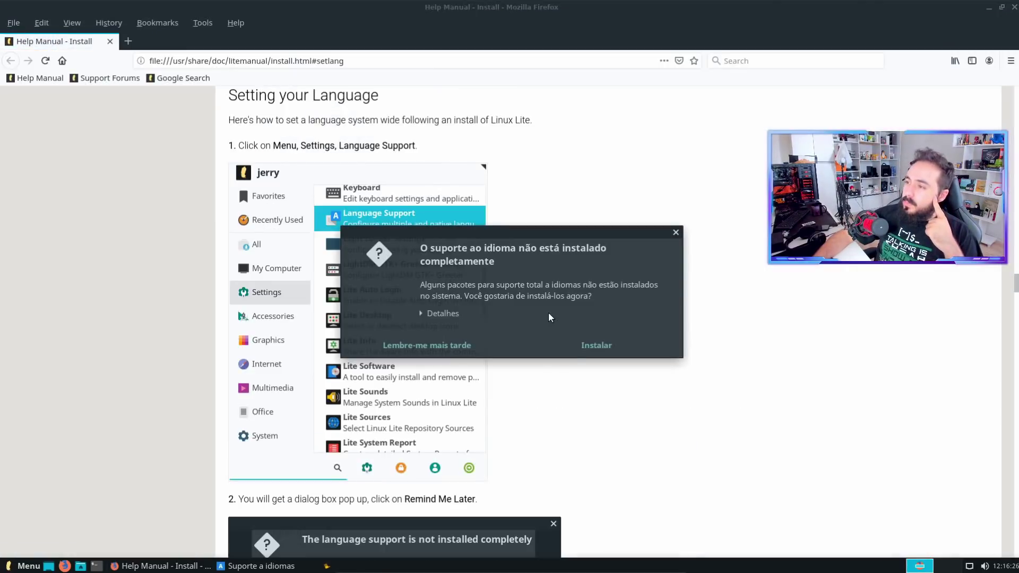
Step: Review the missing language packages in the details list and install them, authenticating with the account password
click(457, 313)
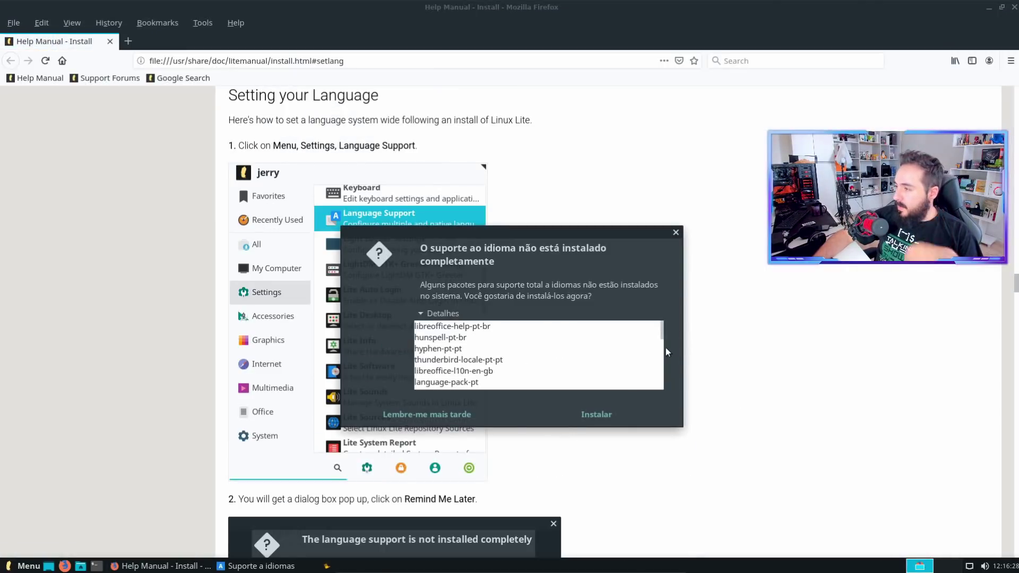
drag(660, 331, 649, 399)
click(616, 420)
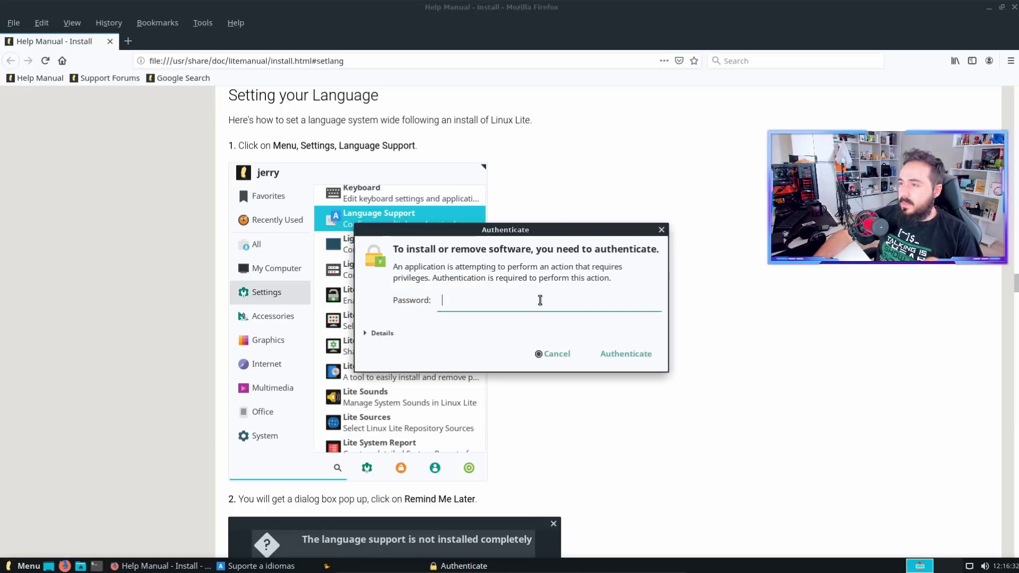
text(****)
key(Return)
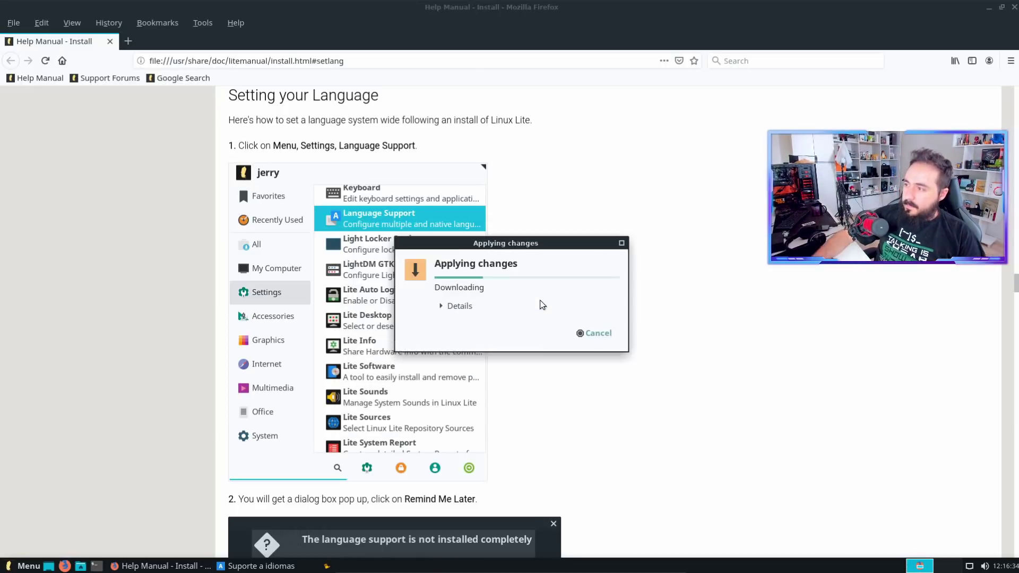
Step: Look up the language support entry in the applications menu with "lang" and dismiss the menu without opening it
click(35, 564)
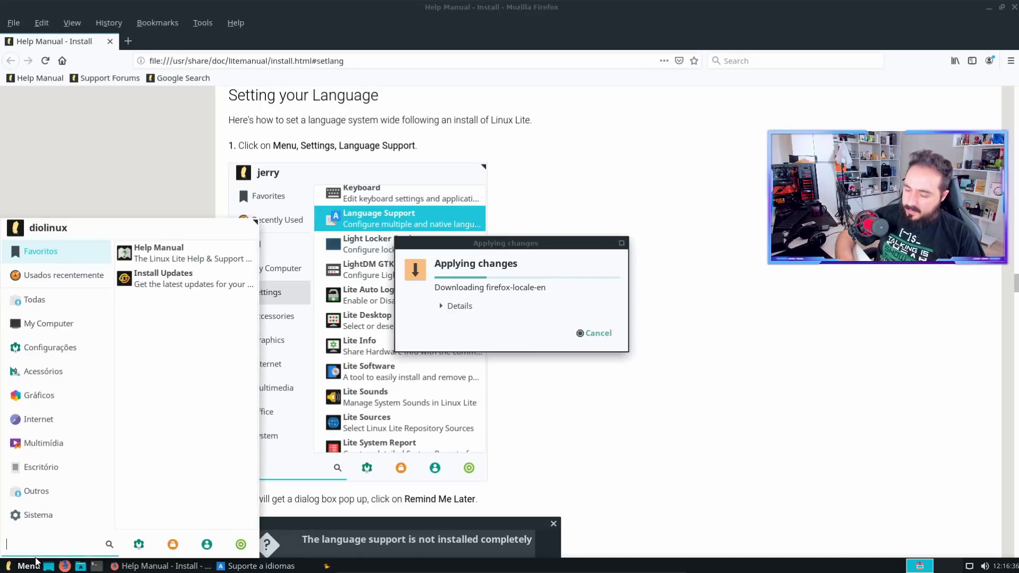
text(lang)
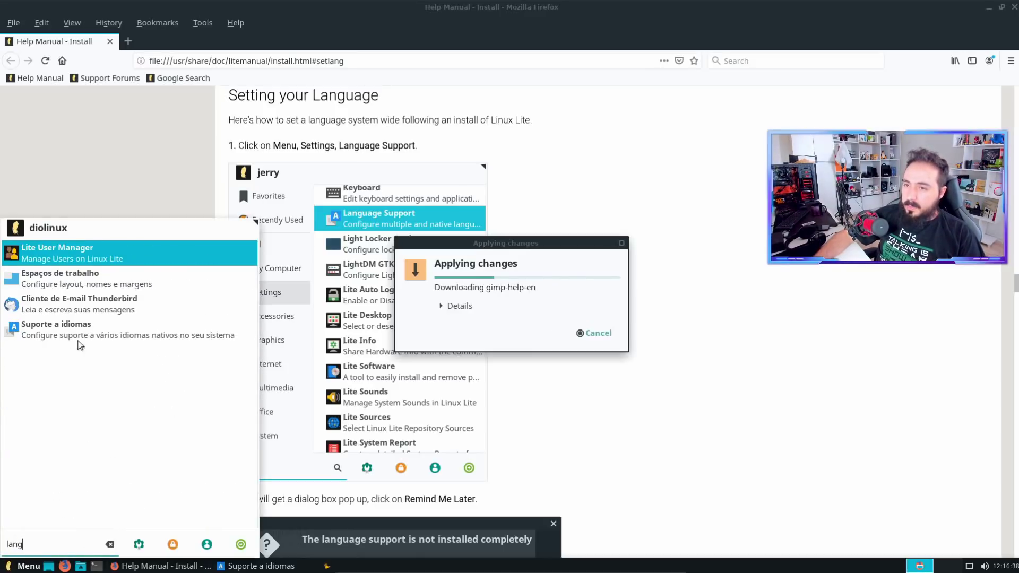
key(Escape)
key(Escape)
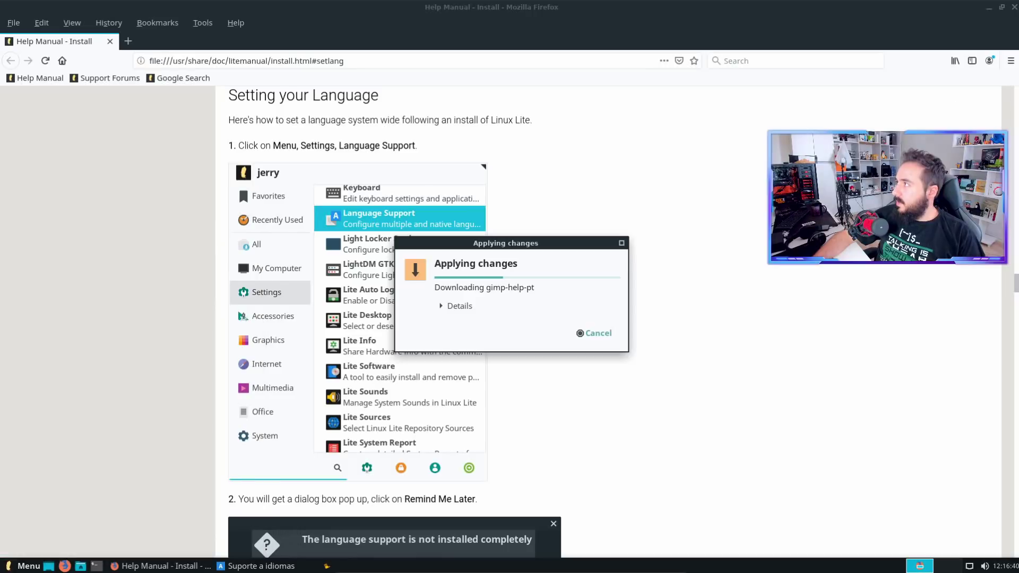
Step: Close the Help Manual browser window and the Lite Welcome guide while the language packages download
click(1015, 7)
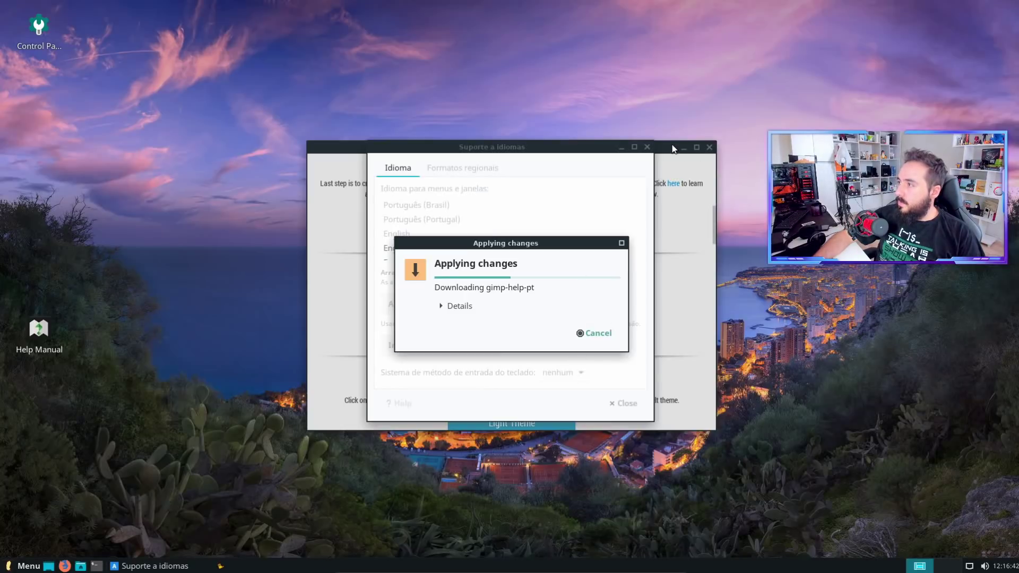
click(674, 146)
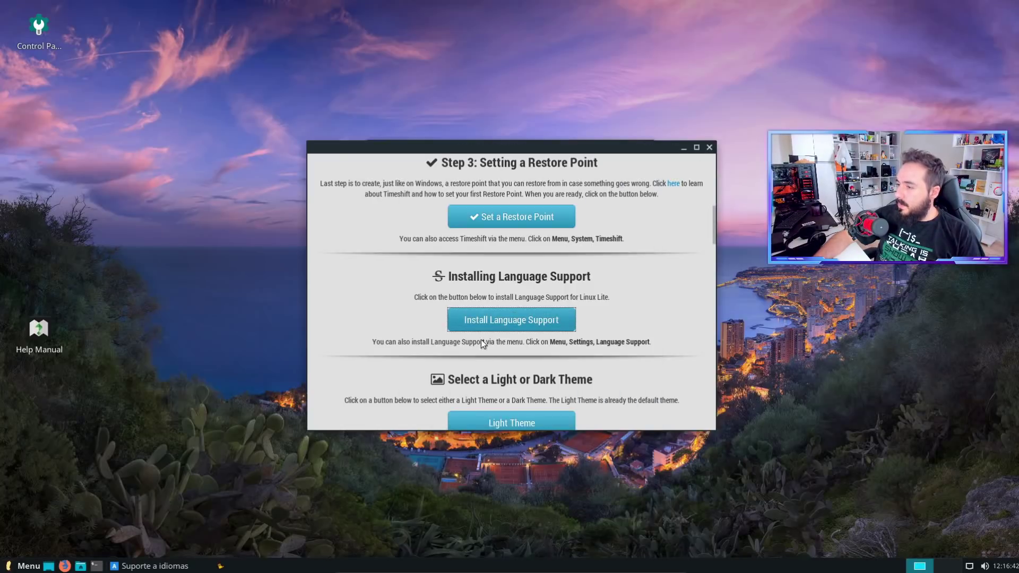
click(709, 148)
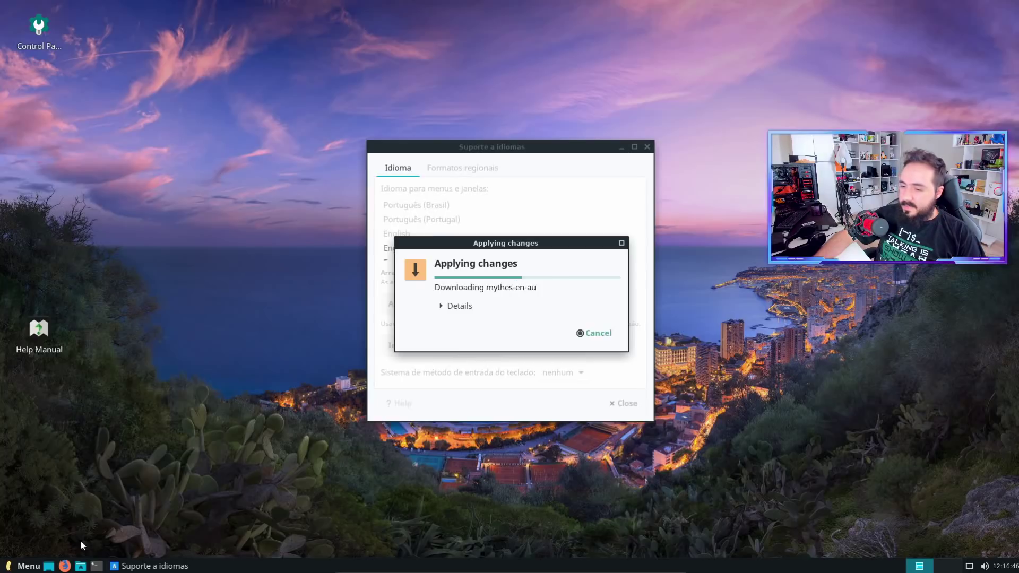
Step: Search the applications menu for the Lite system tools and clear the search
click(24, 566)
text(liute)
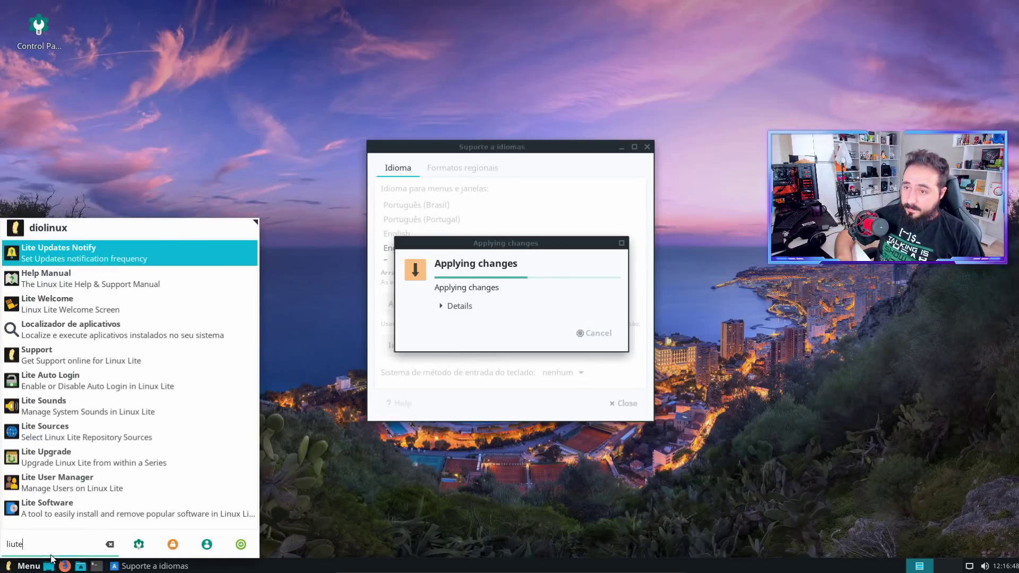
key(BackSpace)
key(BackSpace)
key(BackSpace)
text(sy)
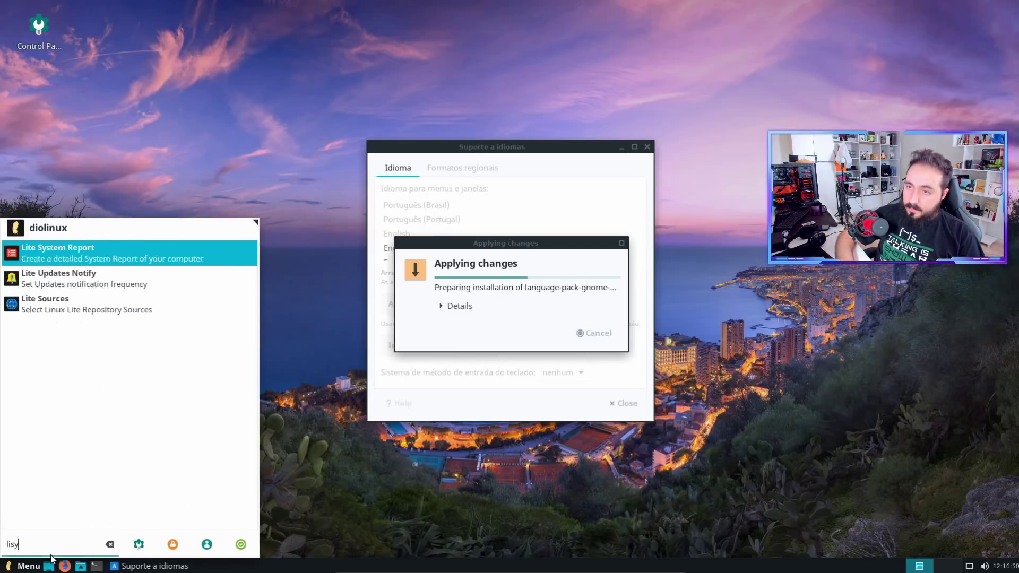
key(BackSpace)
key(BackSpace)
key(BackSpace)
key(BackSpace)
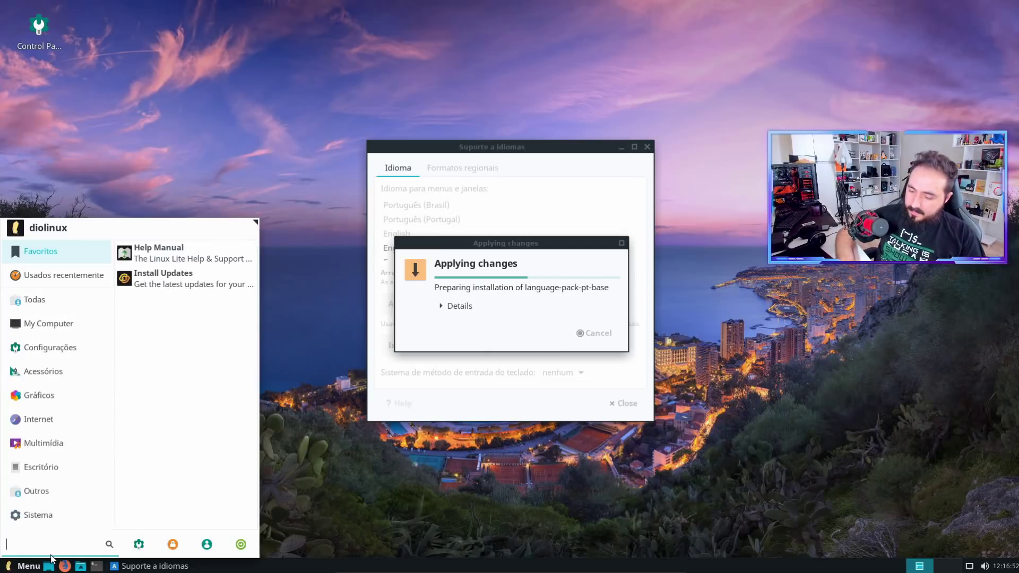
Step: Find Synaptic Package Manager with "syna" and open it, authenticating with the account password
text(syna)
key(Return)
text(***)
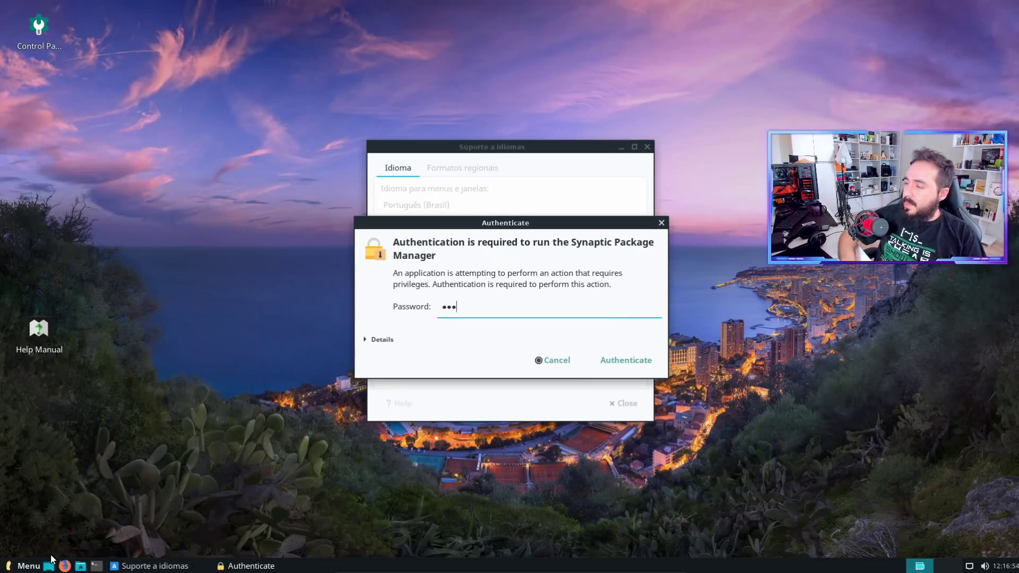
key(Return)
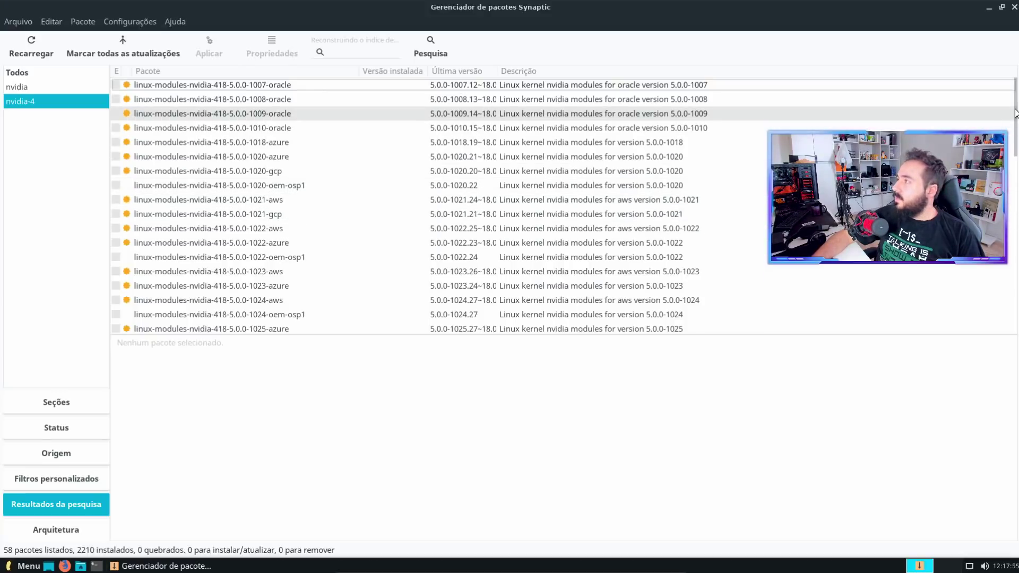
Step: Examine the nvidia-4 search results in Synaptic and view the description of the xserver-xorg-video-nvidia-435 package
drag(1016, 113, 1016, 295)
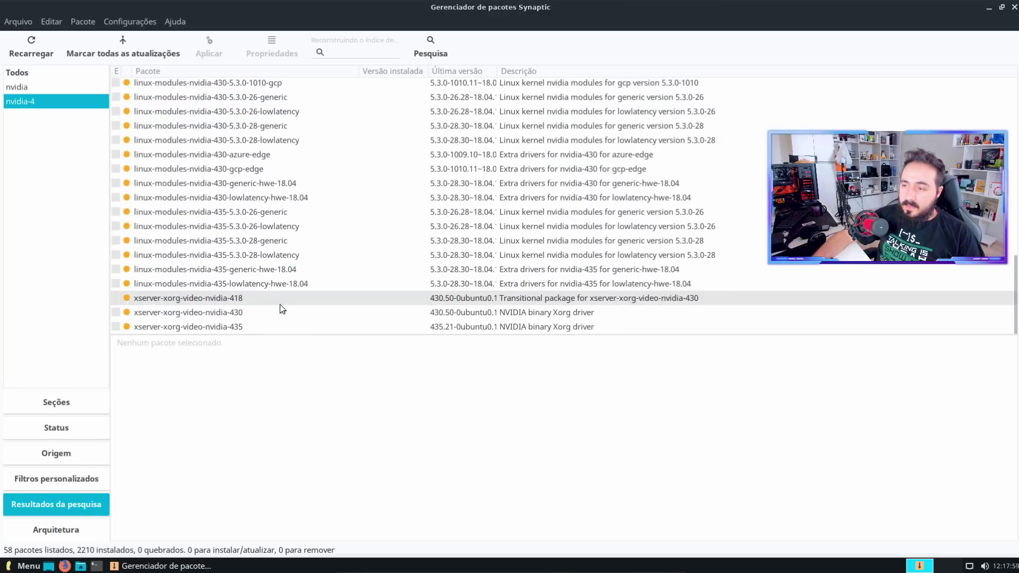
click(266, 327)
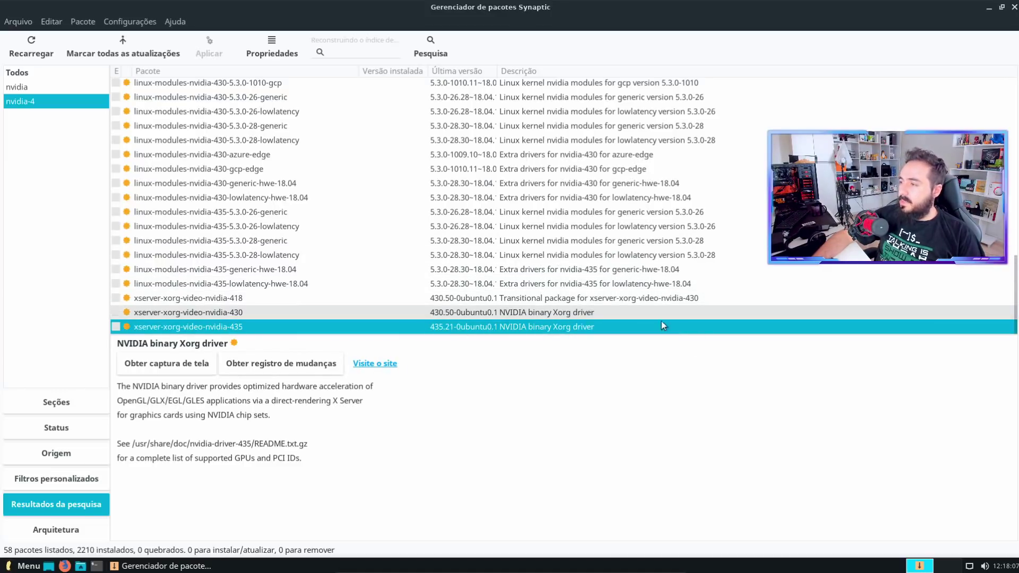
Step: Search Synaptic for "wine" and view the description of the wine64-tools package among the results
click(430, 43)
text(wine)
key(Return)
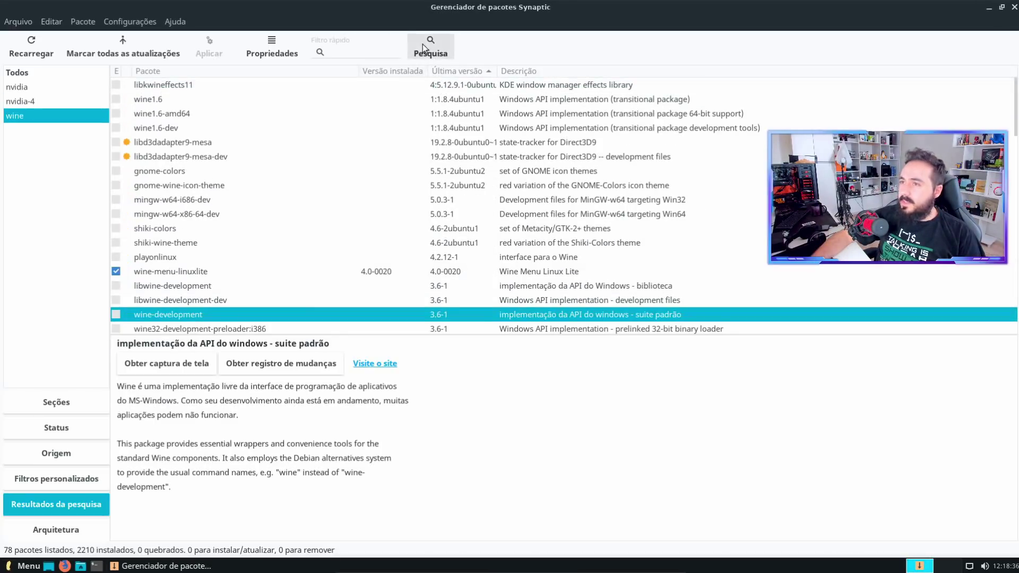
drag(1014, 114, 1009, 186)
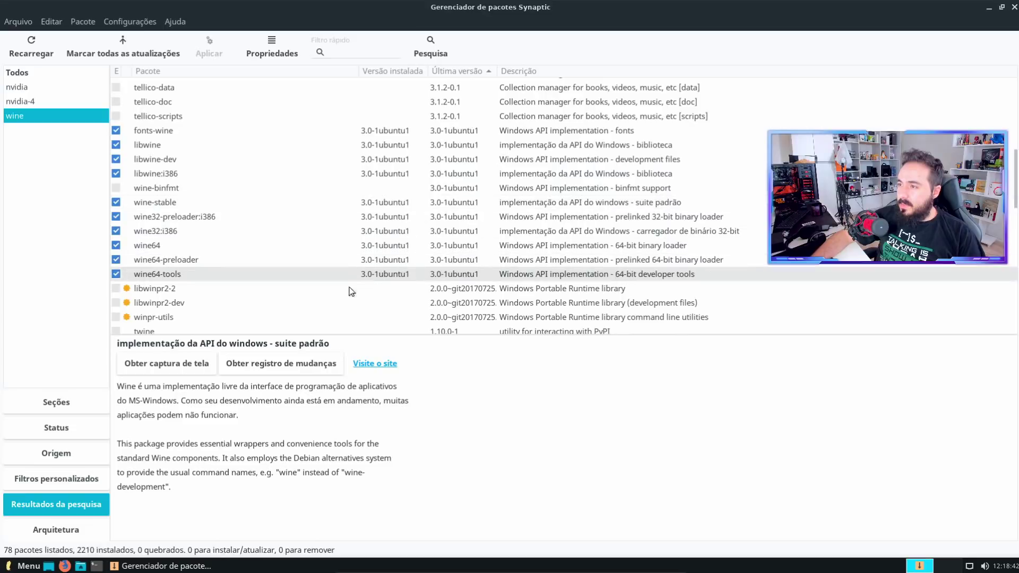
click(546, 274)
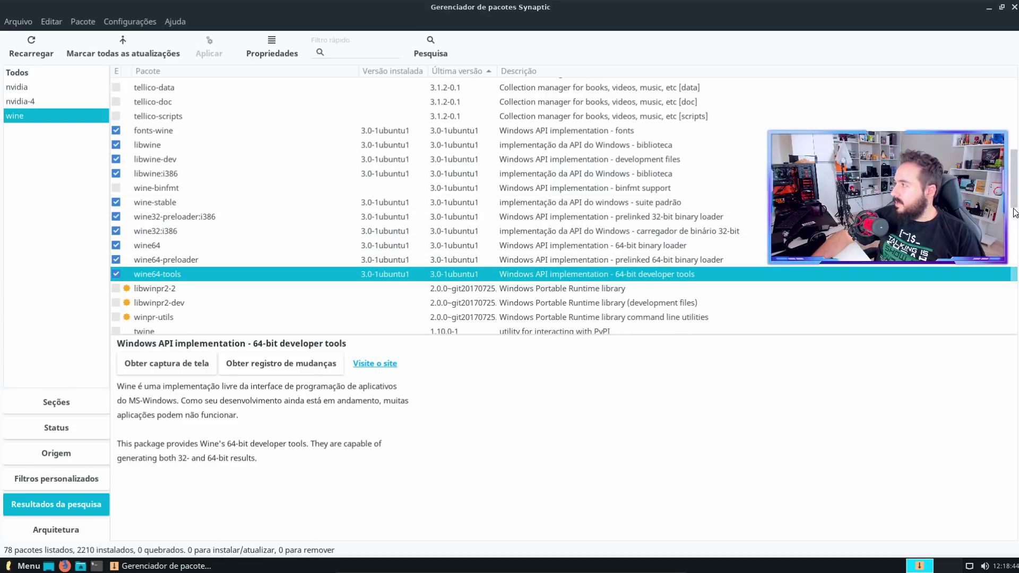
drag(1014, 178, 991, 62)
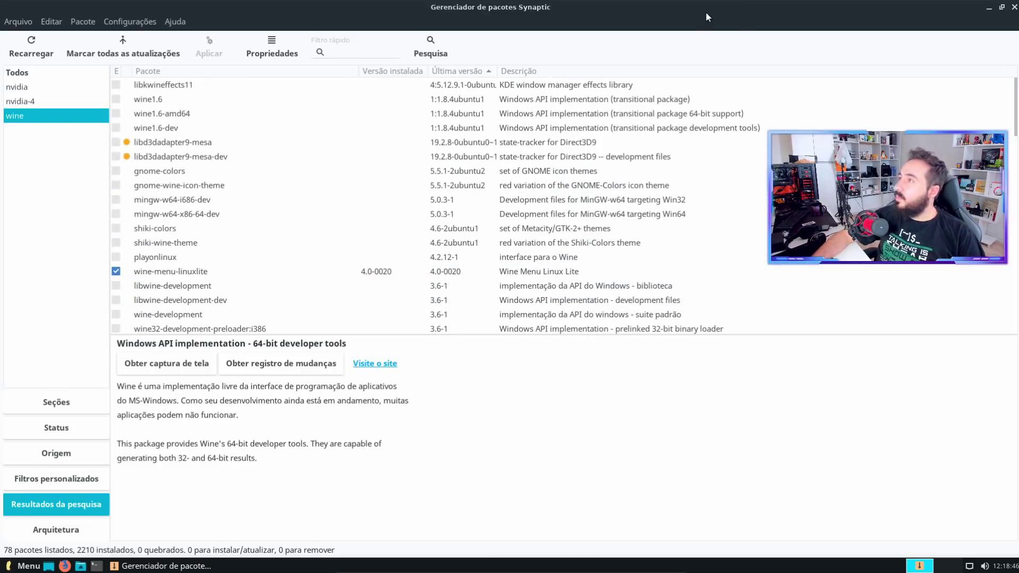
Step: Move the Synaptic window back into view and close it, along with the Xfce Settings window
drag(709, 17, 817, 57)
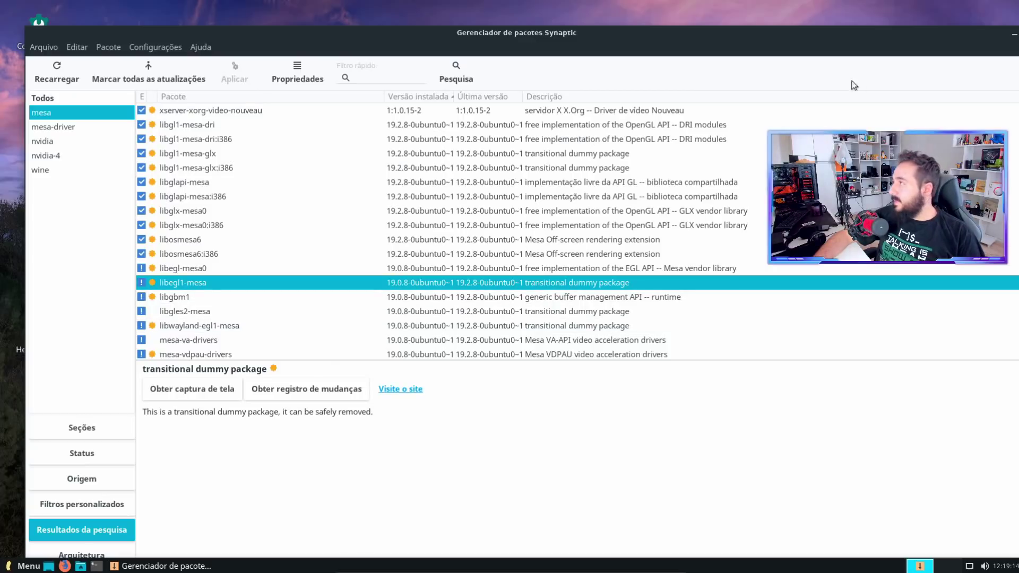
mouse_move(822, 32)
mouse_down()
mouse_move(712, 48)
mouse_move(832, 25)
mouse_up()
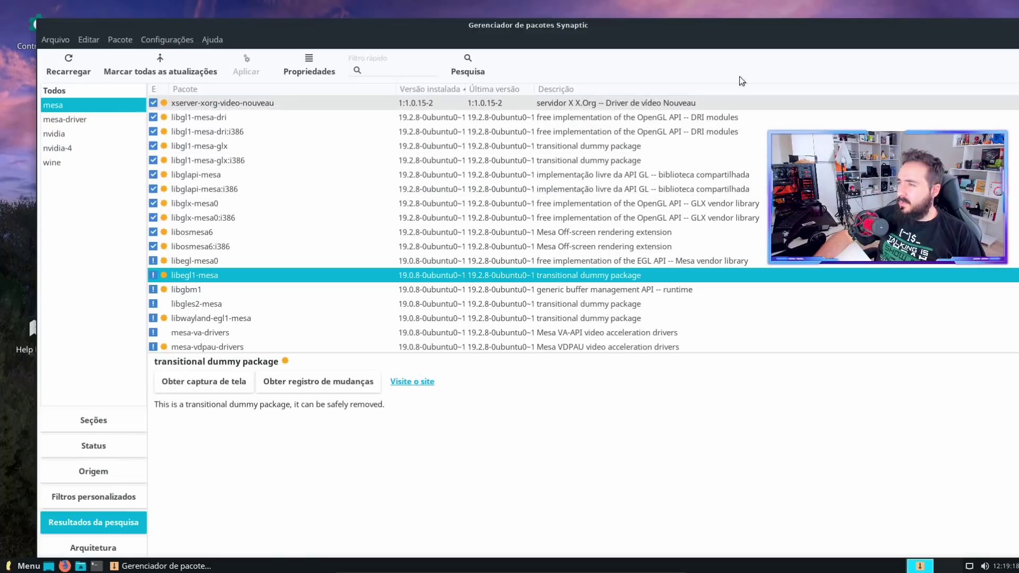
drag(842, 27, 685, 45)
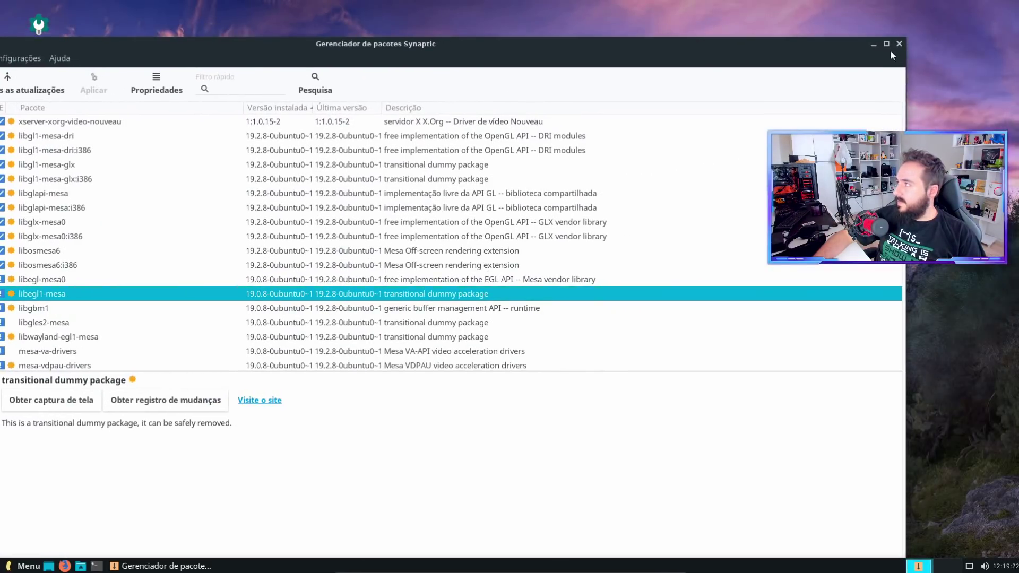
click(895, 43)
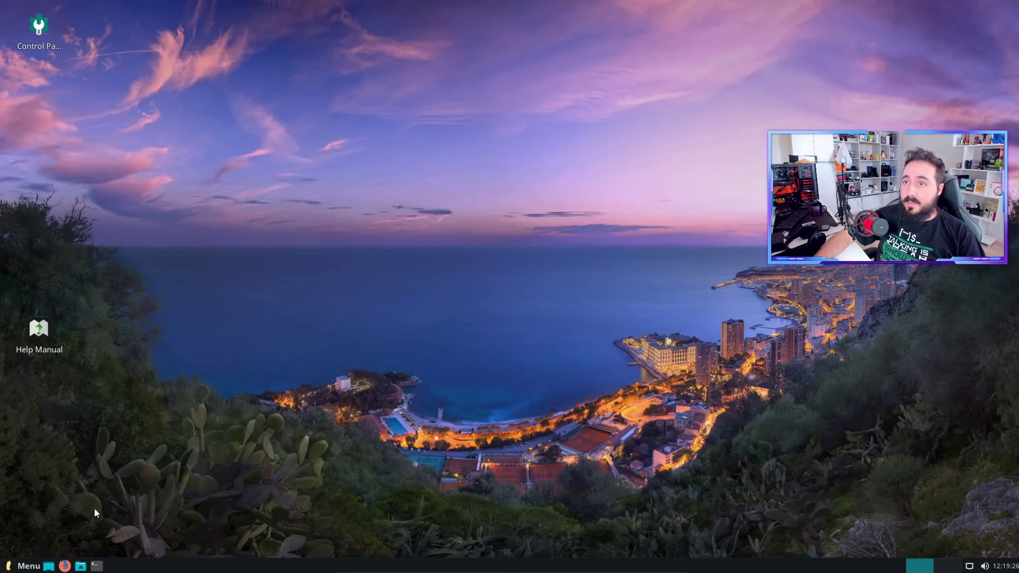
drag(38, 328, 30, 106)
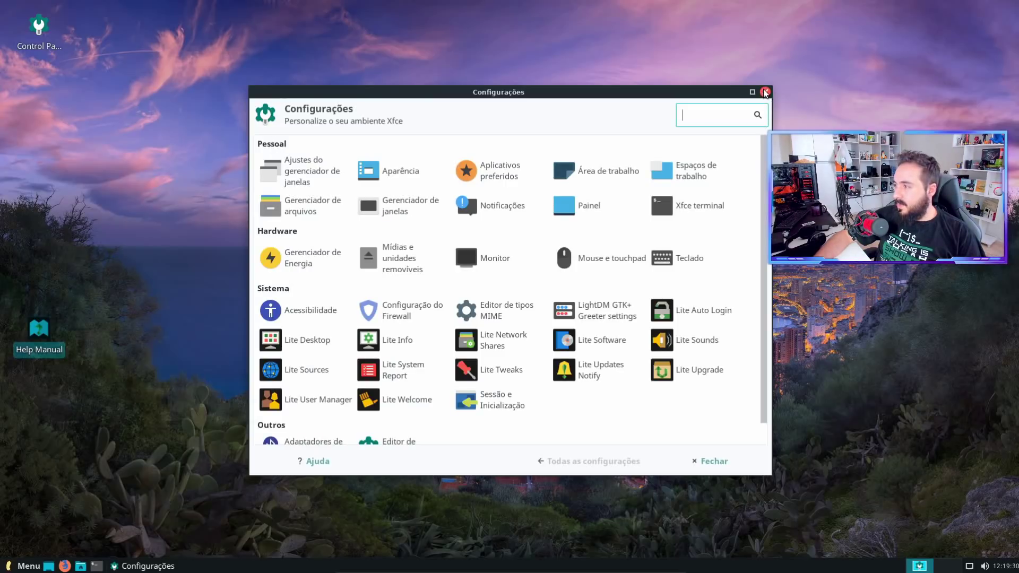
click(765, 92)
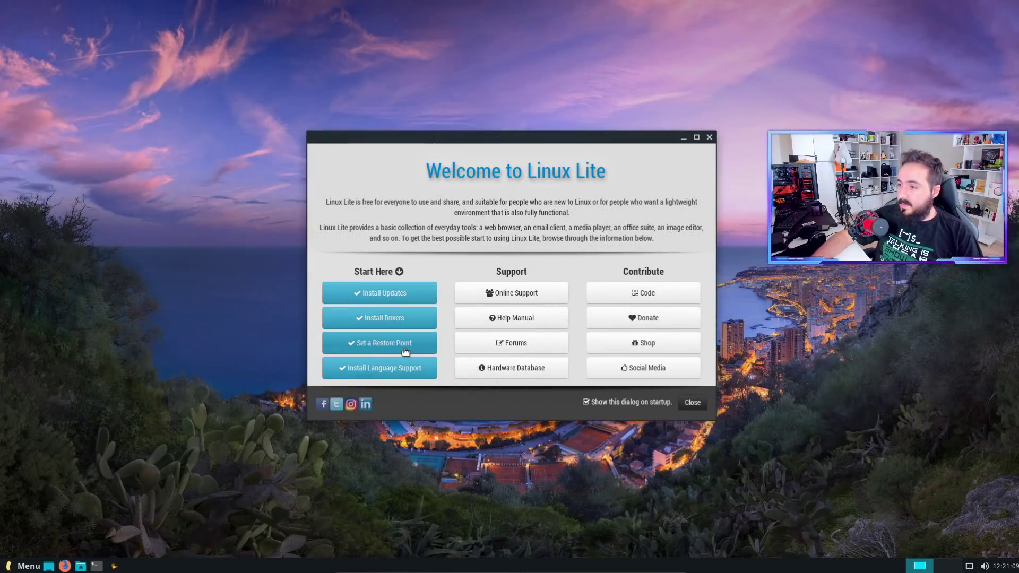
Step: Open the Additional Drivers settings from the Lite Welcome guide, close the guide, and enlarge the Software & Updates window
click(403, 317)
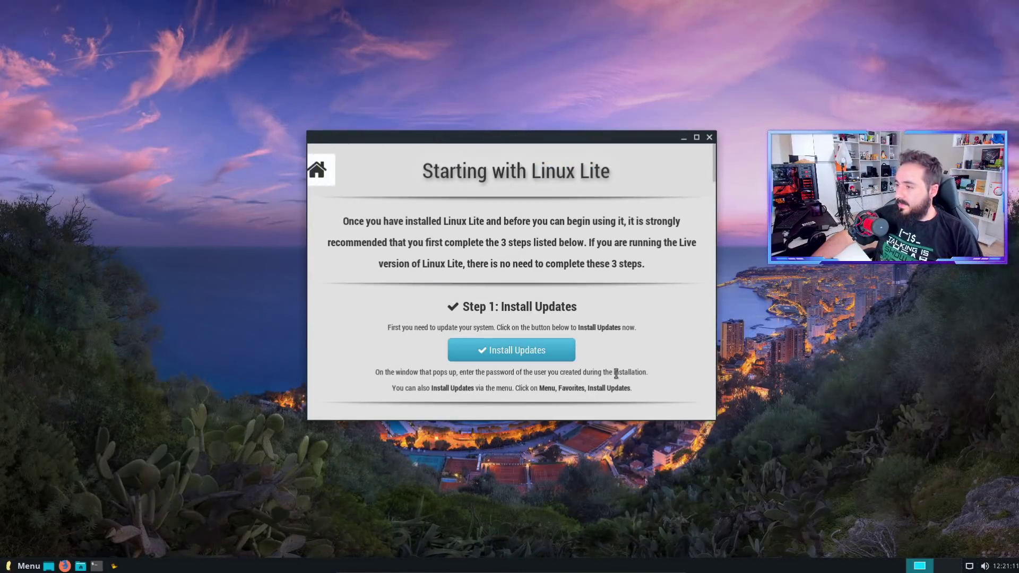
click(565, 356)
click(546, 355)
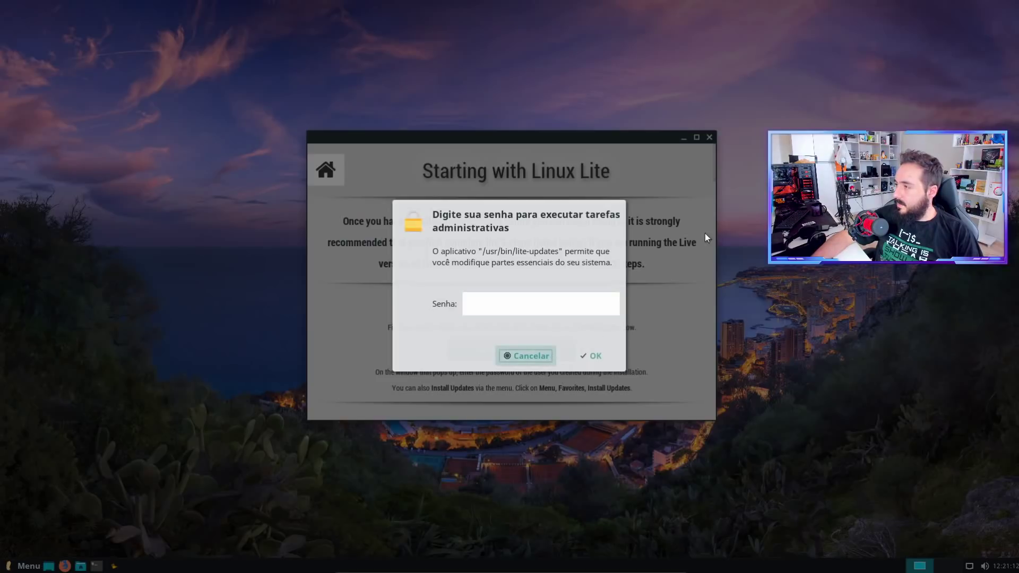
drag(711, 170, 714, 193)
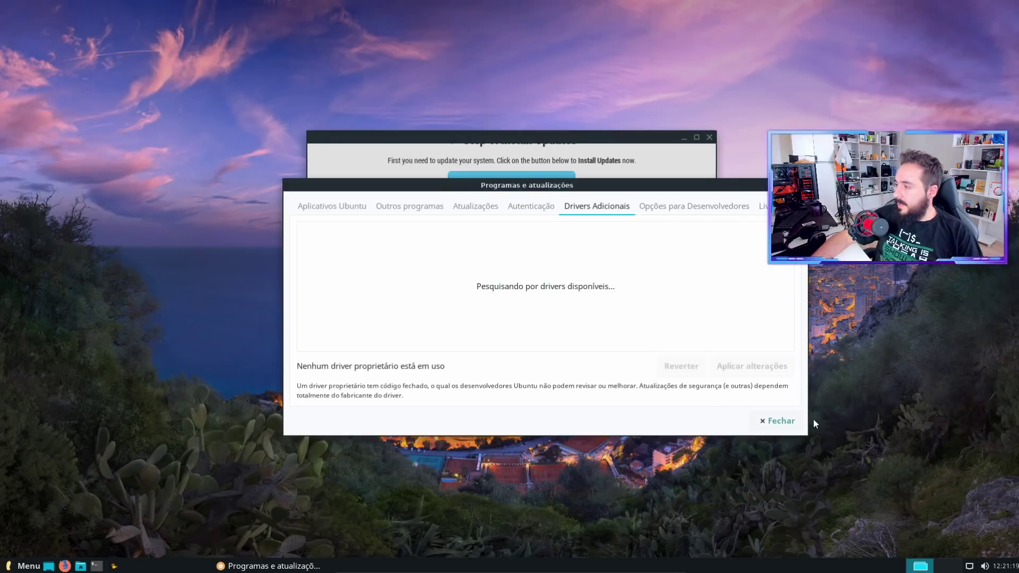
click(709, 137)
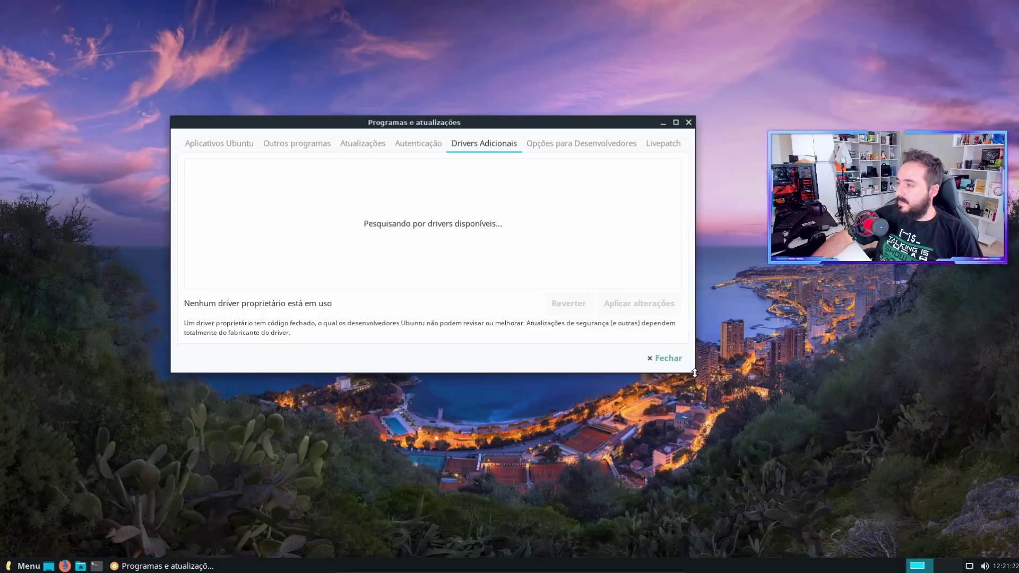
drag(694, 373, 683, 467)
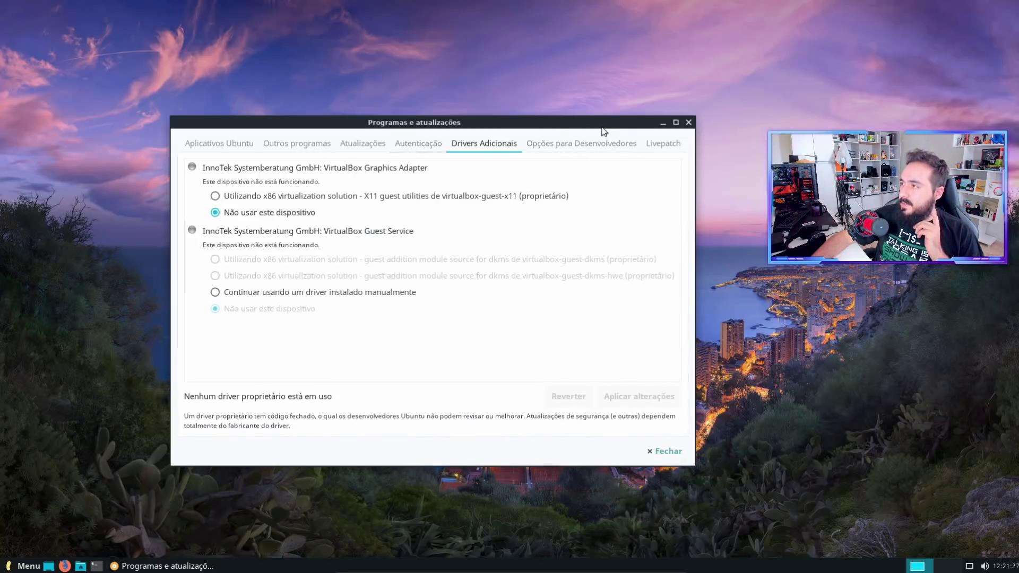
Step: Review the authentication keys, update settings, third-party repositories and Ubuntu software sources in Software & Updates, and close the window
click(428, 145)
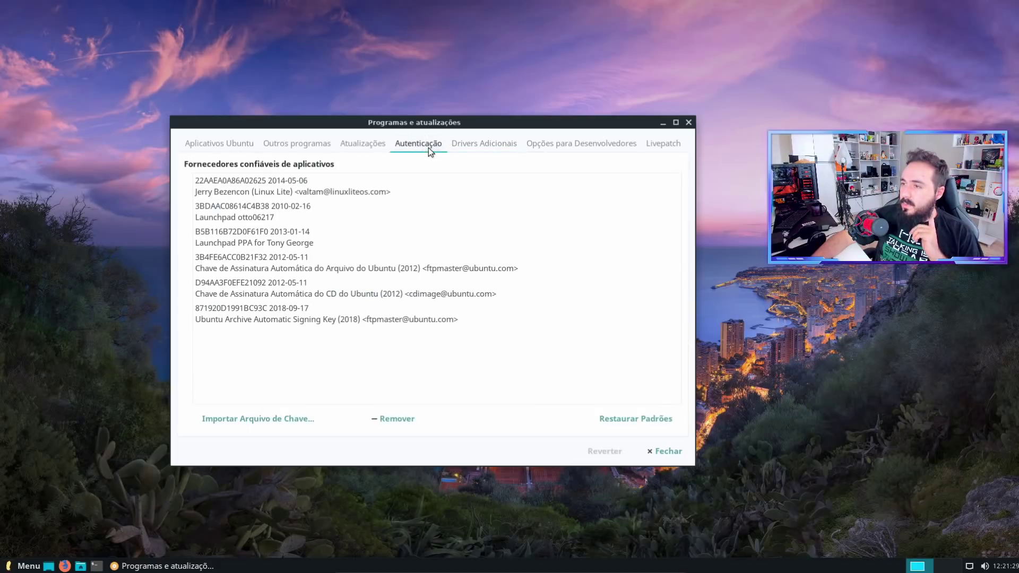
click(363, 144)
click(297, 145)
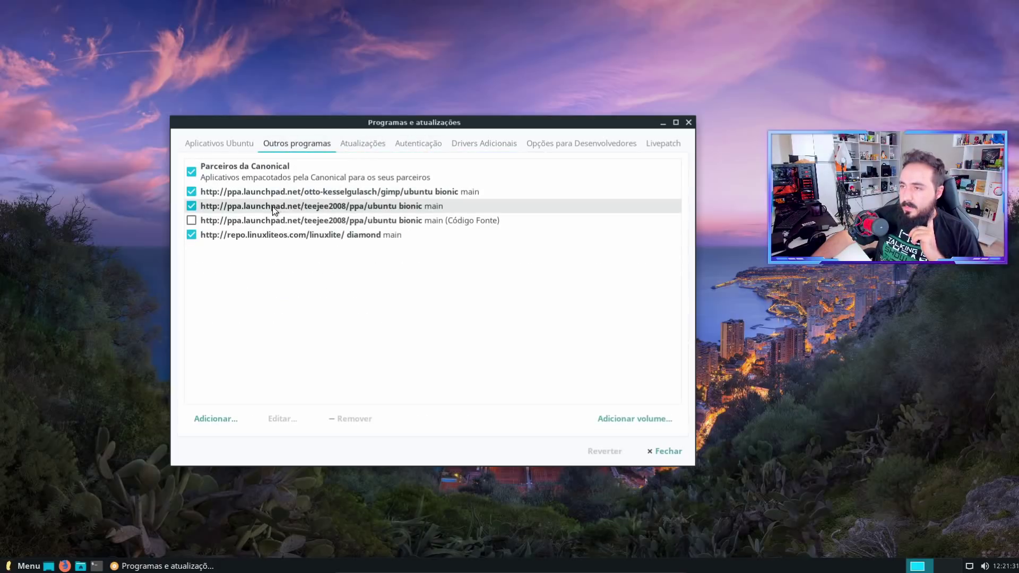
click(342, 193)
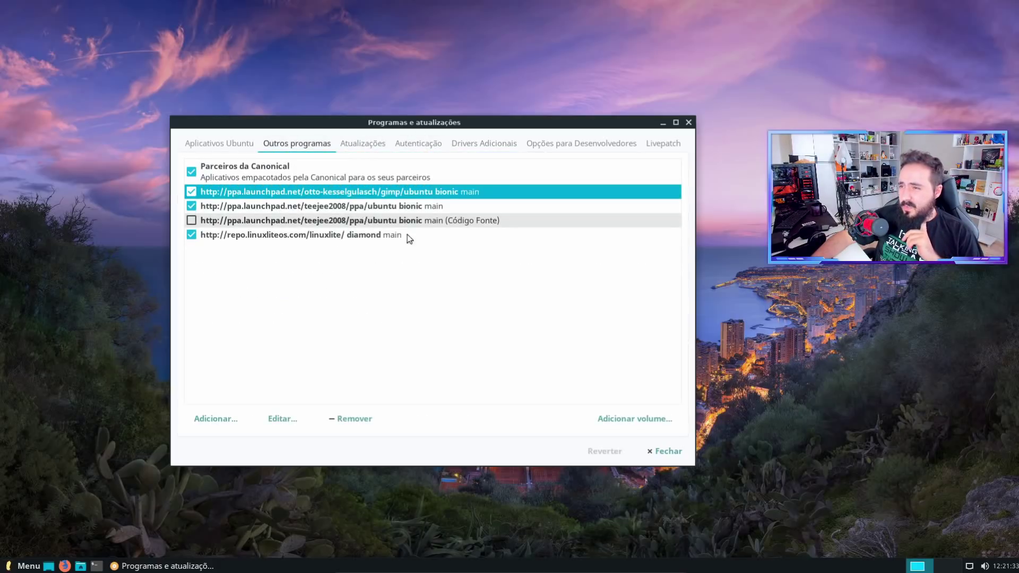
click(413, 208)
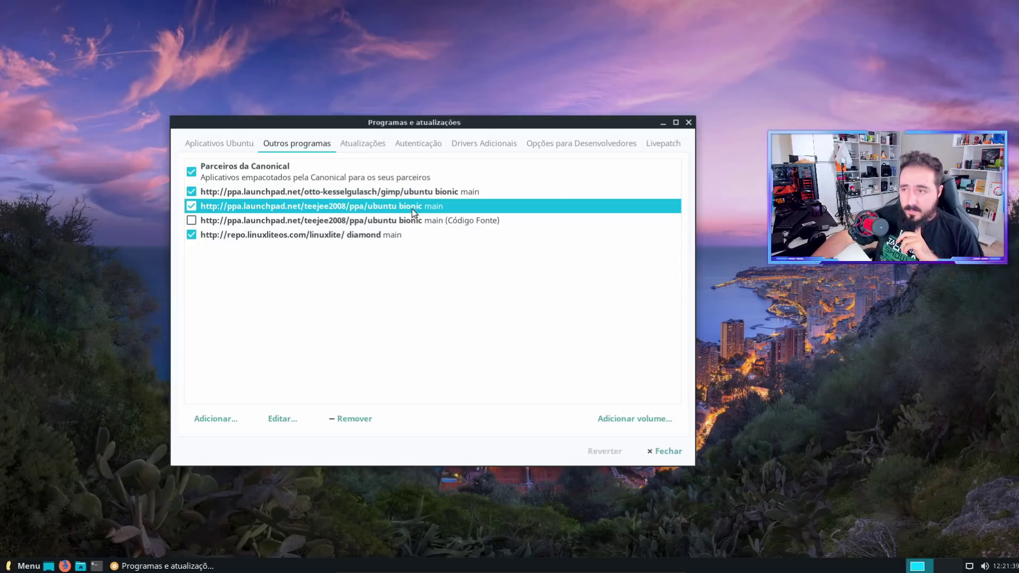
click(389, 237)
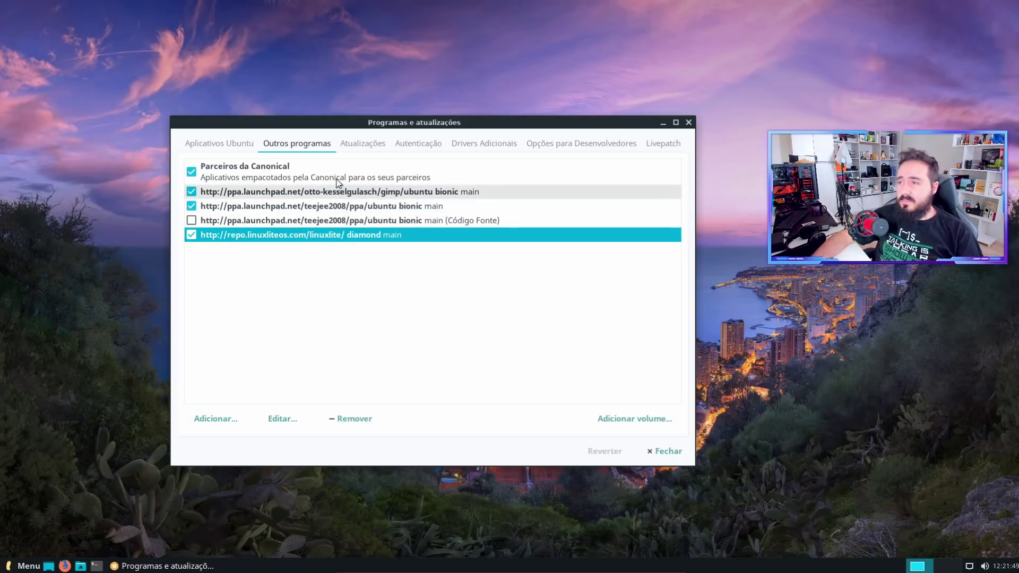
click(229, 146)
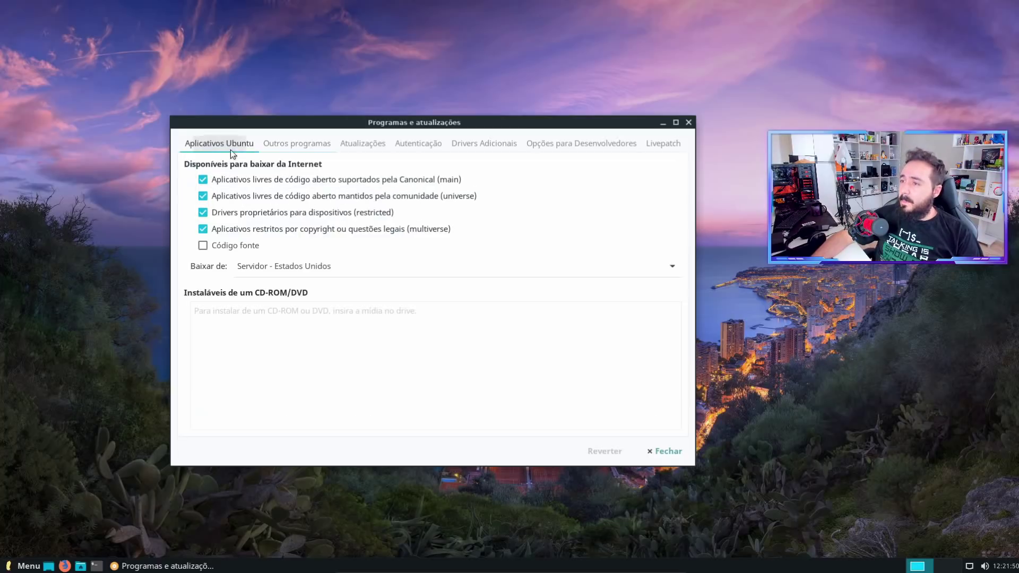
click(688, 122)
Step: Search the applications menu for "kernel" and clear the search
click(29, 566)
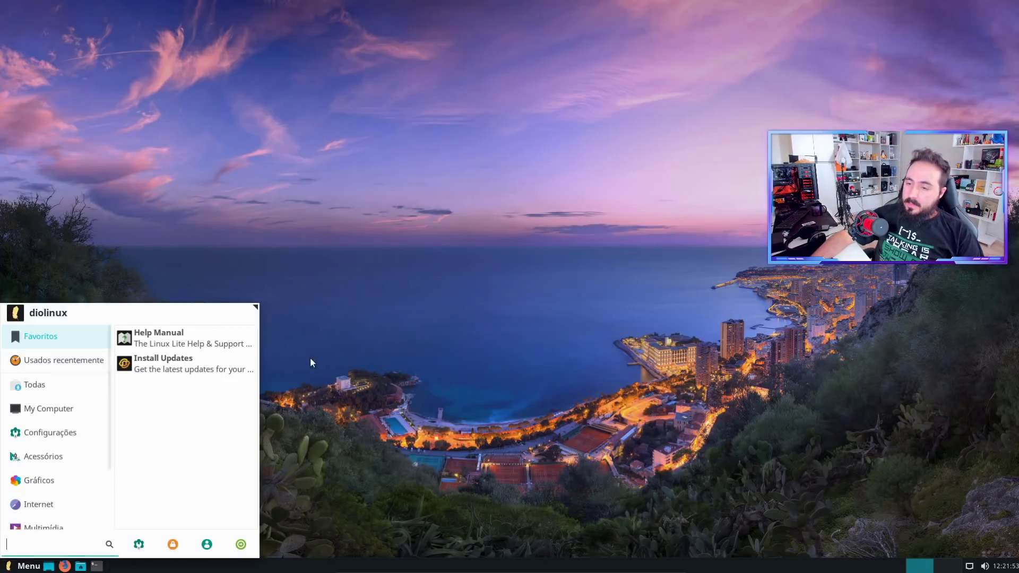
text(kernel)
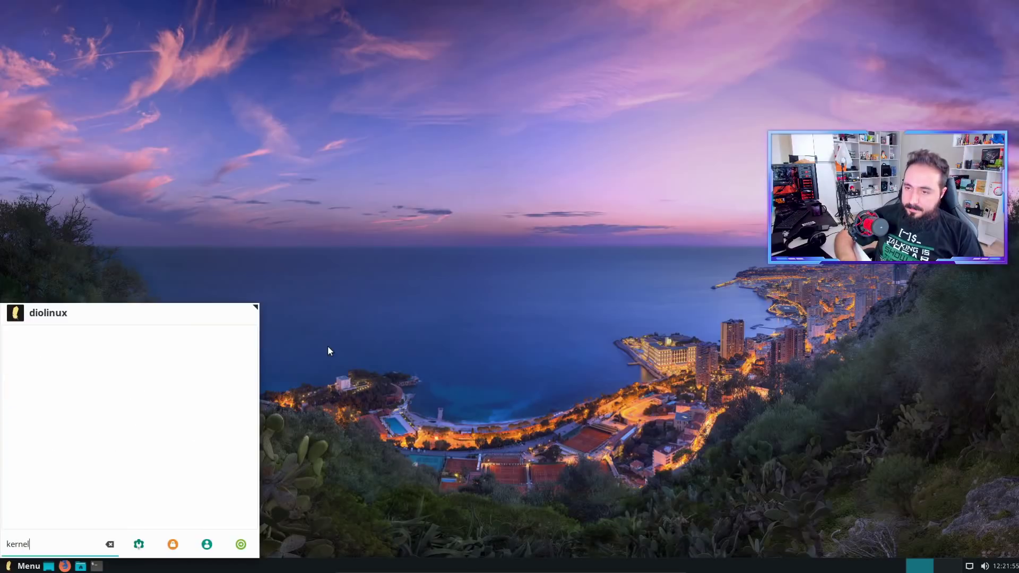
key(BackSpace)
key(BackSpace)
key(BackSpace)
key(BackSpace)
key(BackSpace)
key(BackSpace)
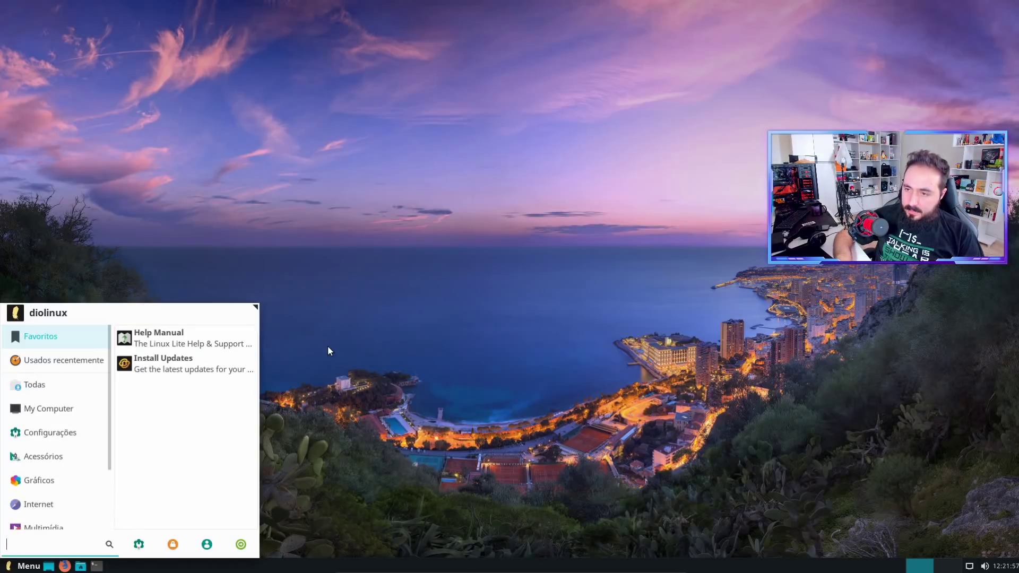
Step: Open Lite Tweaks from the Xfce Settings and start its Kernel Remover task, authenticating with the account password
click(88, 438)
click(139, 544)
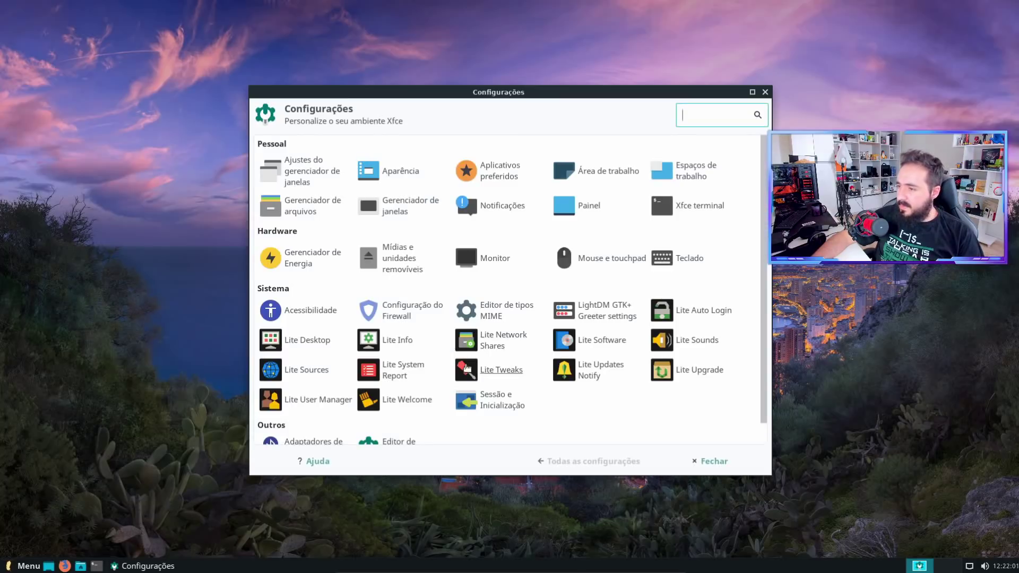
click(497, 371)
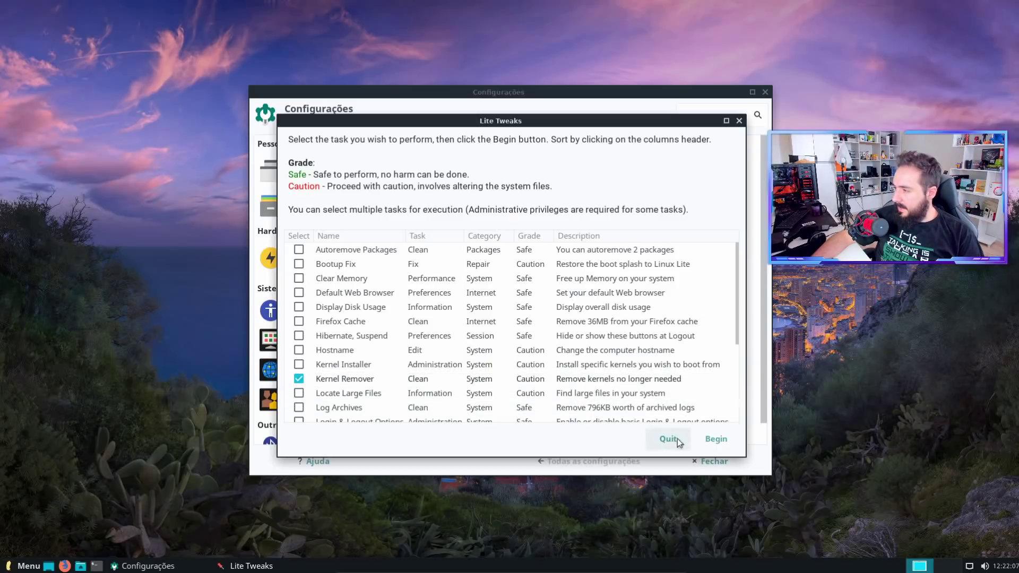
click(718, 439)
text(•••)
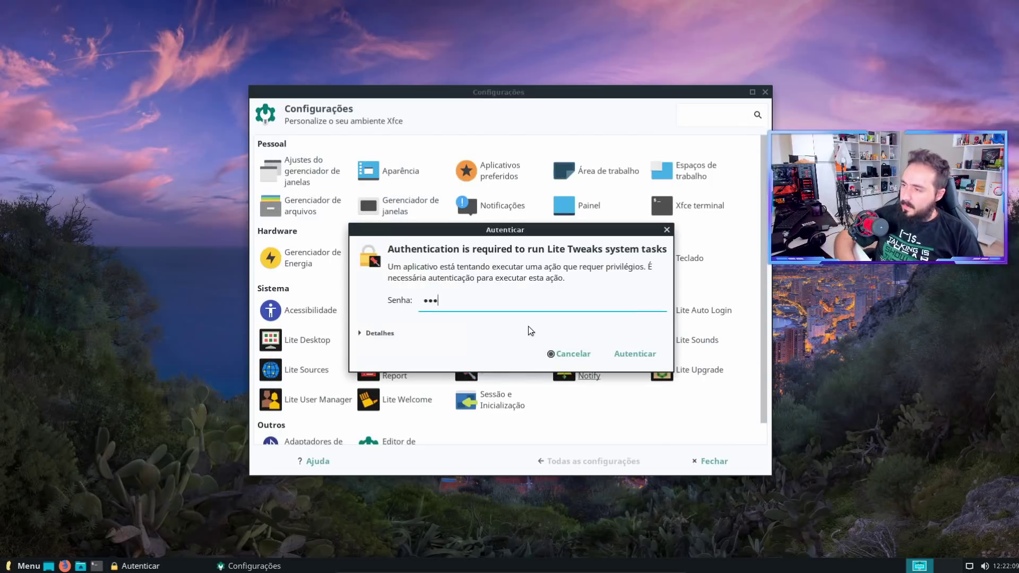
key(Return)
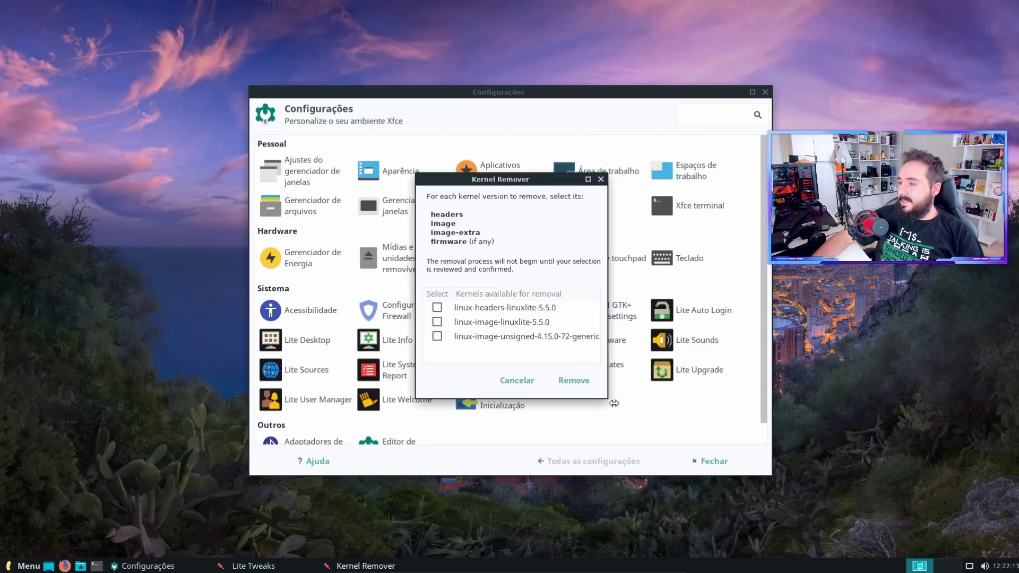
Step: Widen the Kernel Remover window and remove linux-headers-linuxlite-5.5.0 and linux-image-linuxlite-5.5.0, confirming the removal
drag(607, 400, 761, 400)
click(437, 321)
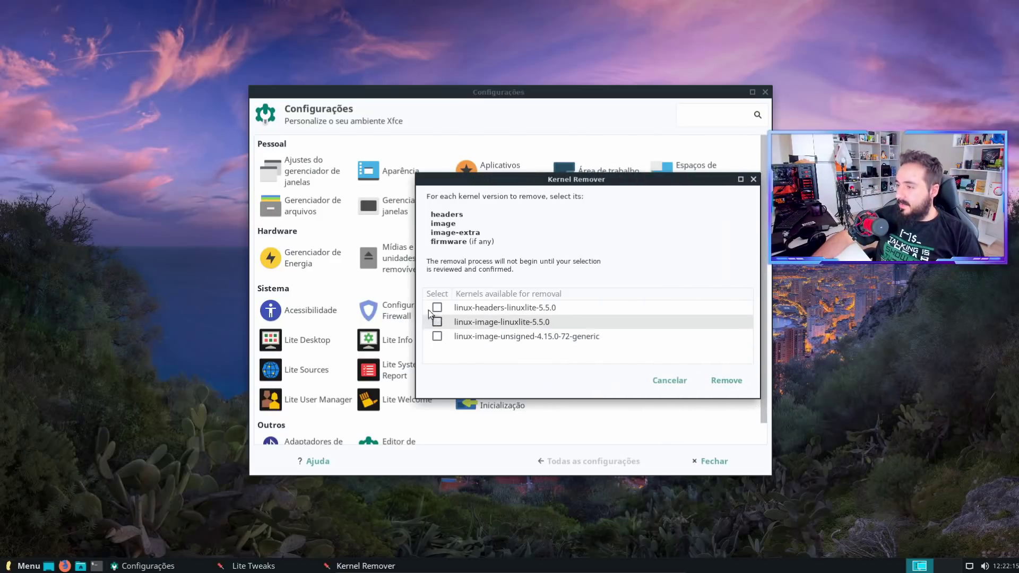
click(437, 308)
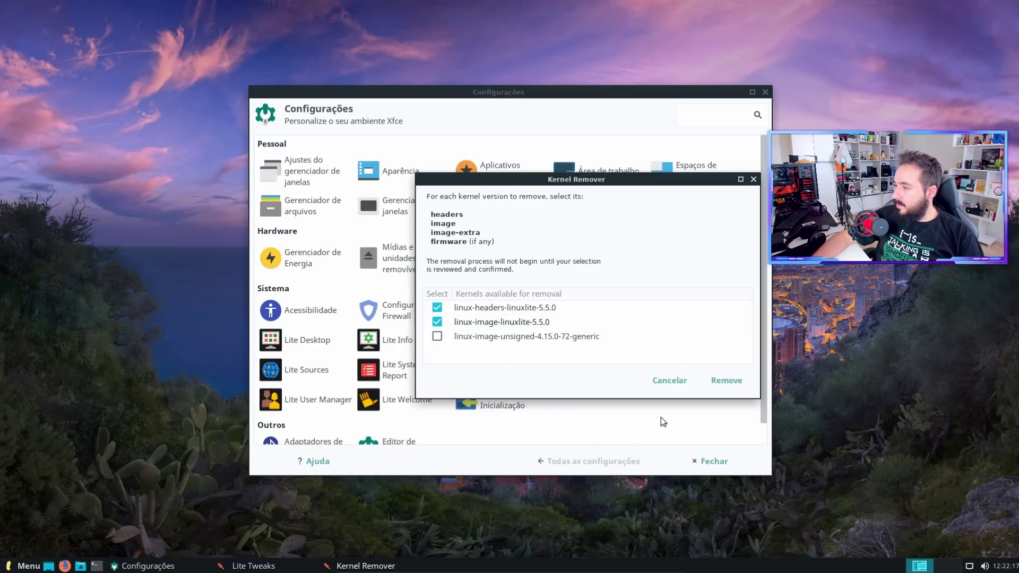
click(727, 380)
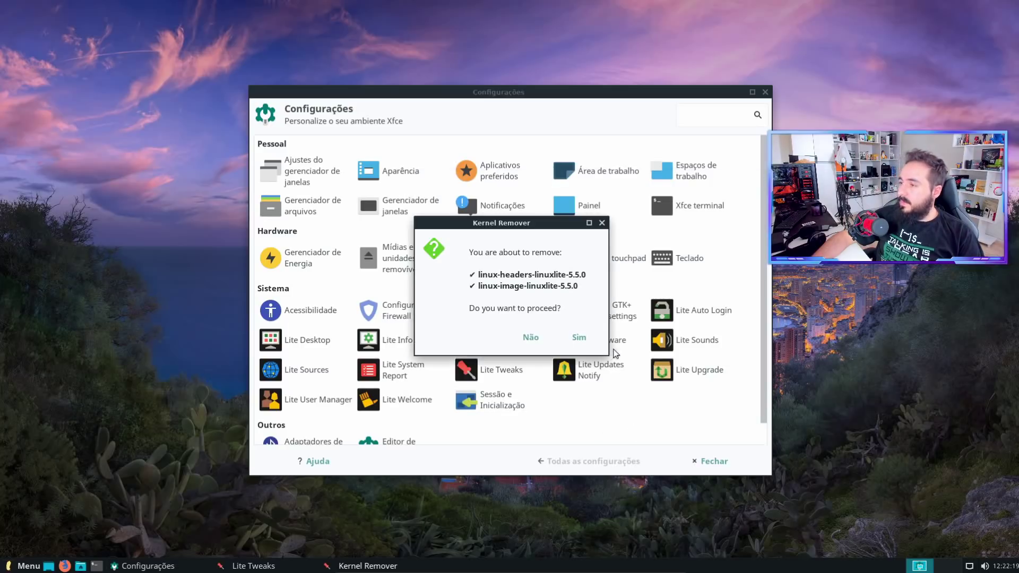
click(579, 339)
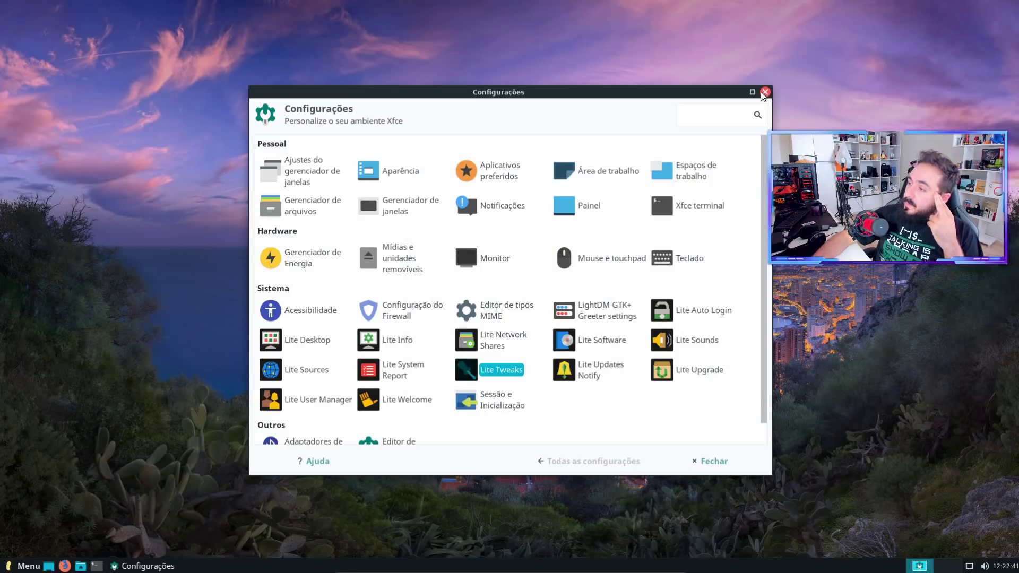
Step: Look over the Xfce Settings window, then enlarge the applications menu and browse its Internet and Multimedia categories
scroll(768, 280, down, 1)
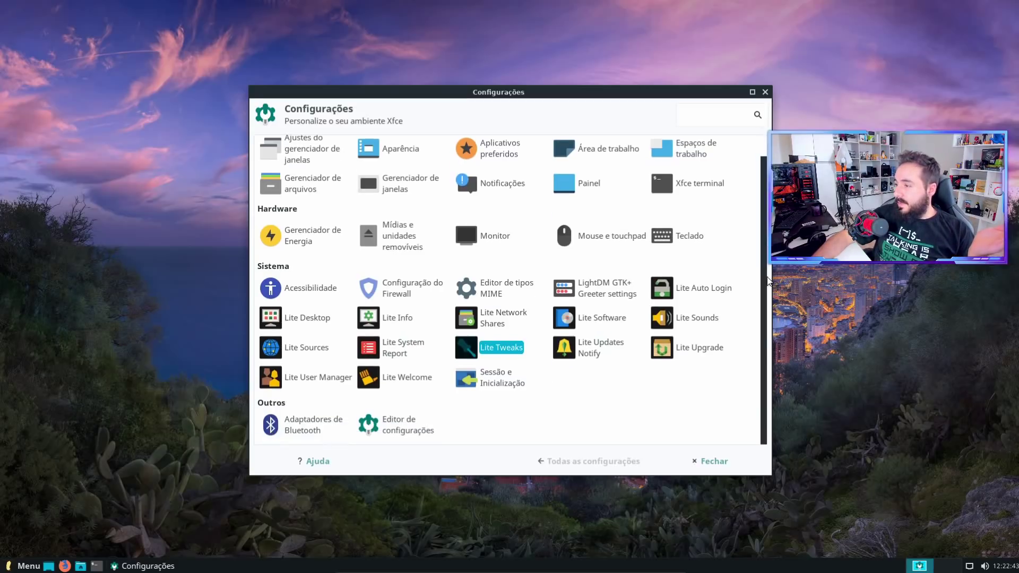
scroll(766, 328, up, 1)
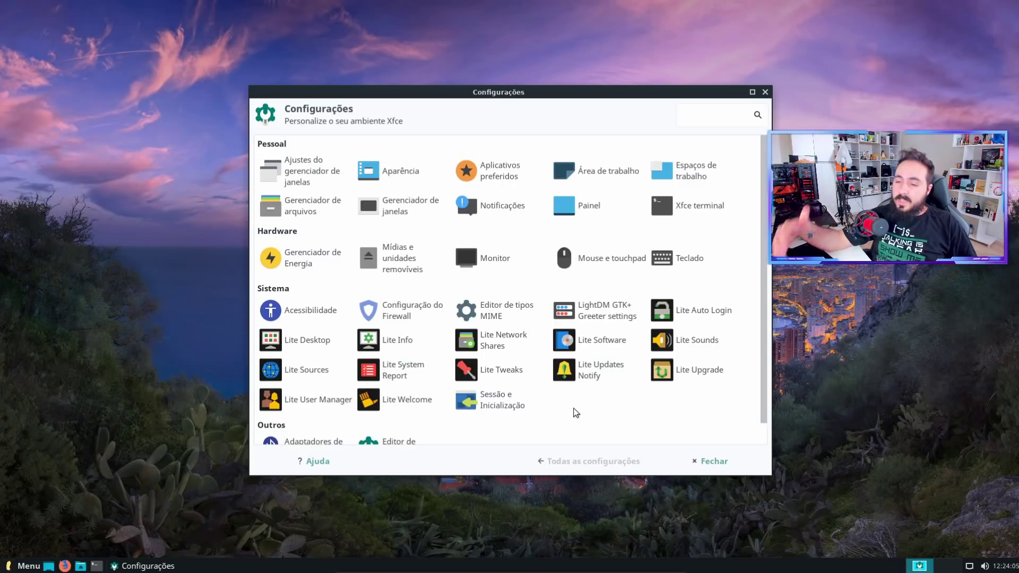
click(26, 566)
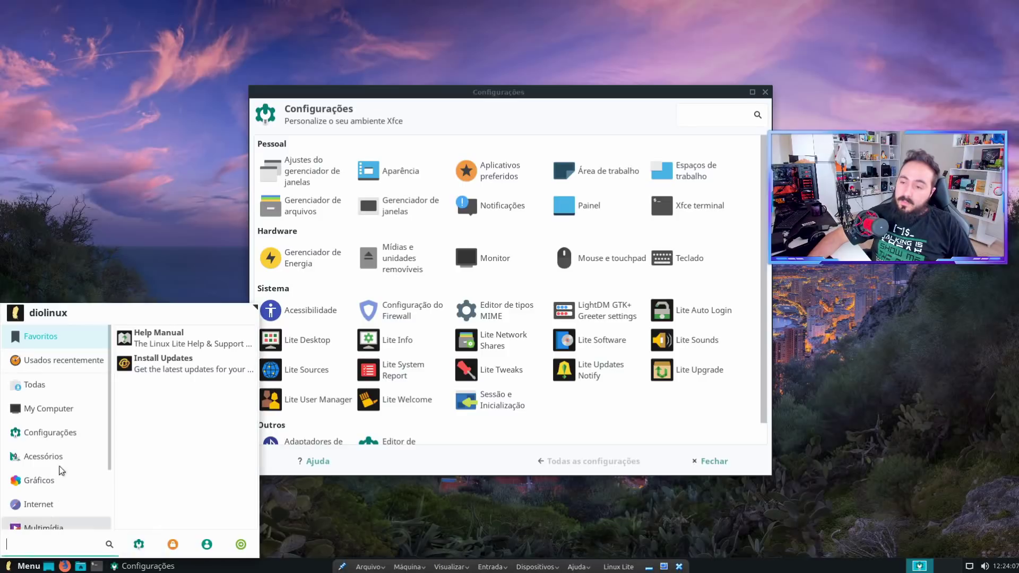
mouse_move(42, 491)
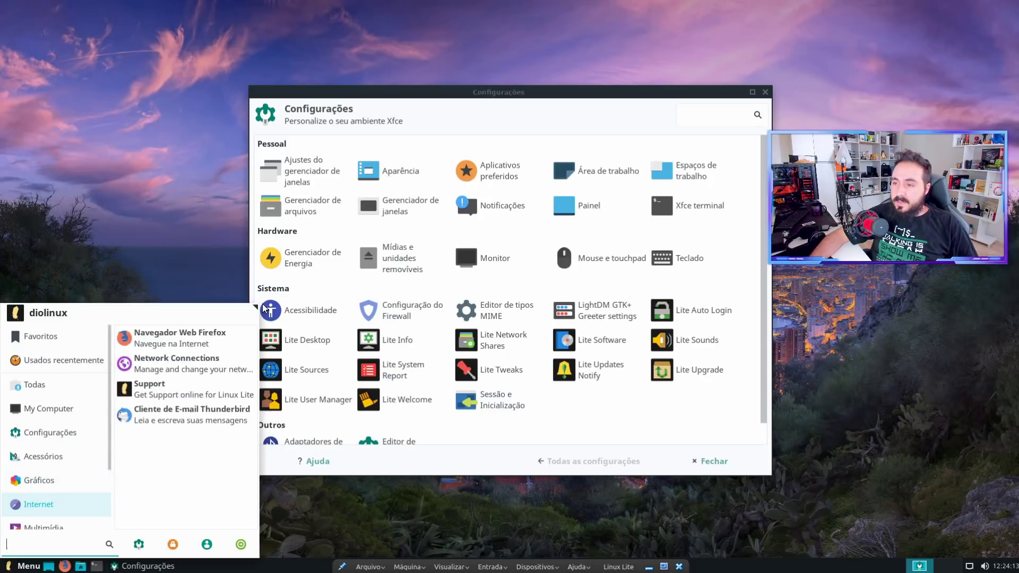
drag(255, 306, 280, 149)
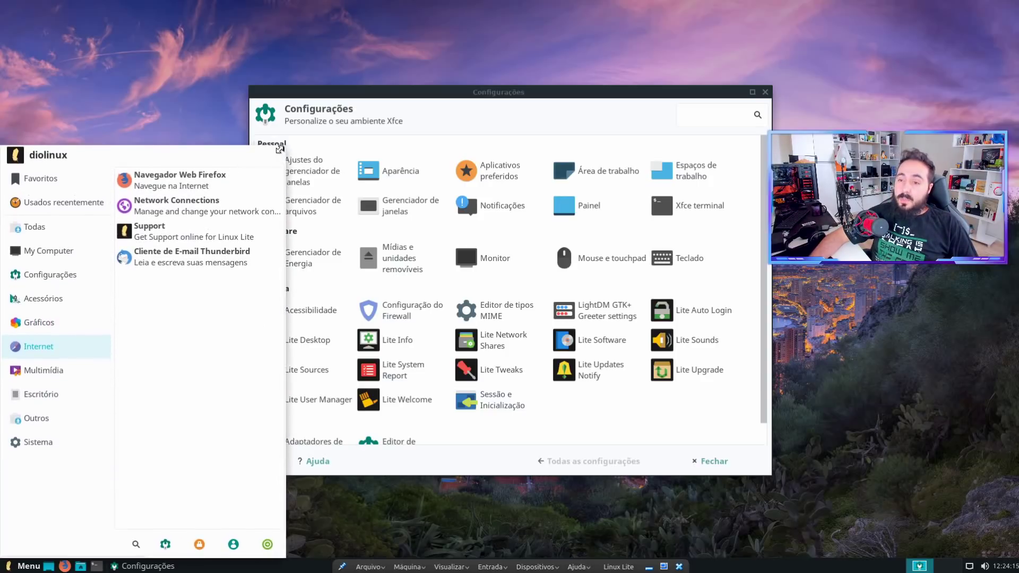
mouse_move(74, 377)
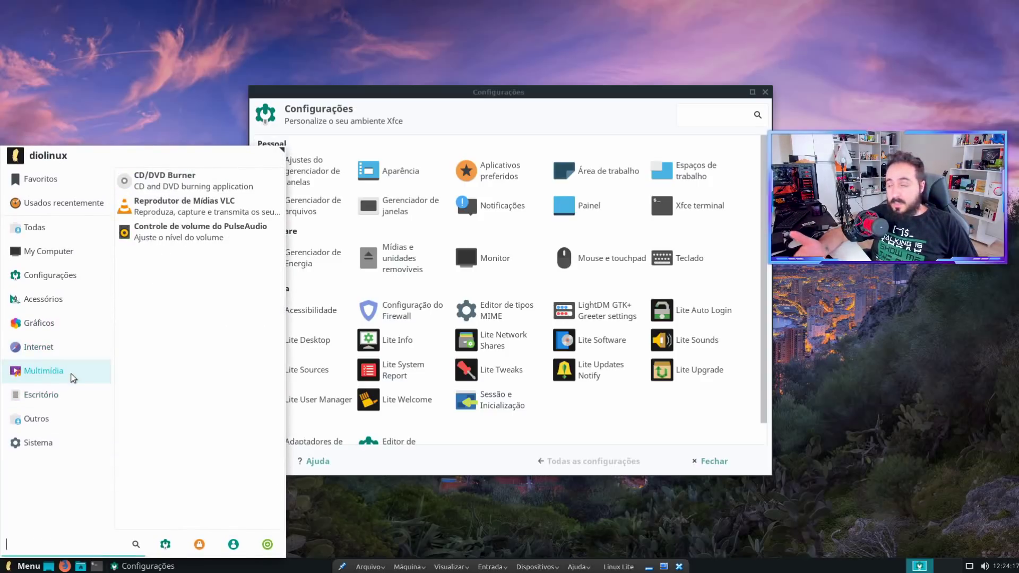
click(482, 94)
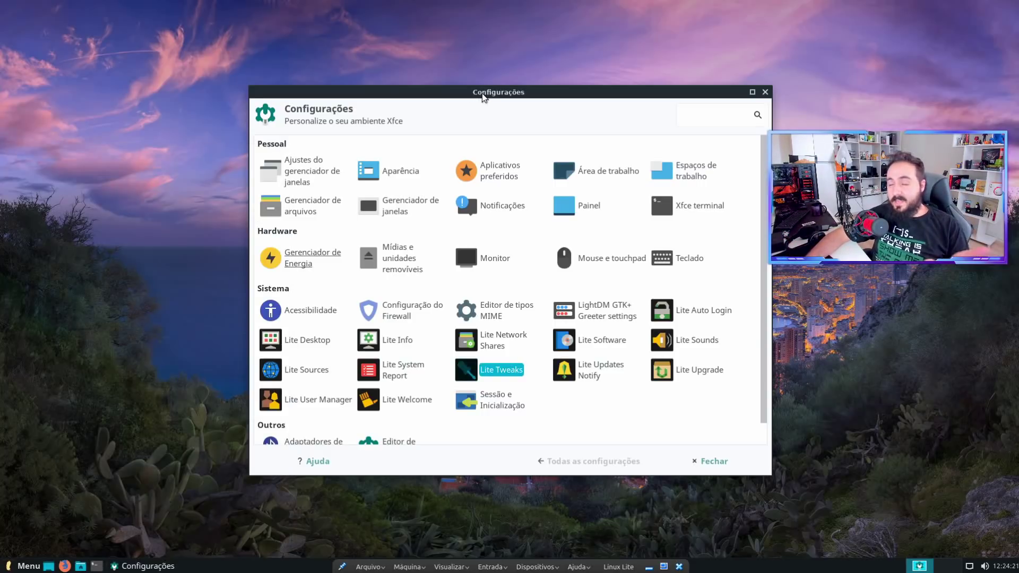